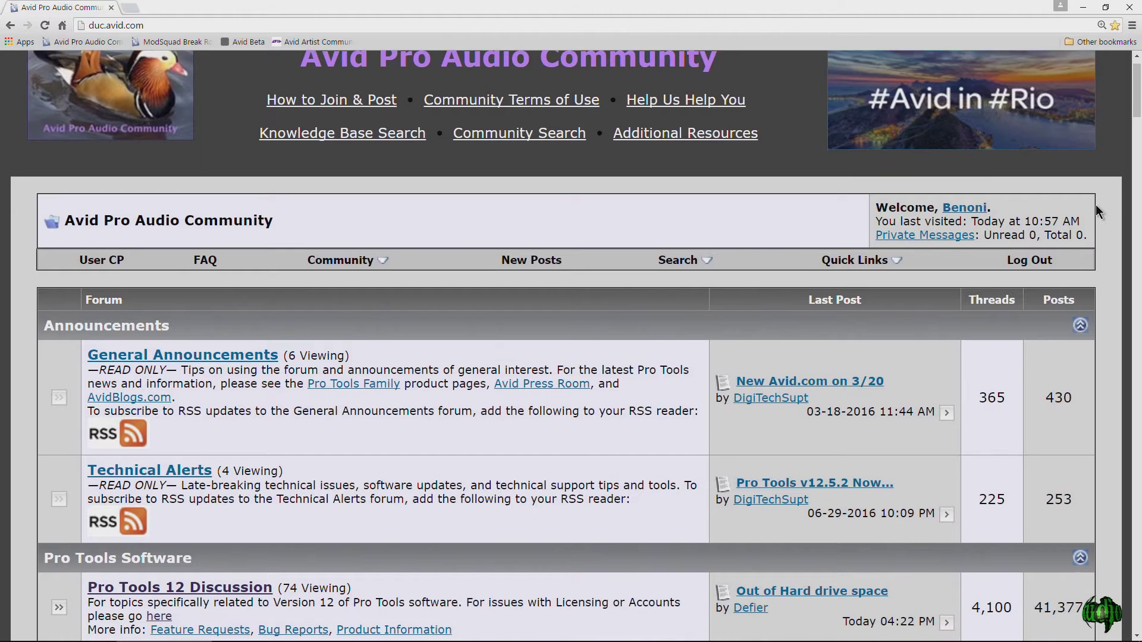
Scroll down the DUC forum index toward the Pro Tools 12.5.2 and 12.5.0 installer downloads.
scroll(1096, 206, down, 5)
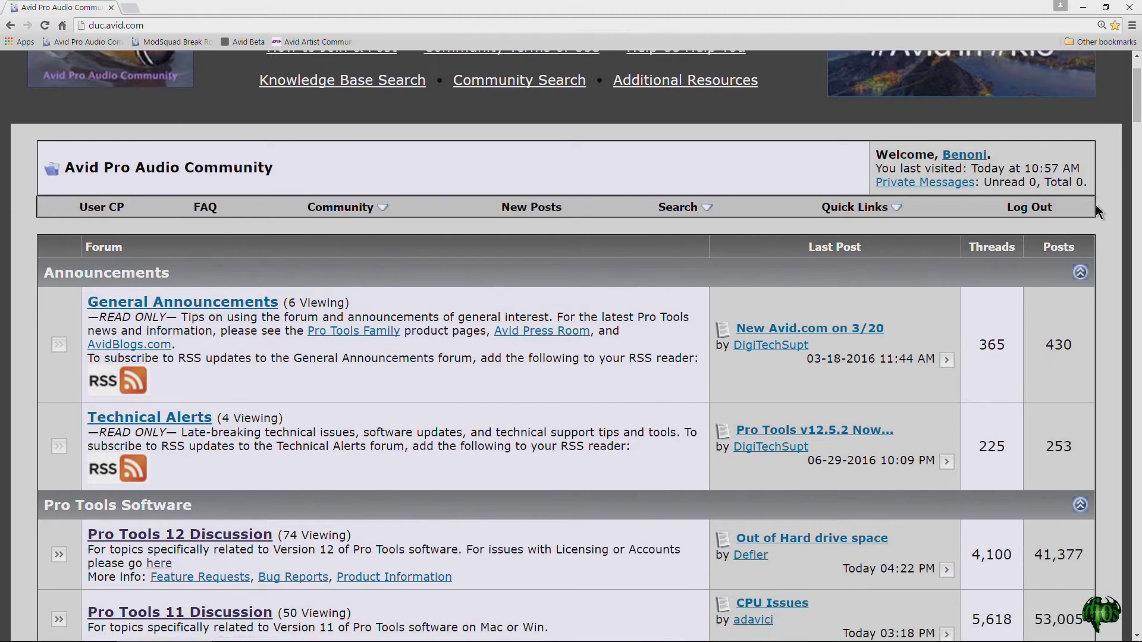
scroll(1096, 208, down, 4)
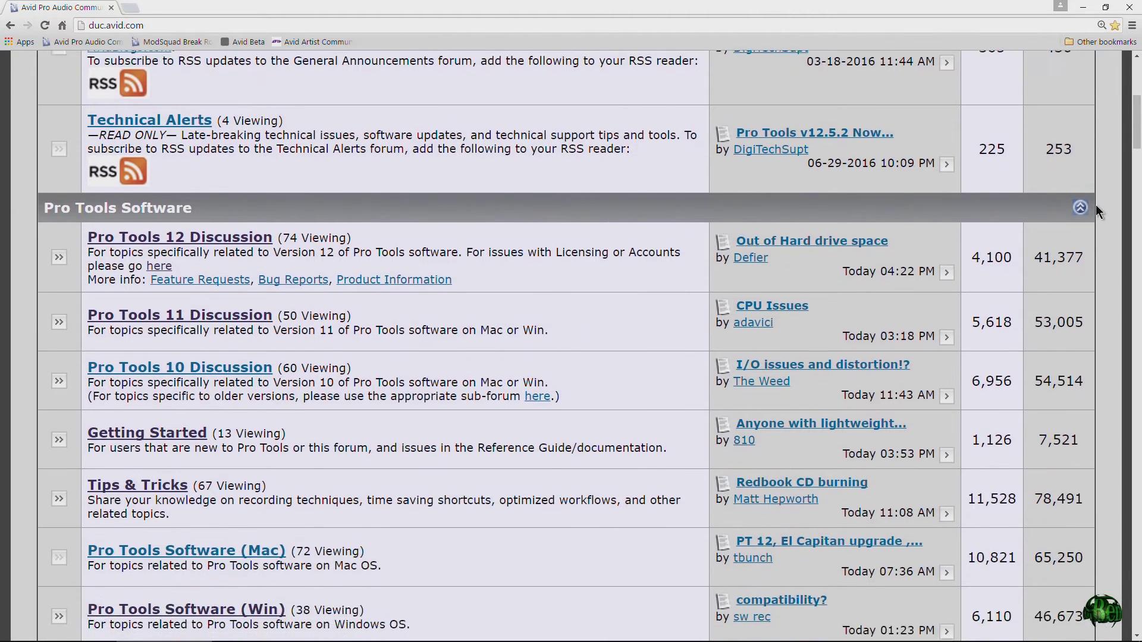
scroll(1098, 212, down, 5)
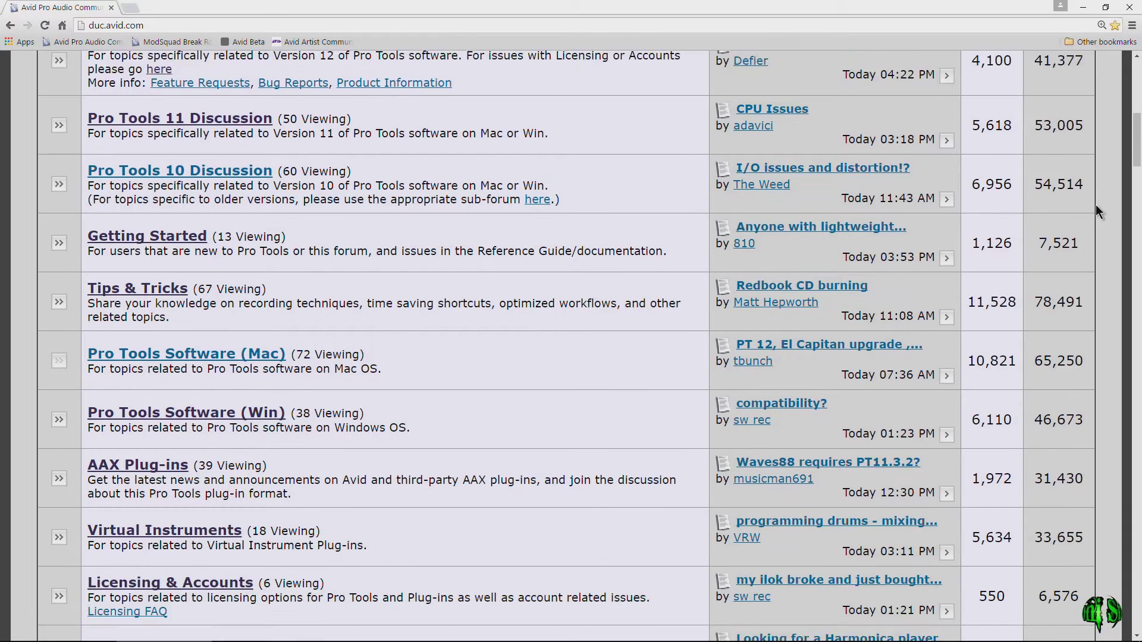
scroll(1099, 212, down, 4)
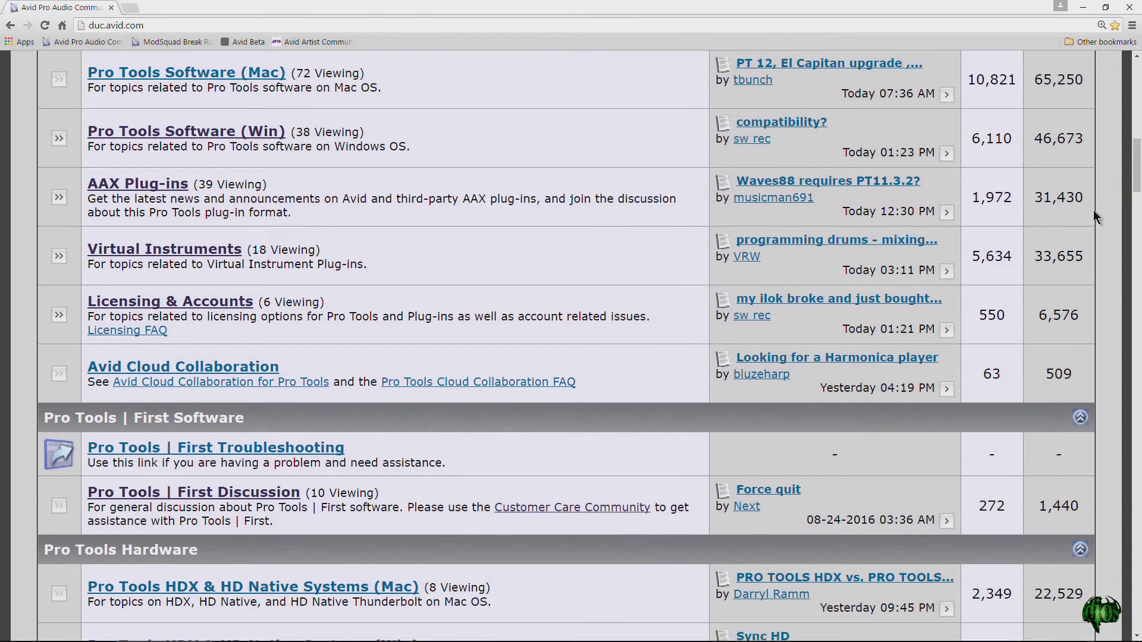
scroll(1059, 307, down, 5)
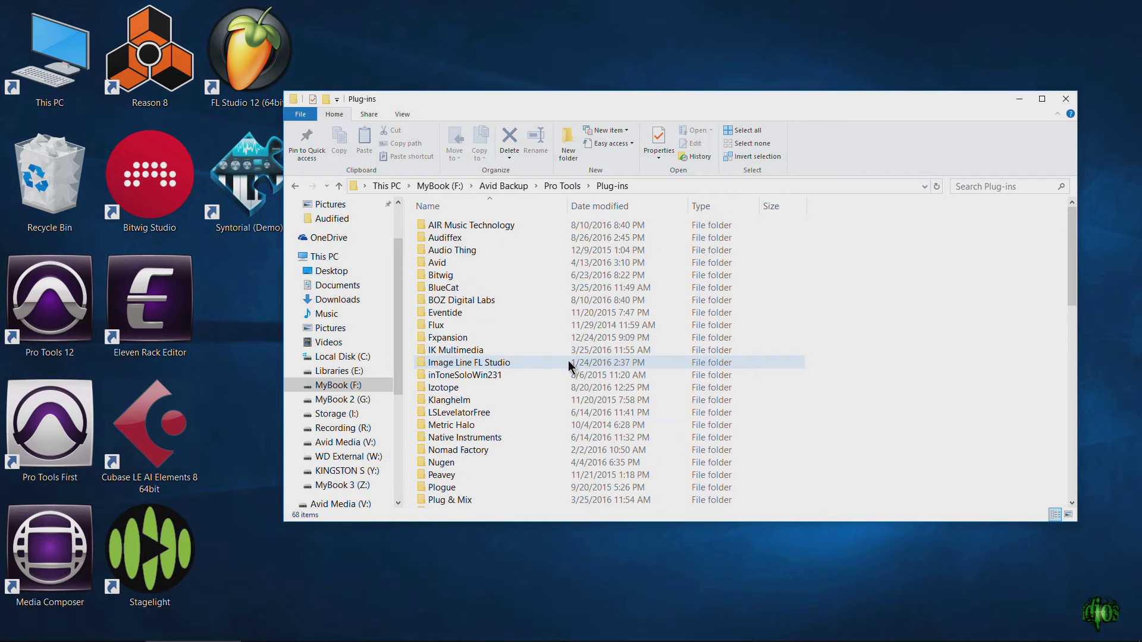
Open the IK Multimedia folder in the Plug-ins backup.
scroll(547, 357, down, 5)
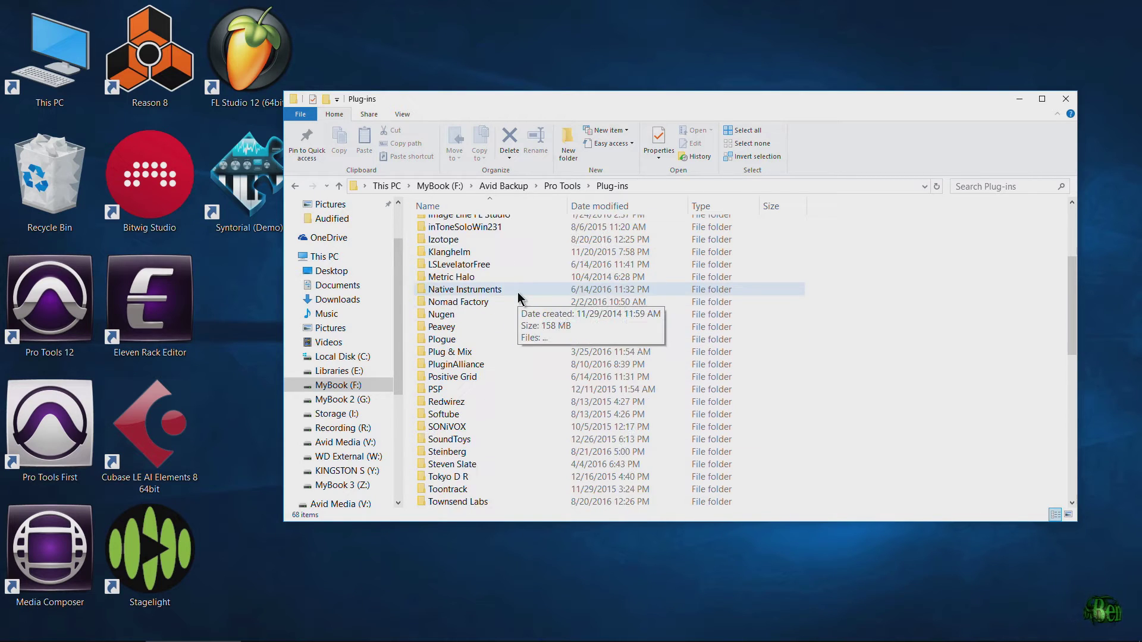
scroll(499, 321, up, 5)
click(483, 289)
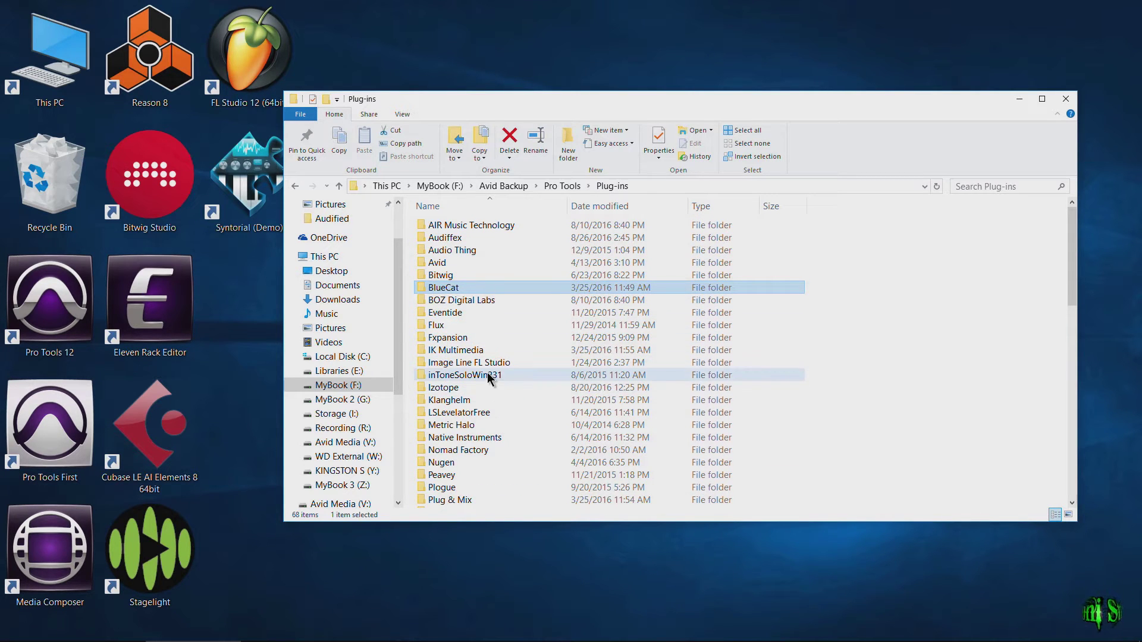
scroll(523, 333, down, 1)
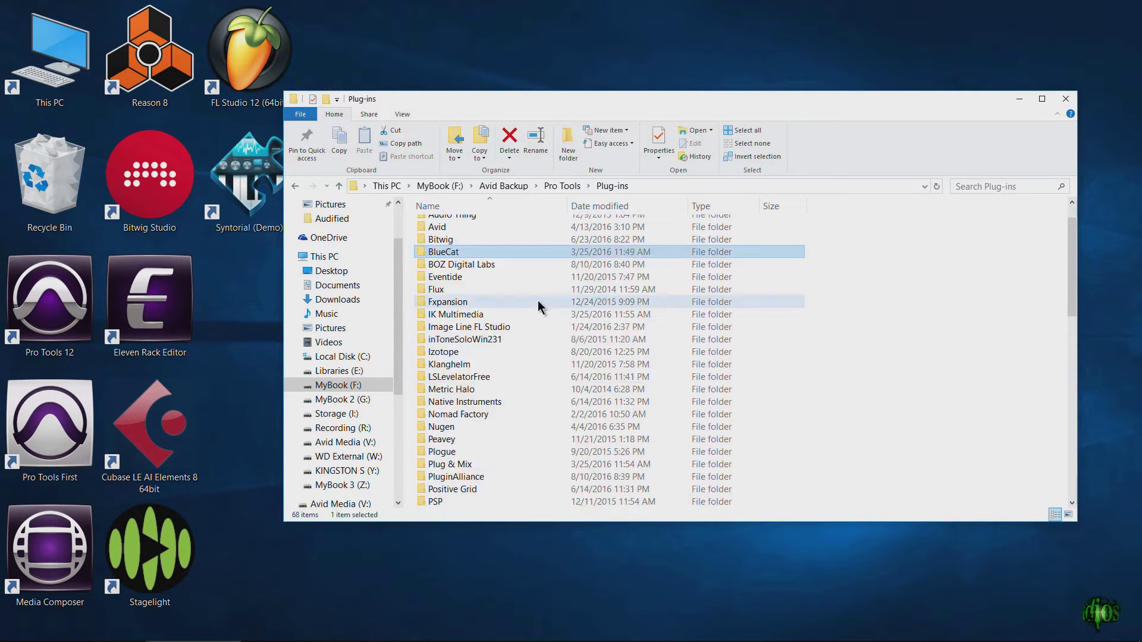
click(491, 315)
double_click(491, 316)
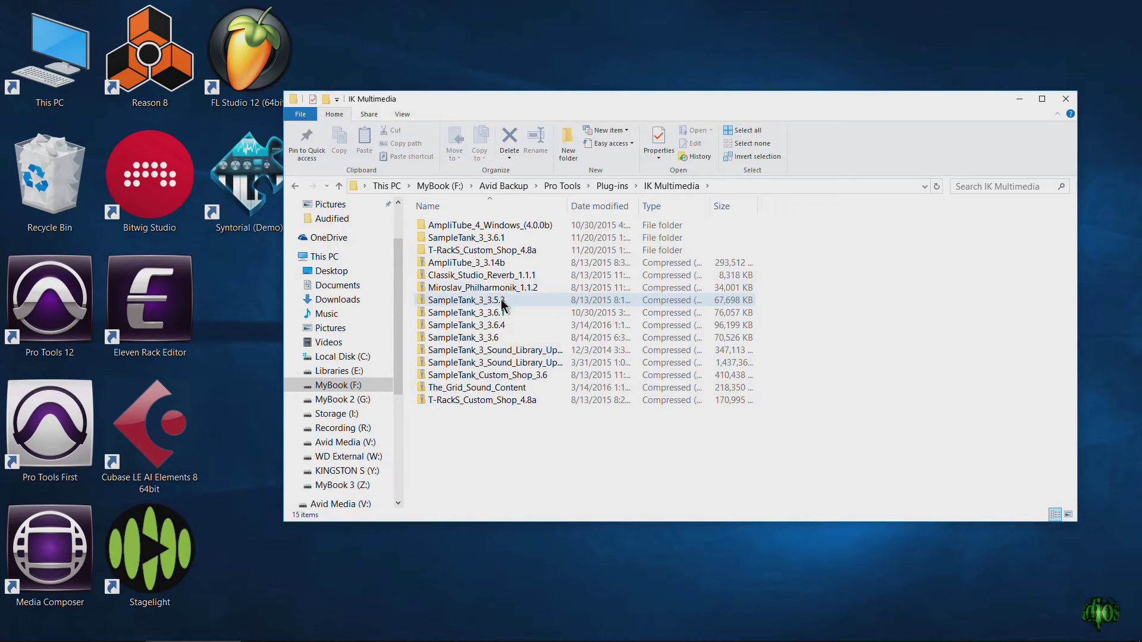
Look over T-RackS_Custom_Shop_4.8a and Miroslav_Philharmonik_1.1.2, then close the MyBook (F:) window.
click(458, 252)
click(483, 289)
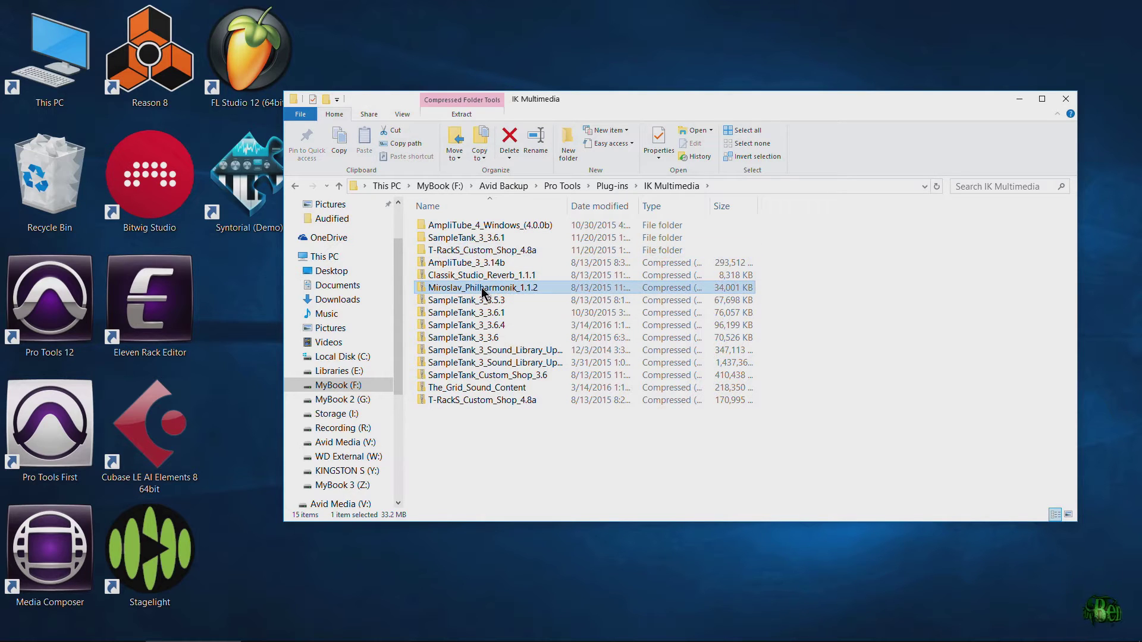
click(448, 188)
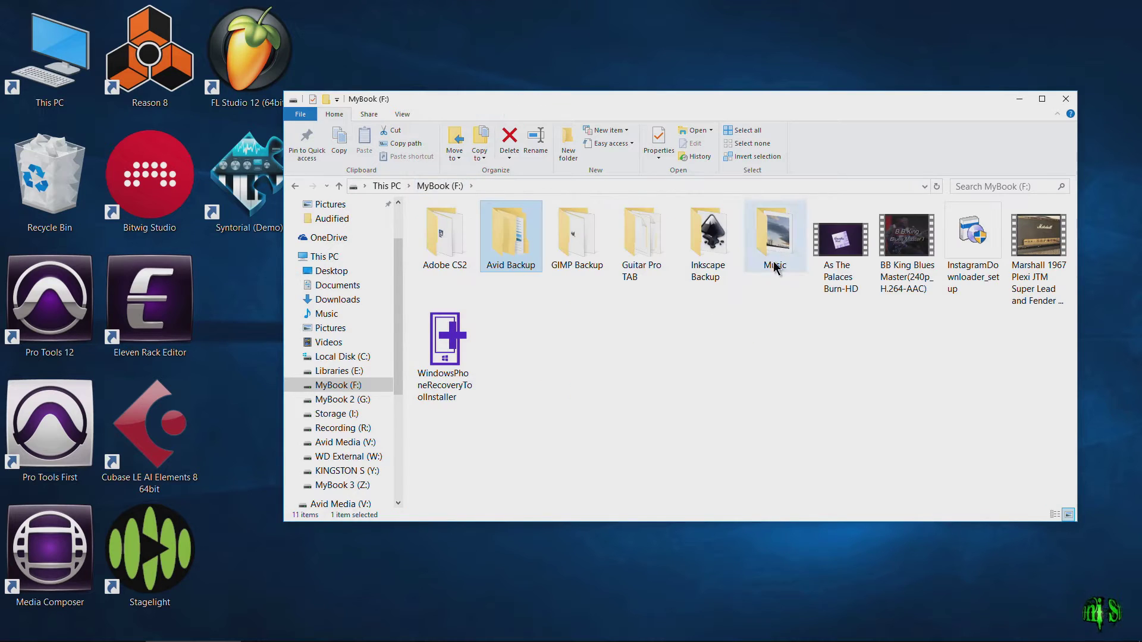
click(1064, 100)
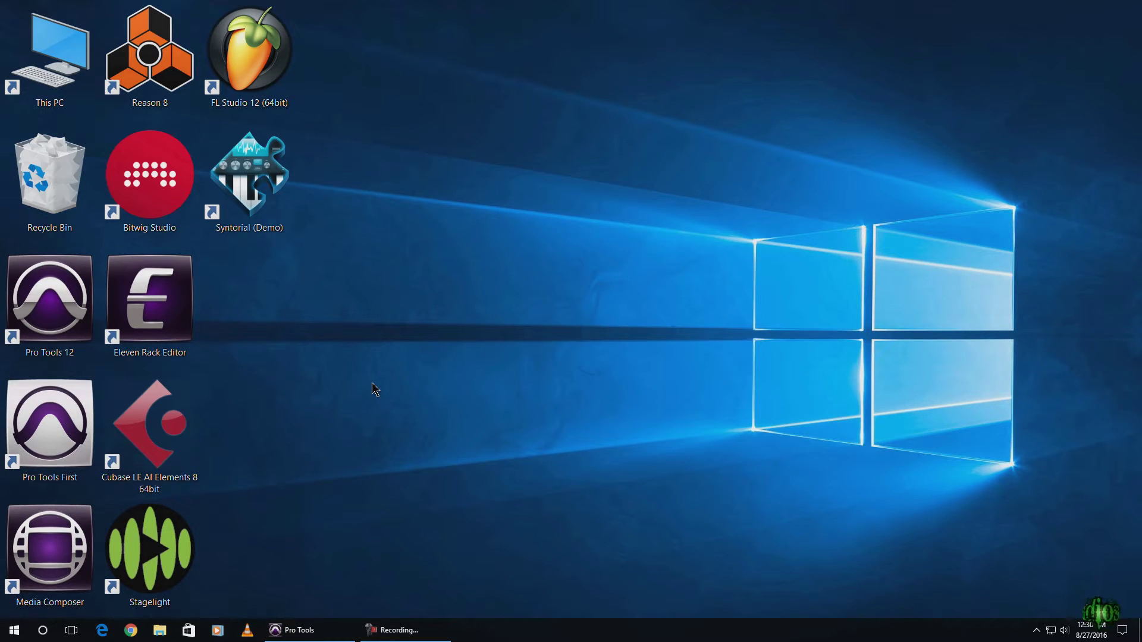
Scroll the Start menu app list down to Control Panel and open it.
click(14, 630)
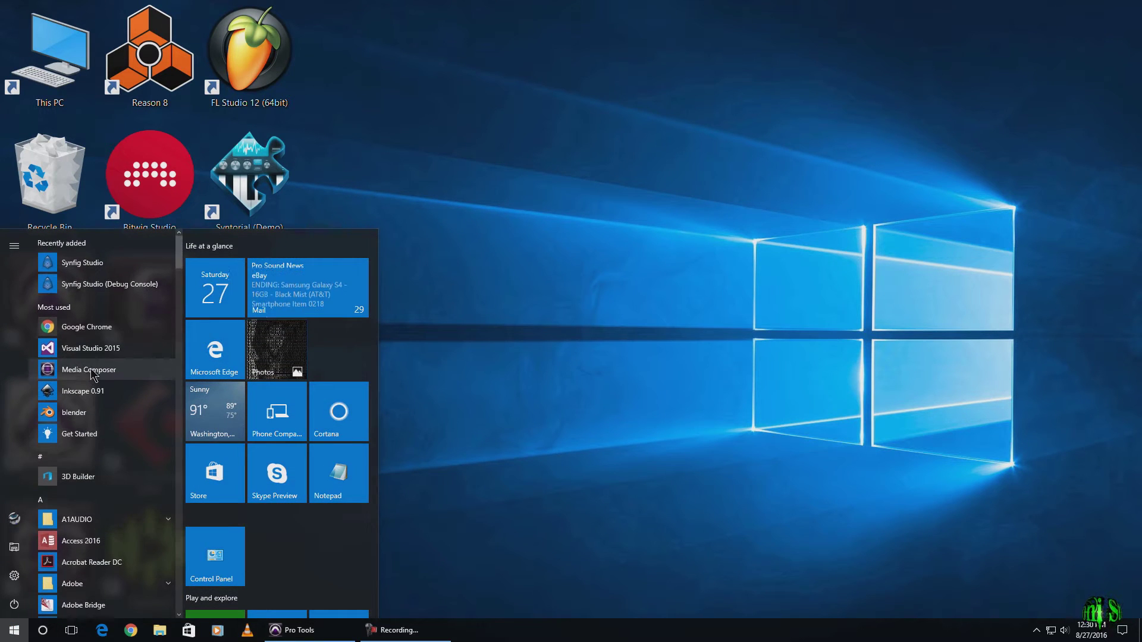
scroll(97, 386, down, 5)
scroll(97, 384, down, 10)
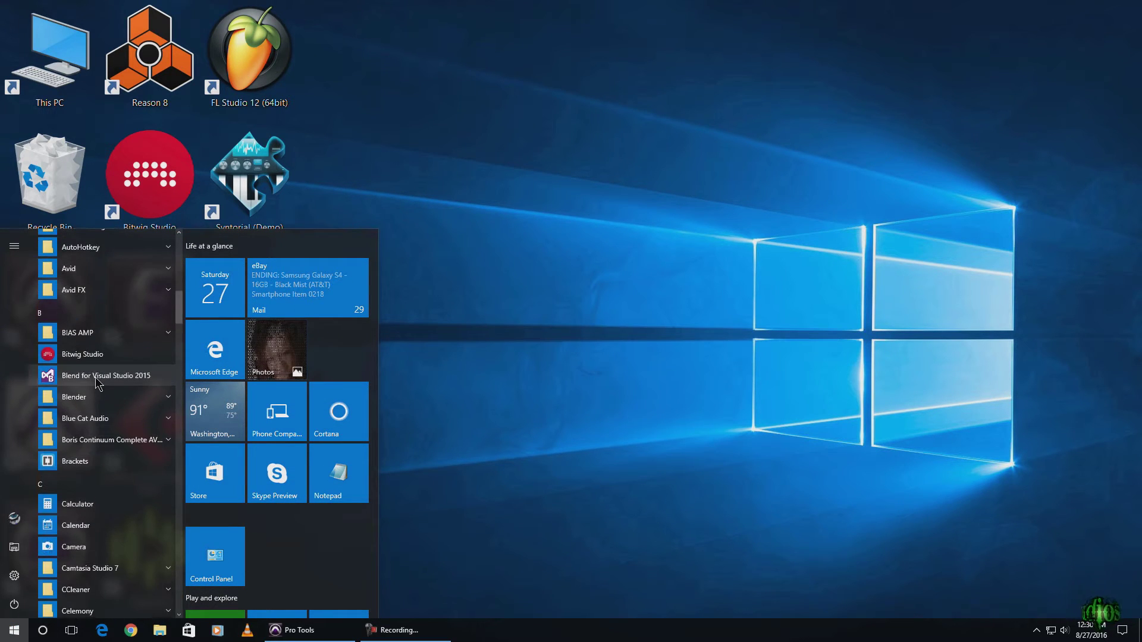
scroll(96, 377, down, 1)
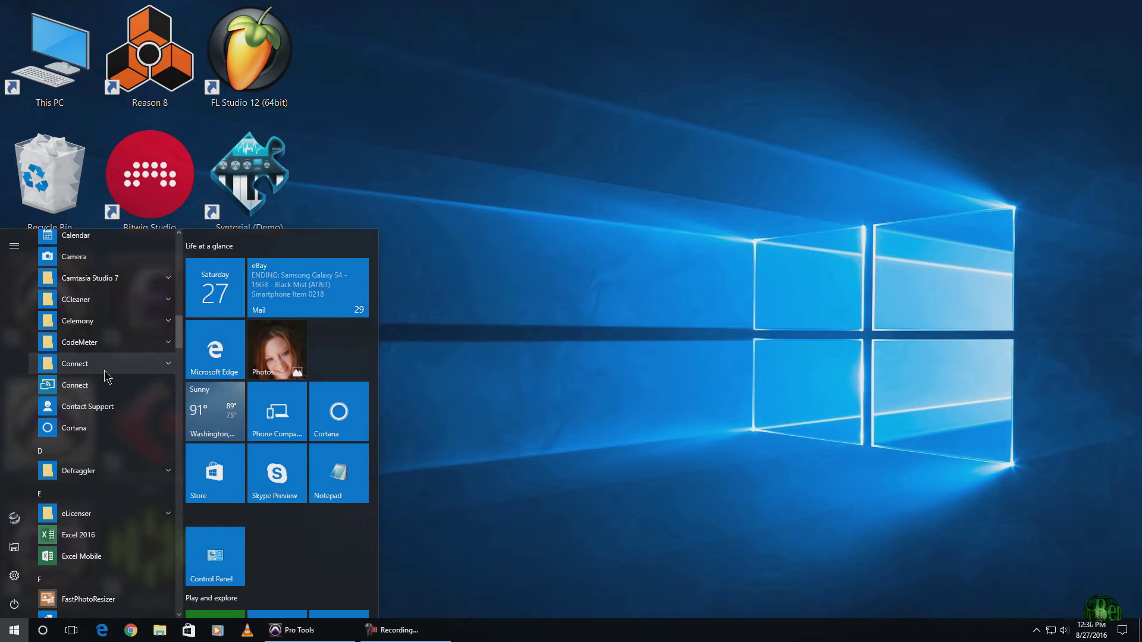
scroll(105, 369, down, 6)
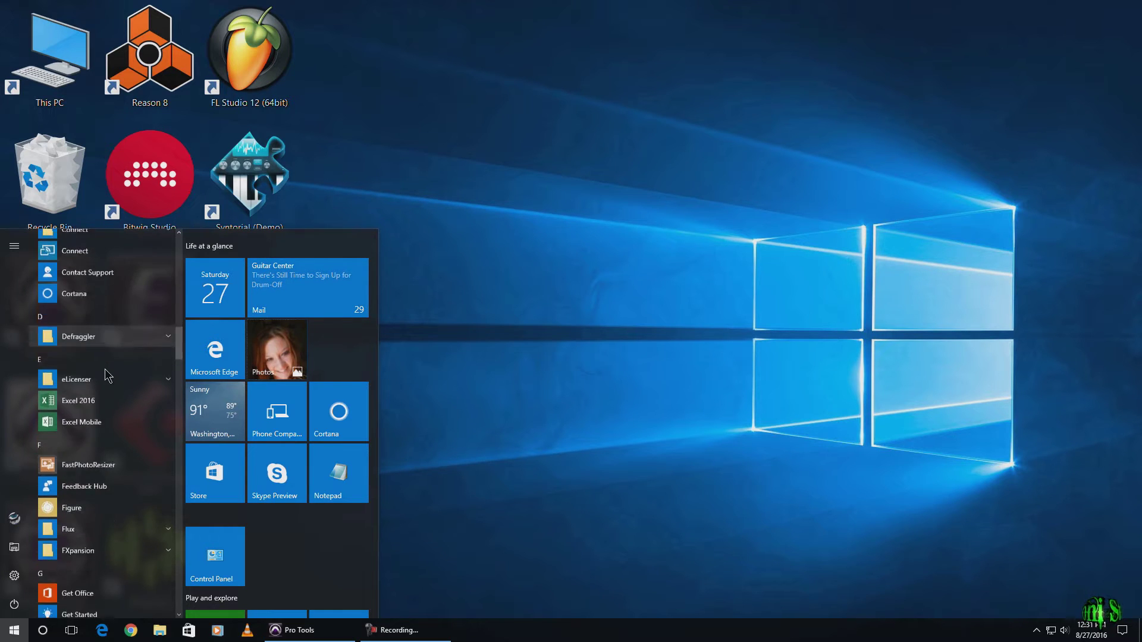
scroll(105, 369, down, 7)
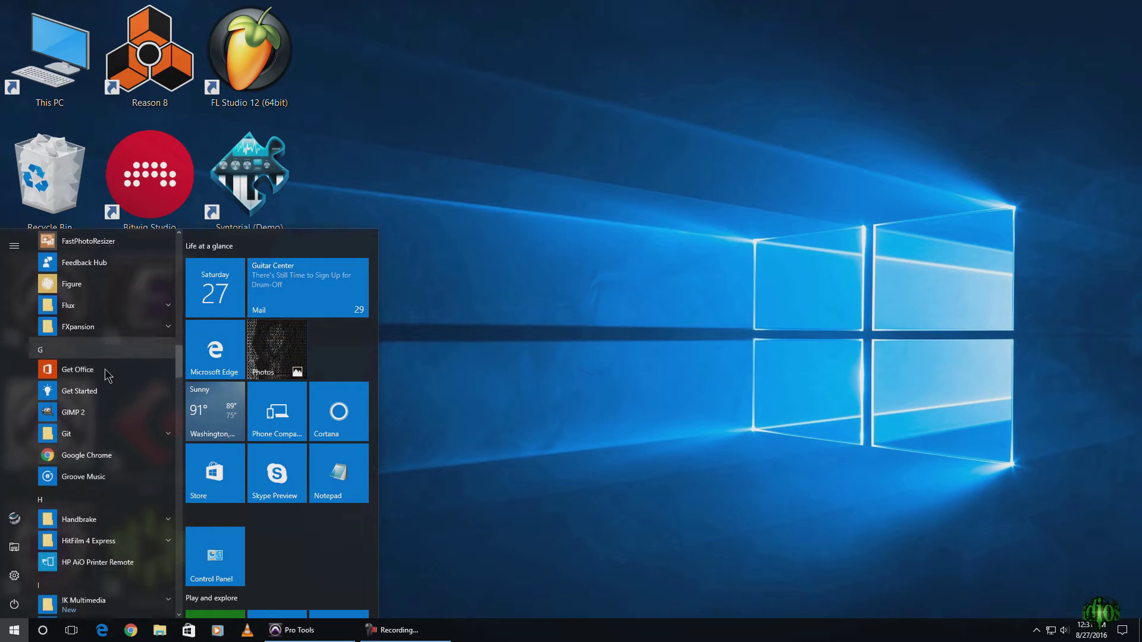
scroll(104, 370, down, 7)
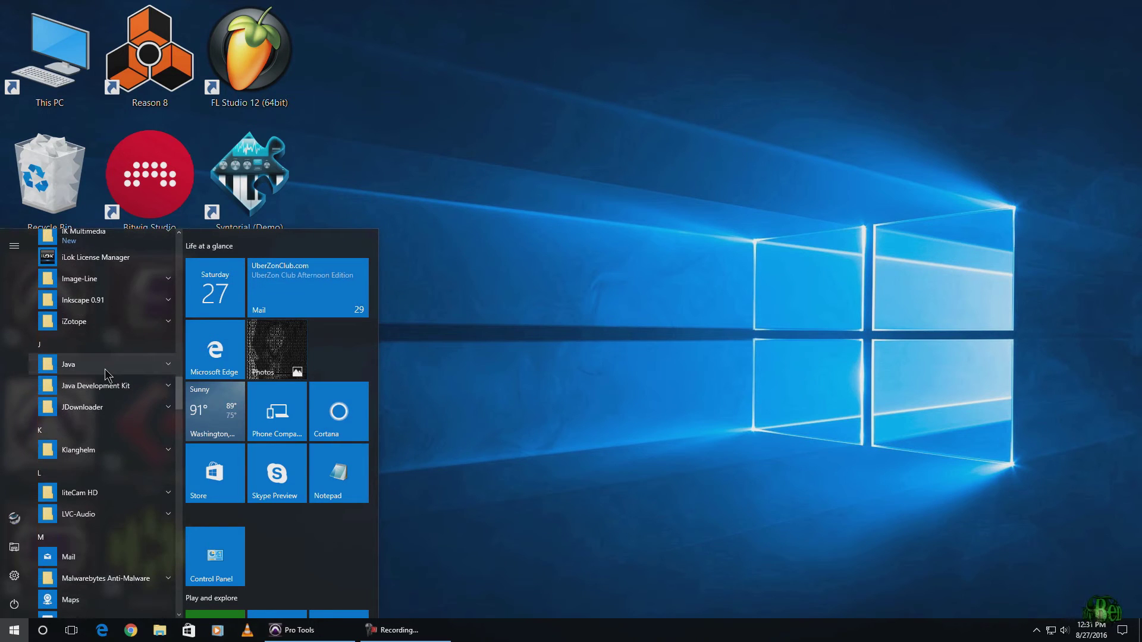
scroll(104, 369, down, 8)
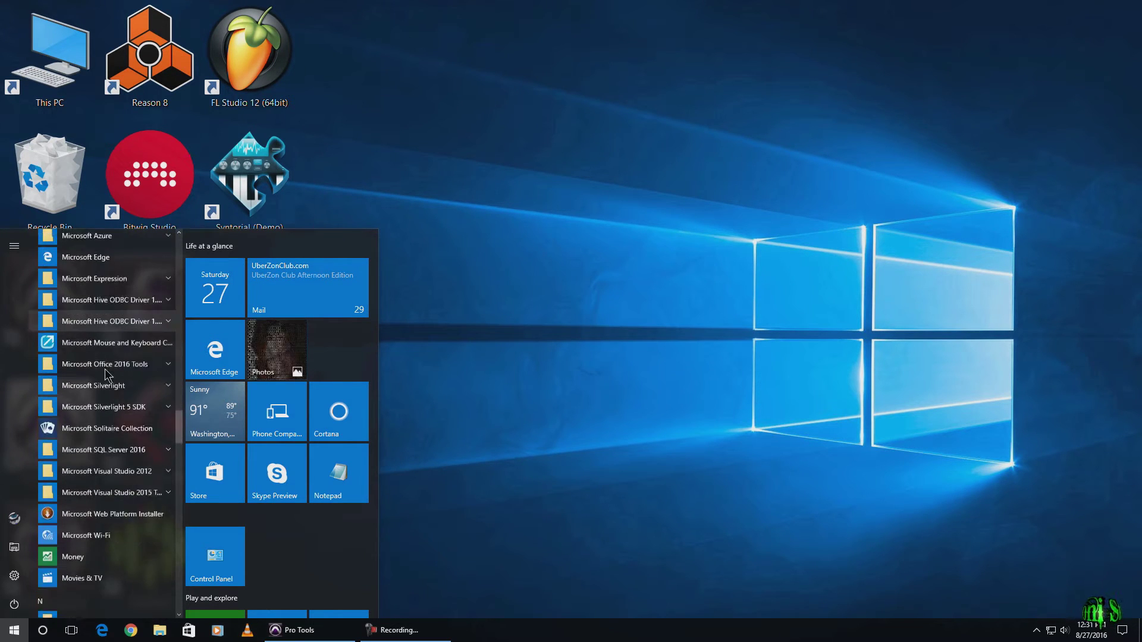
scroll(104, 369, down, 1)
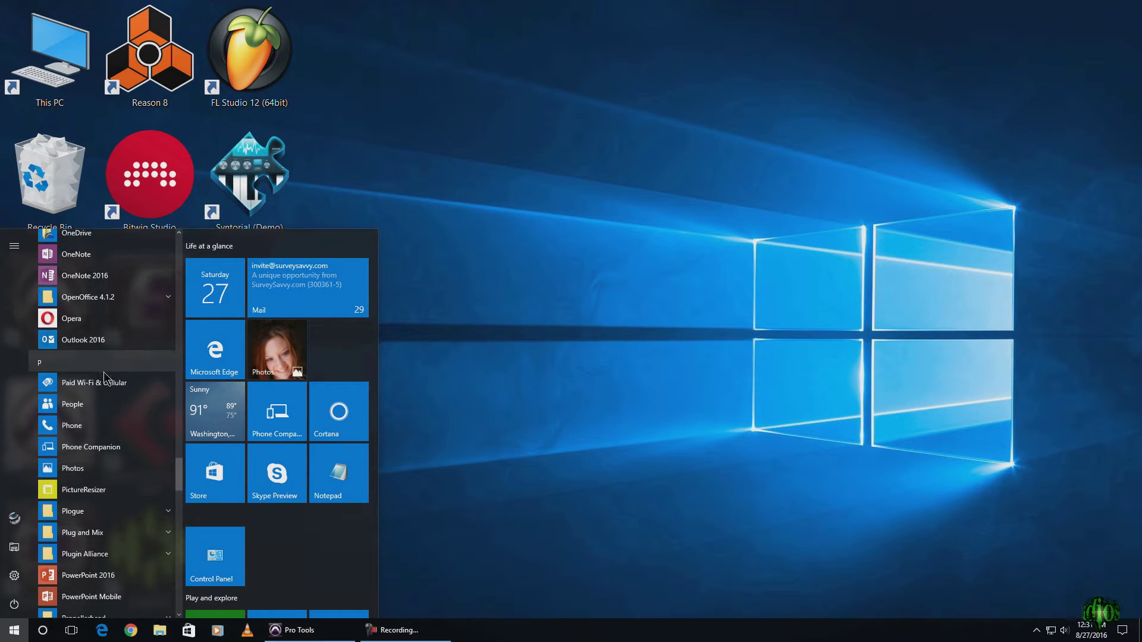
click(216, 568)
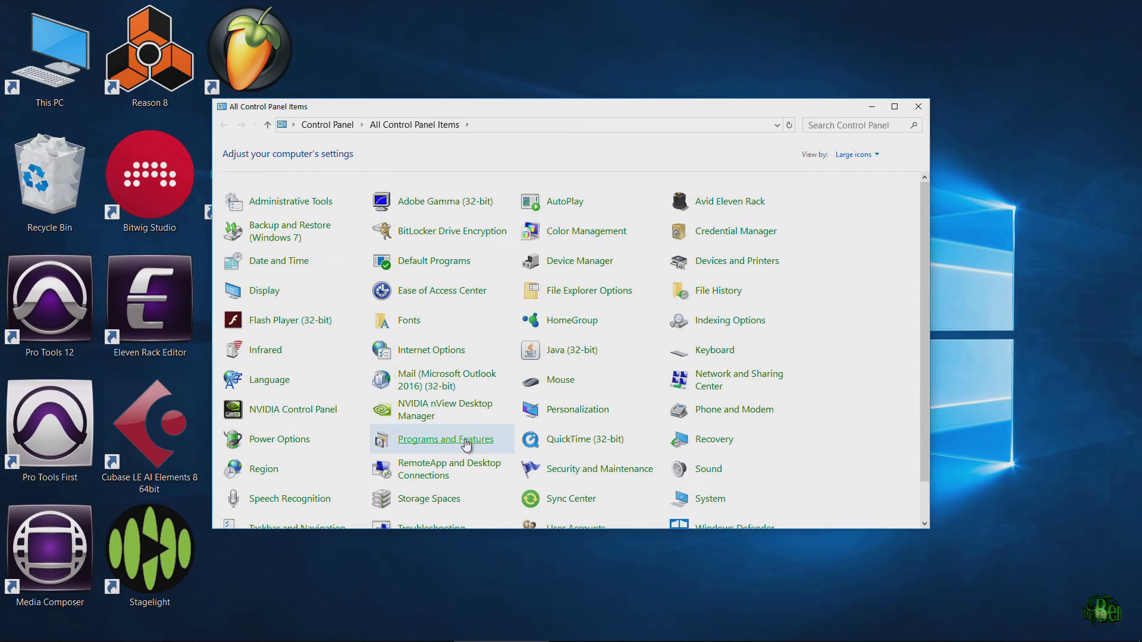
In Programs and Features, select the Native Instruments Transient Master and Traktors 12 entries.
click(467, 440)
drag(923, 218, 911, 389)
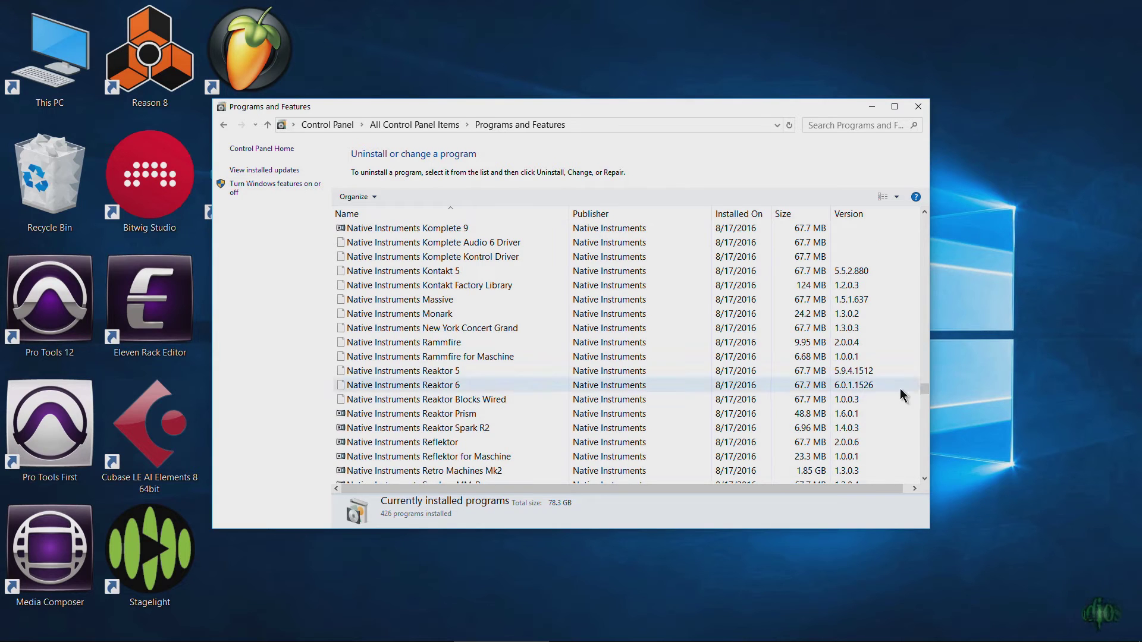
scroll(484, 317, down, 7)
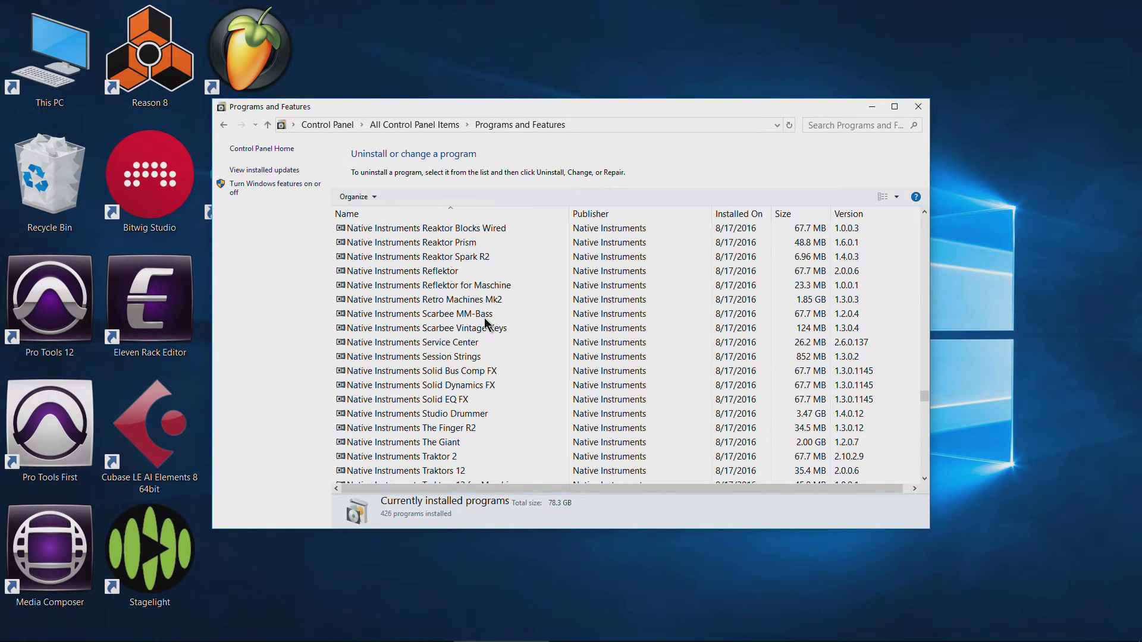
scroll(490, 303, down, 6)
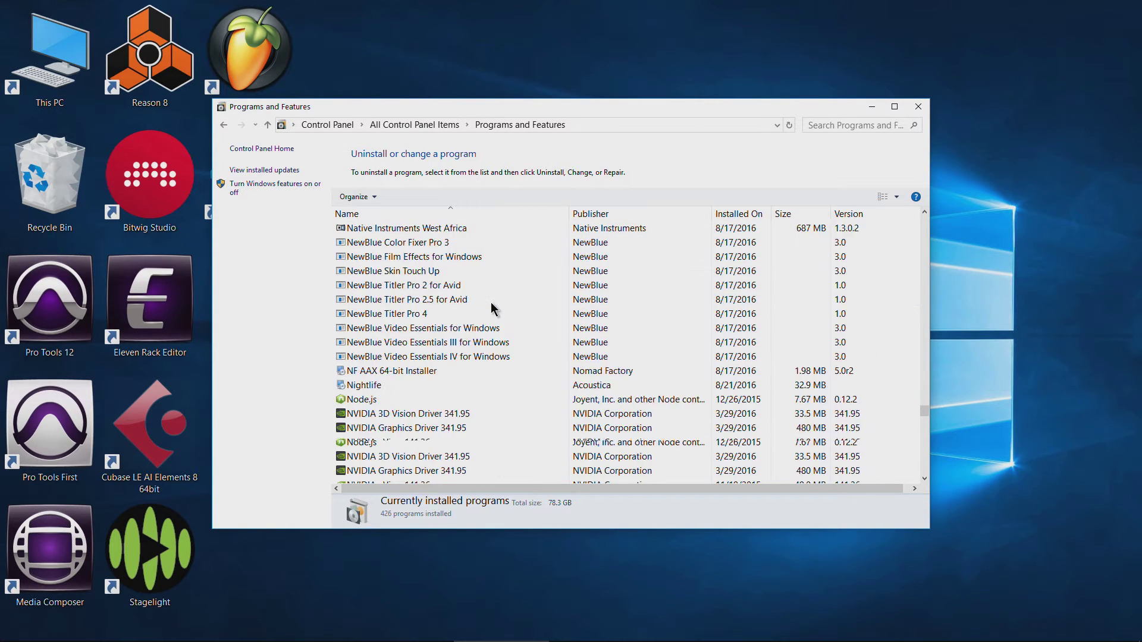
scroll(491, 302, up, 4)
click(416, 284)
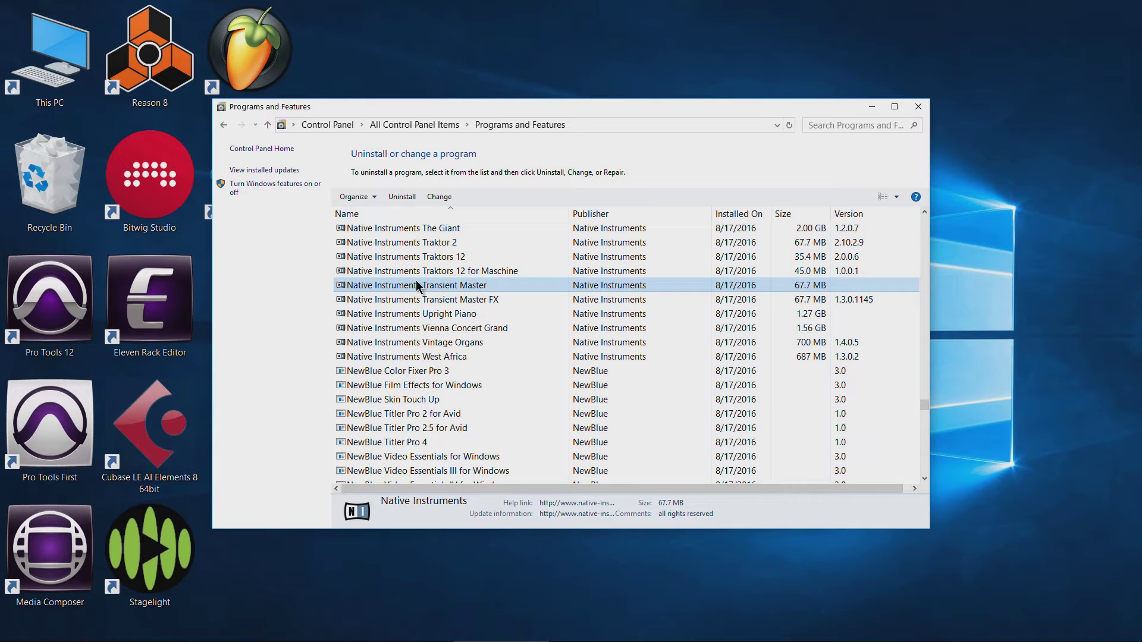
click(428, 262)
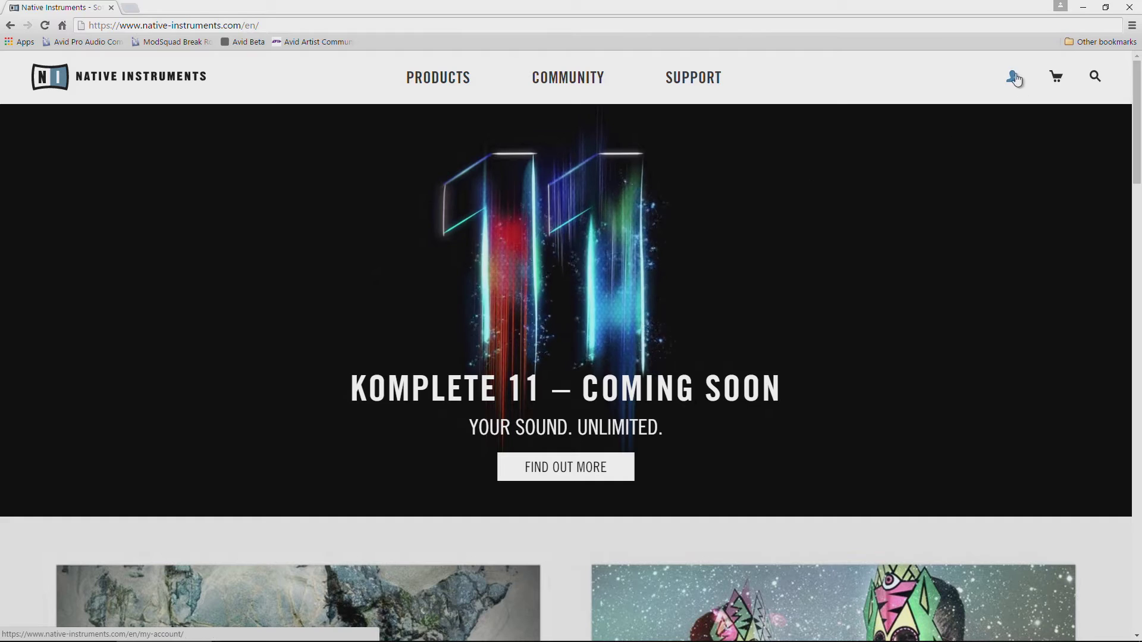
mouse_move(1016, 79)
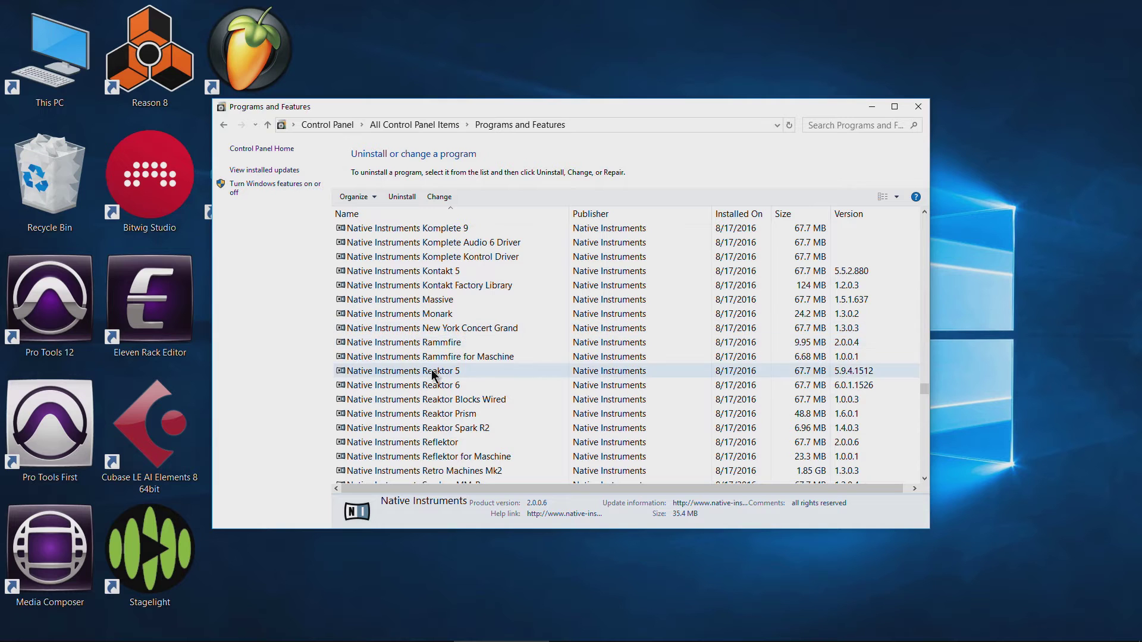
scroll(427, 372, up, 5)
Go to This PC and open the Documents folder.
scroll(427, 372, up, 10)
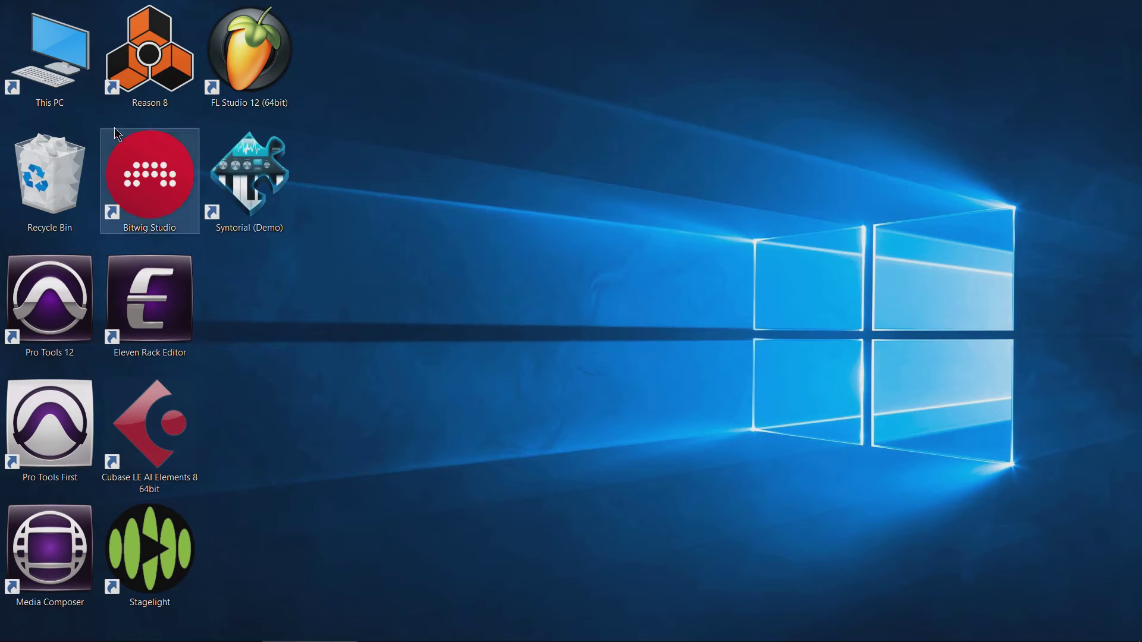
double_click(61, 86)
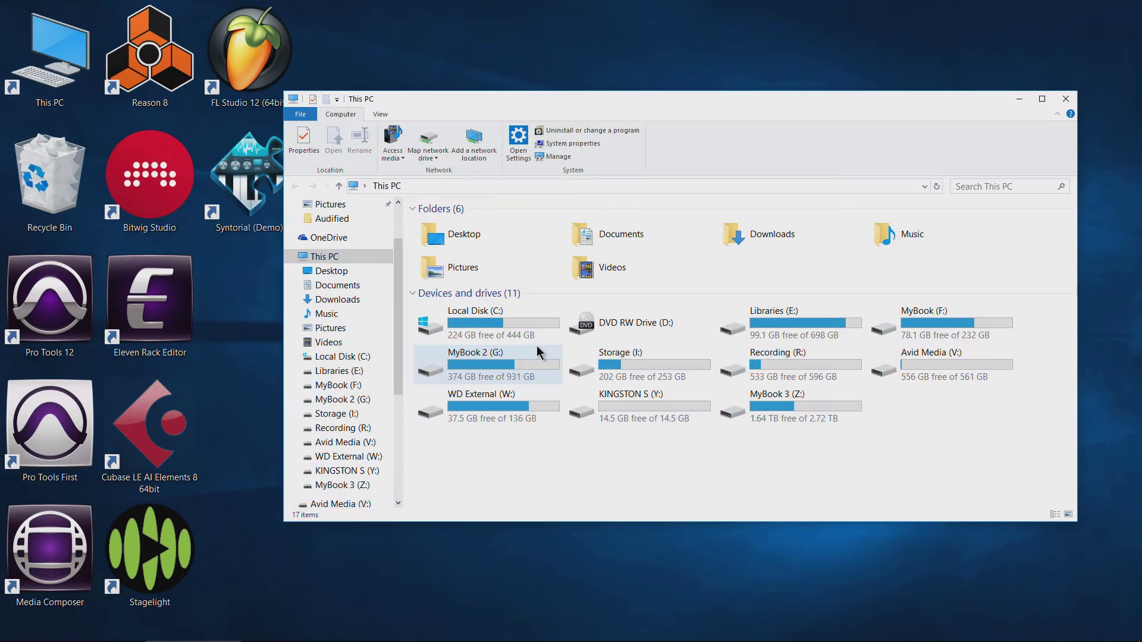
double_click(630, 231)
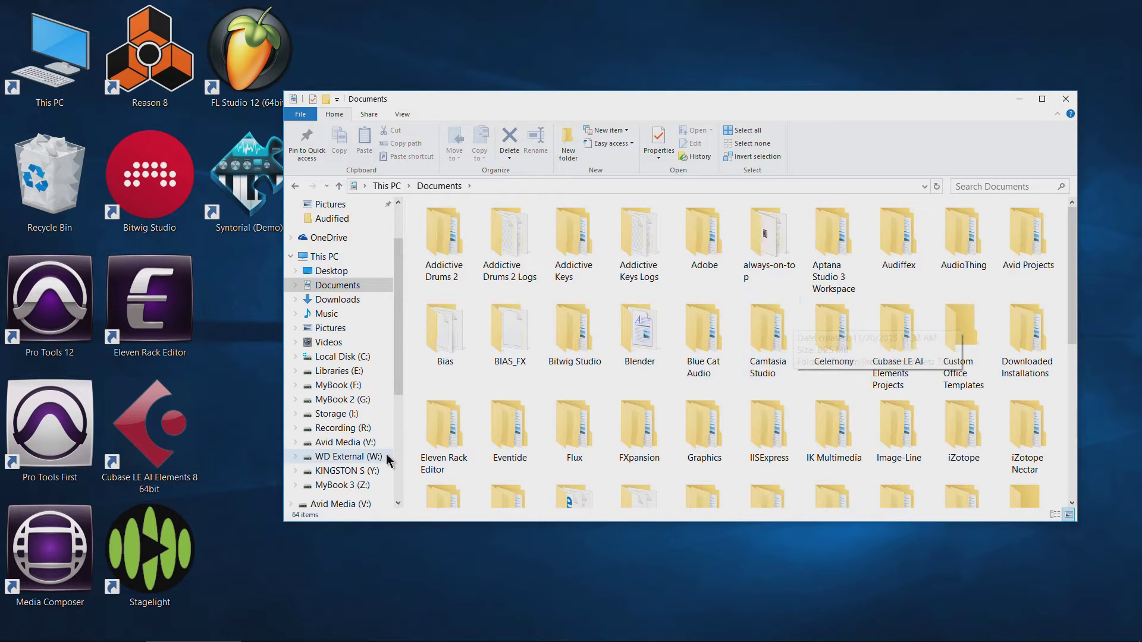
Find the Saved Documents shortcut and open it, reaching Storage (I:) > Saved Documents.
scroll(803, 309, down, 5)
scroll(805, 321, up, 5)
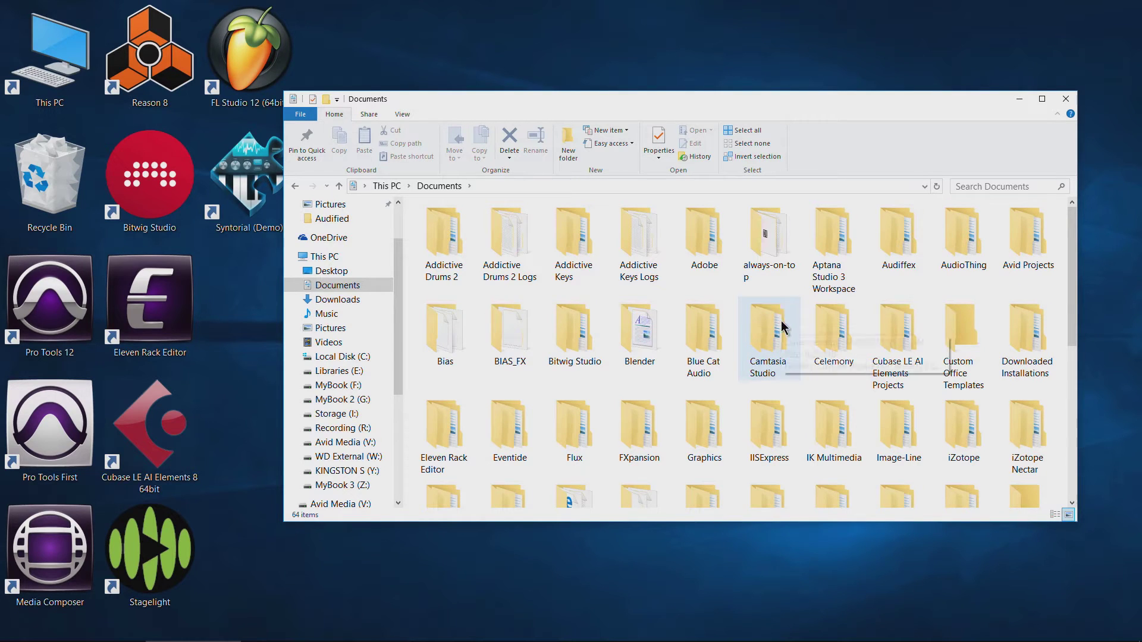
mouse_move(784, 325)
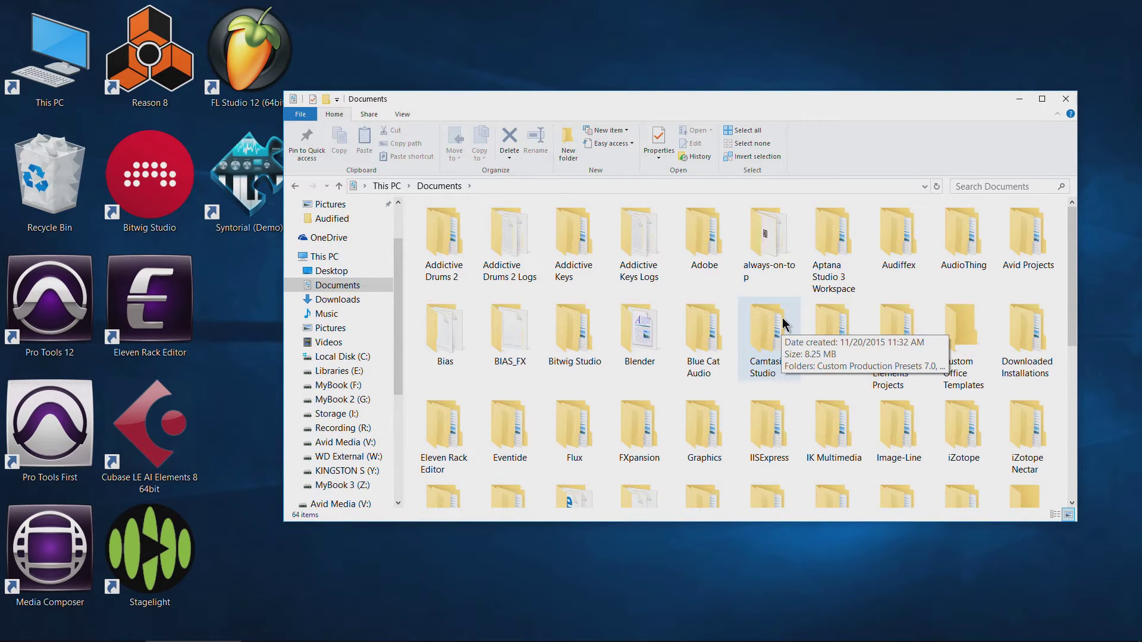
scroll(784, 325, down, 2)
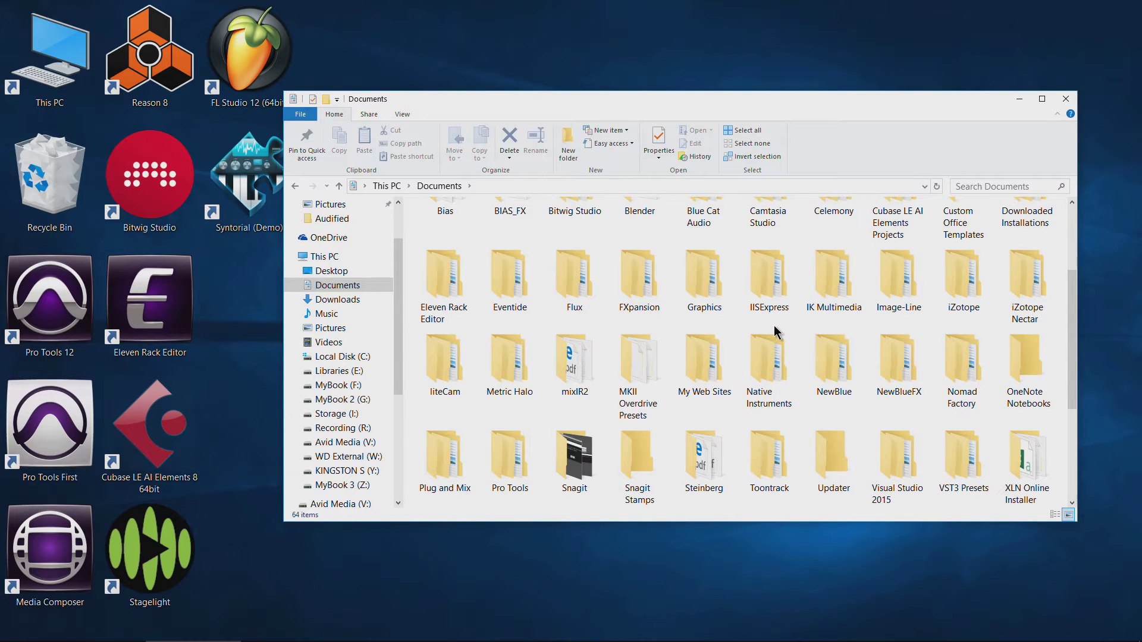
scroll(773, 326, up, 2)
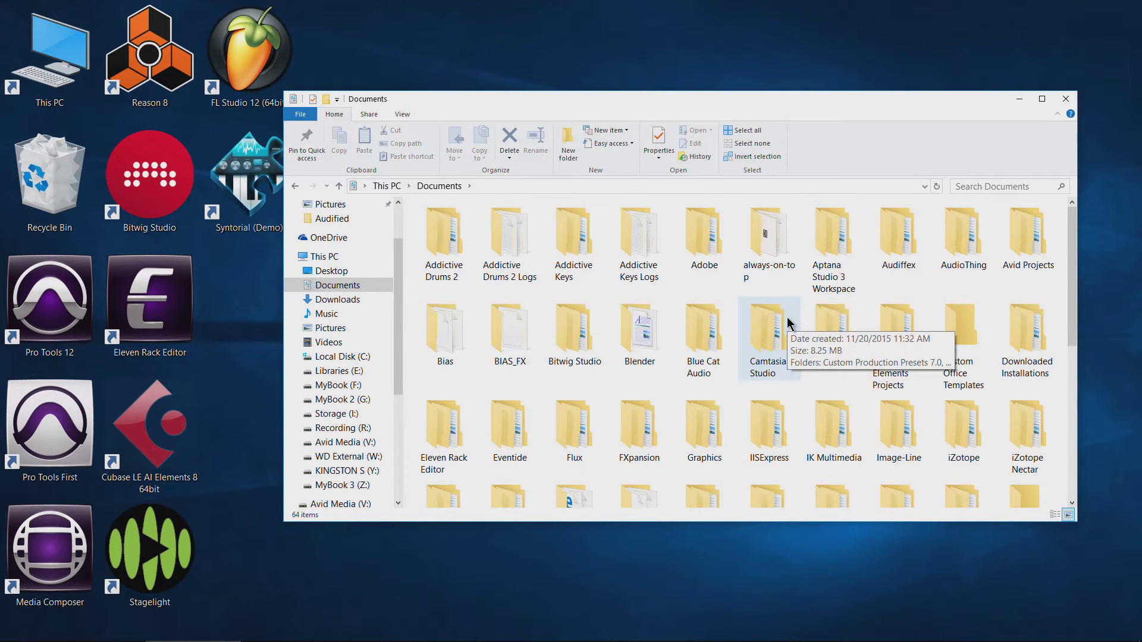
scroll(787, 321, down, 5)
double_click(957, 355)
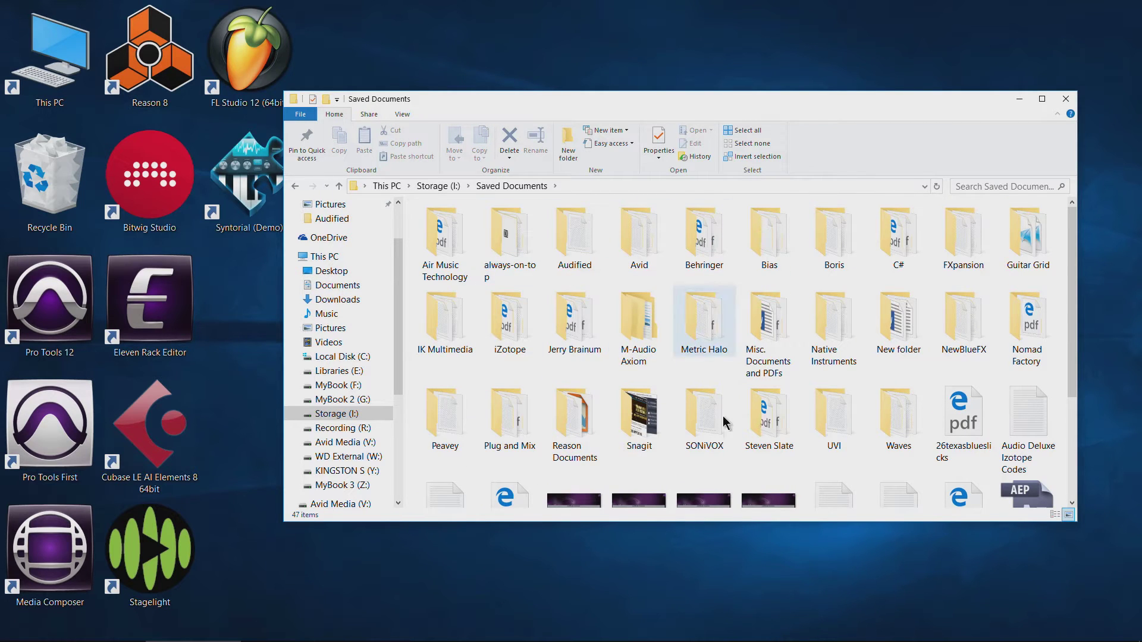
Open Air Music Technology and open its last file, Xpand2 SN, in Notepad.
double_click(453, 241)
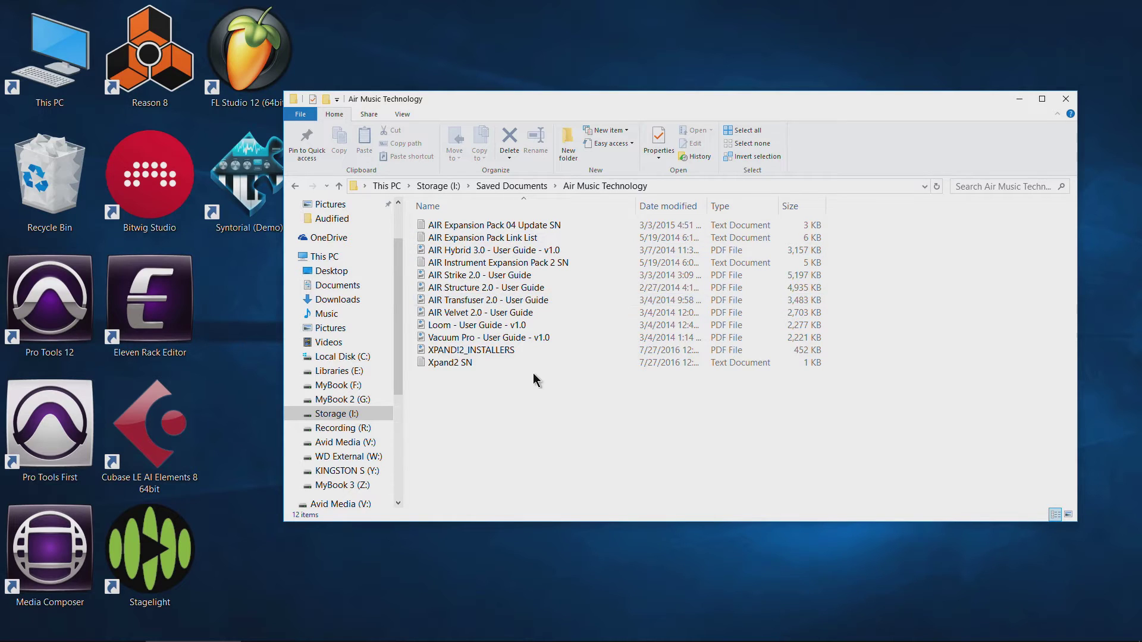
click(458, 230)
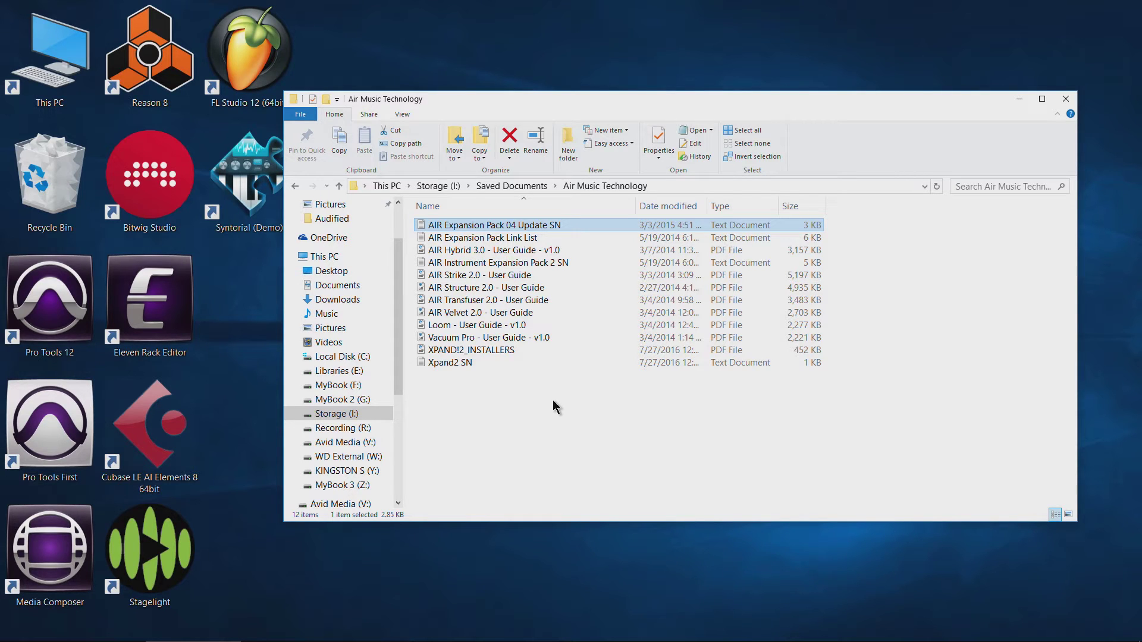
key(End)
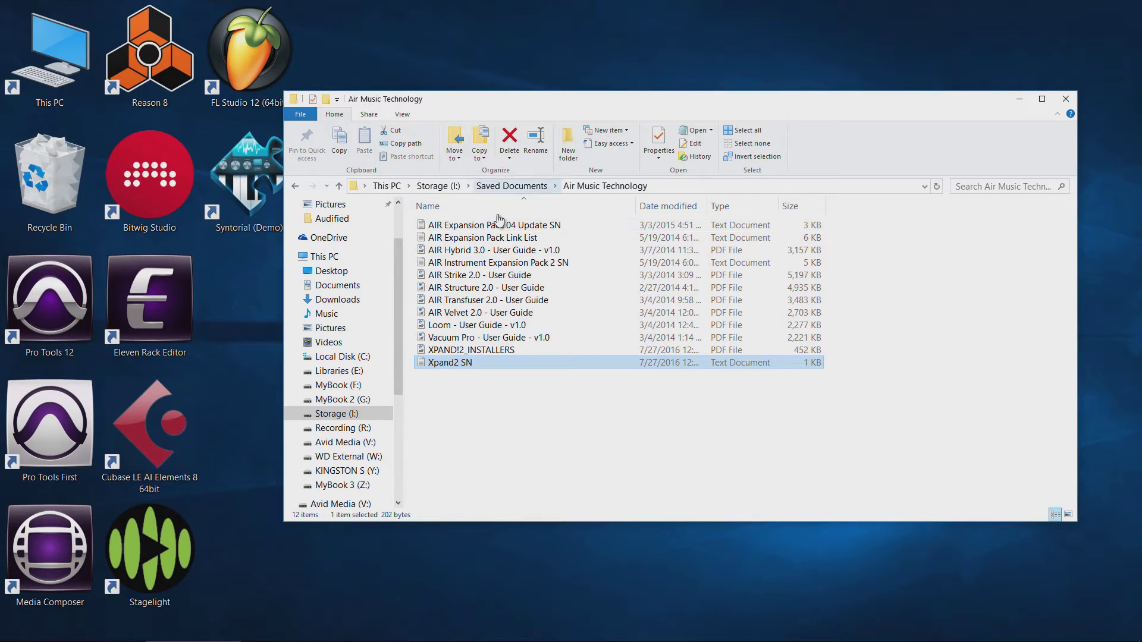
double_click(447, 364)
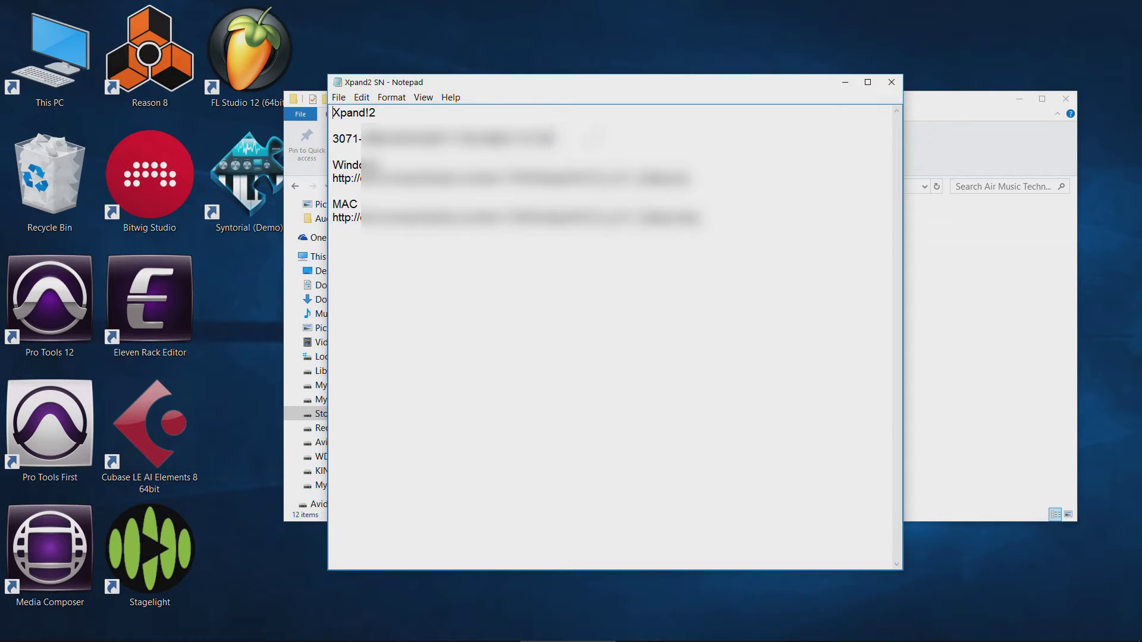
Search the Start menu for 'ilok', dismiss the results, and close the Xpand2 SN Notepad window.
click(15, 630)
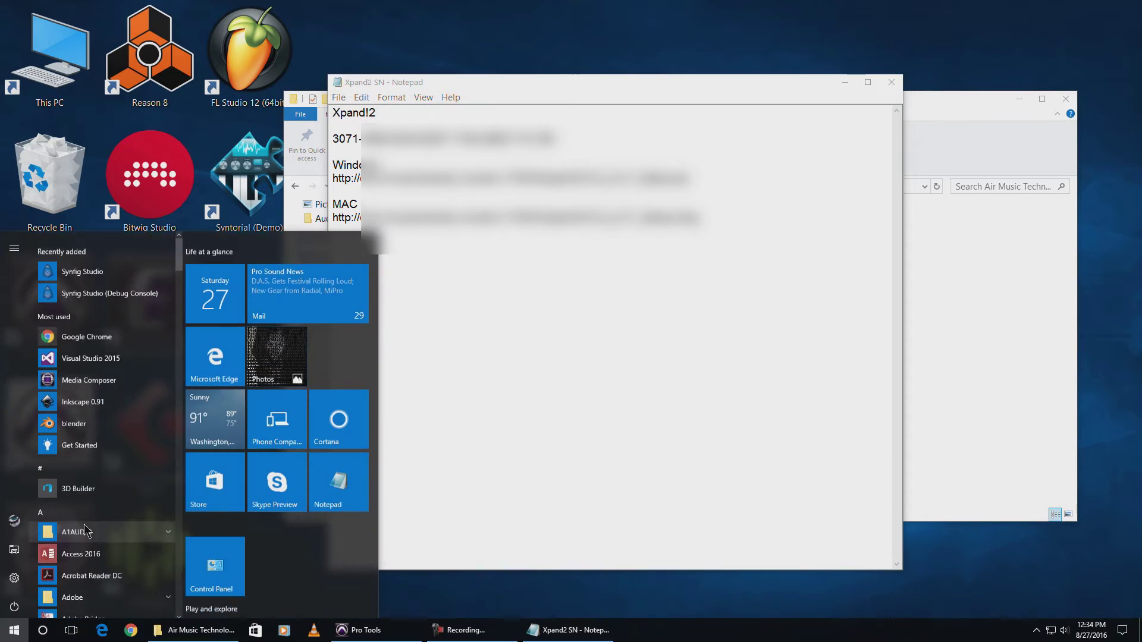
click(97, 511)
text(ilok)
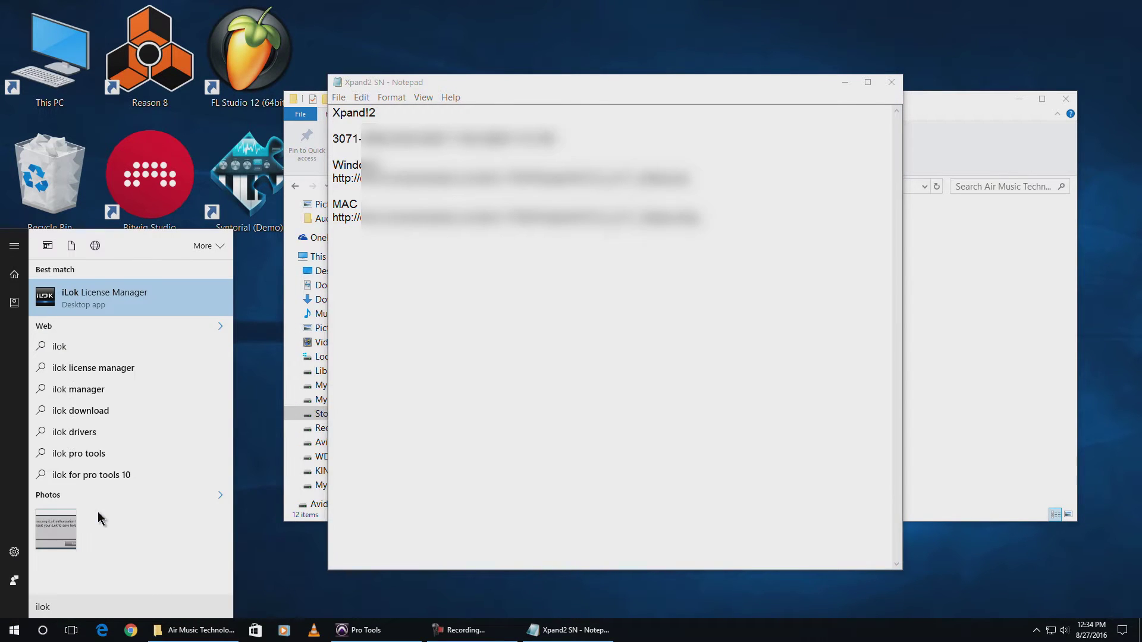
click(501, 345)
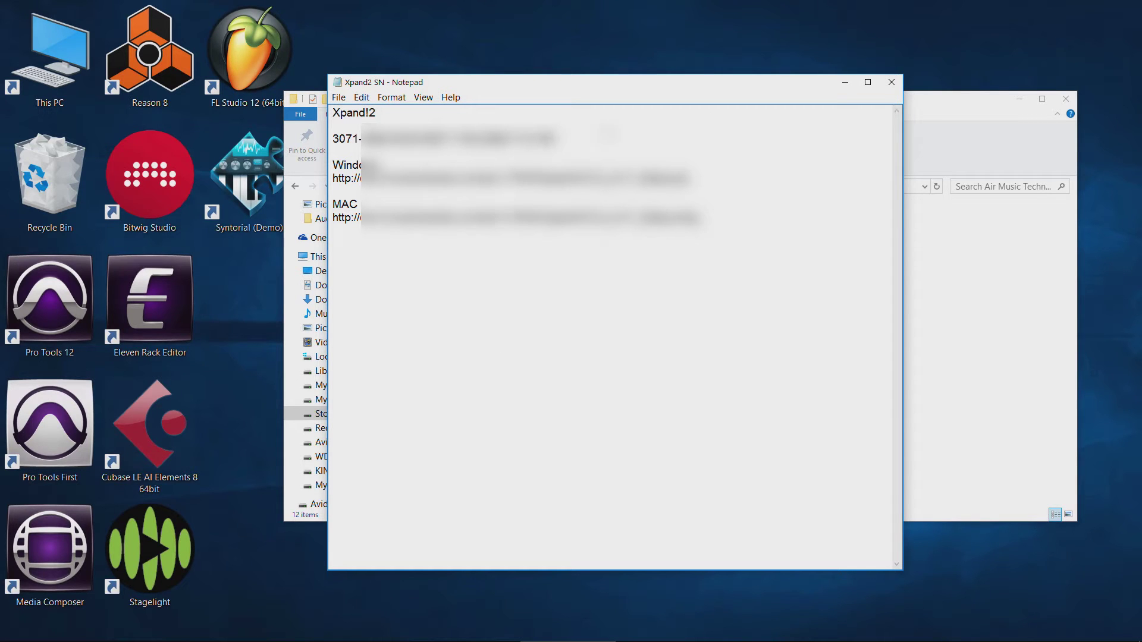
click(887, 87)
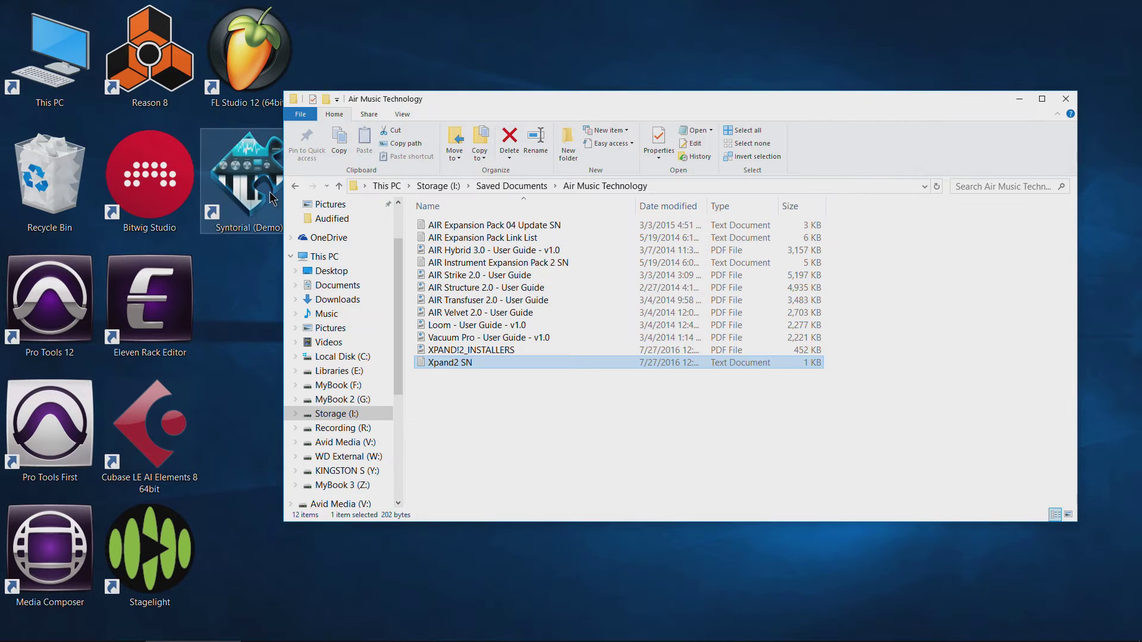
Browse the Avid folder and its Avid Related Documents subfolder, then return to Saved Documents.
click(296, 187)
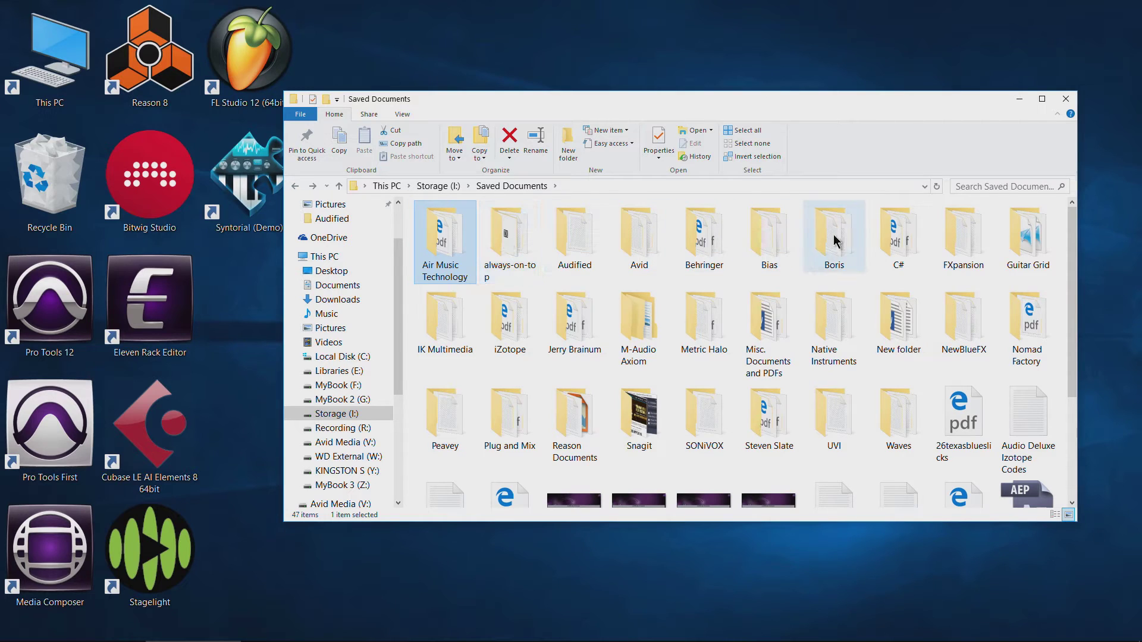
double_click(636, 264)
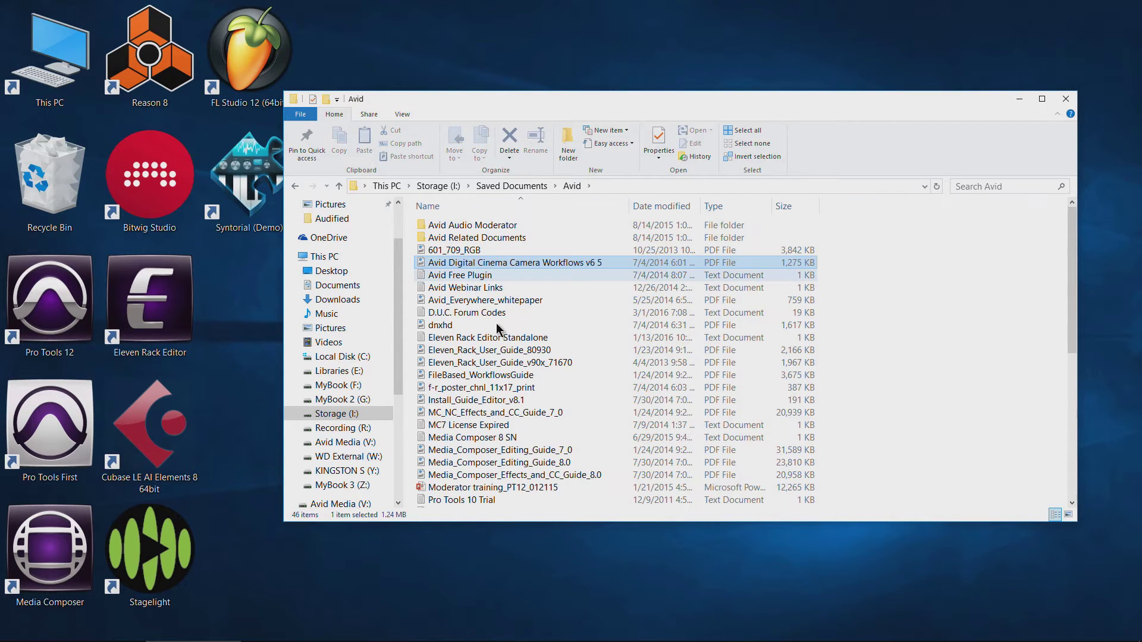
scroll(511, 351, down, 5)
scroll(527, 426, up, 5)
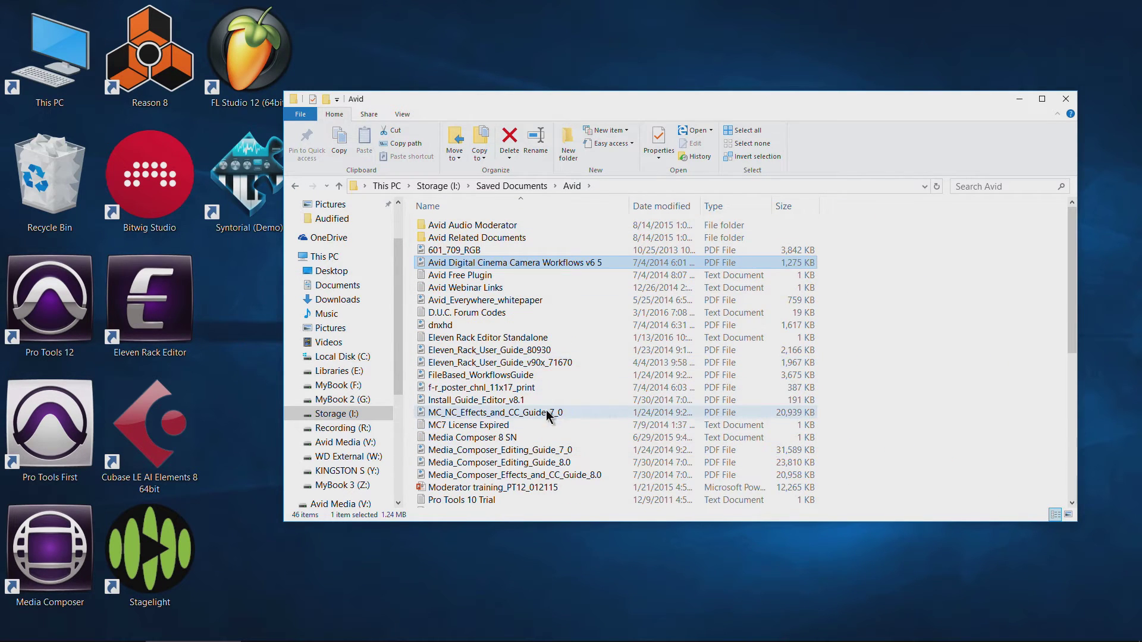
double_click(476, 237)
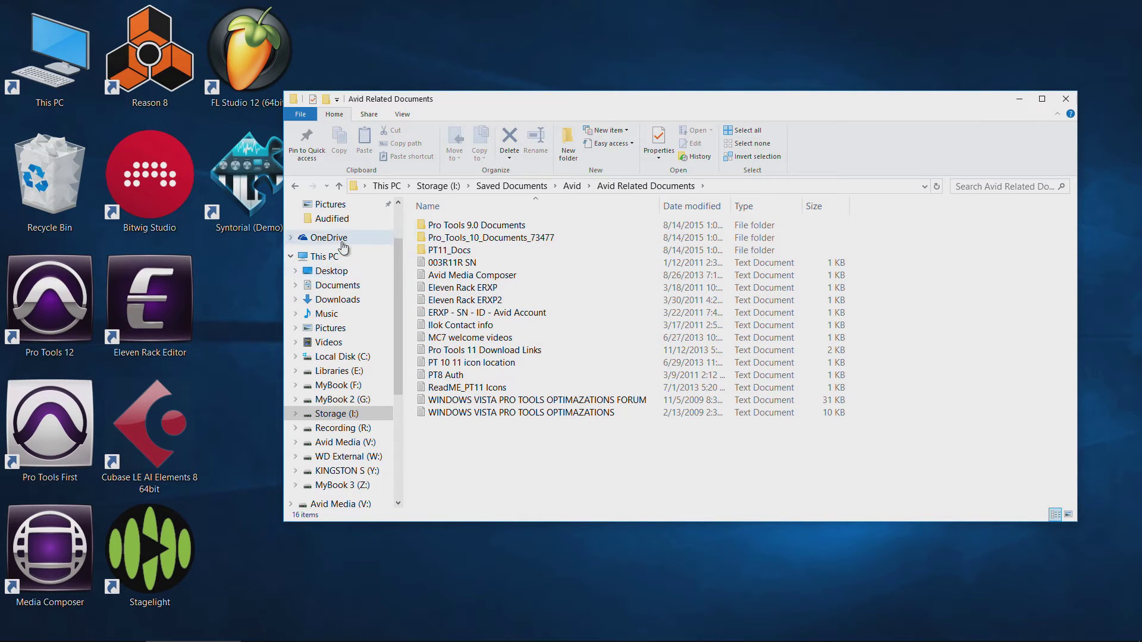
click(295, 187)
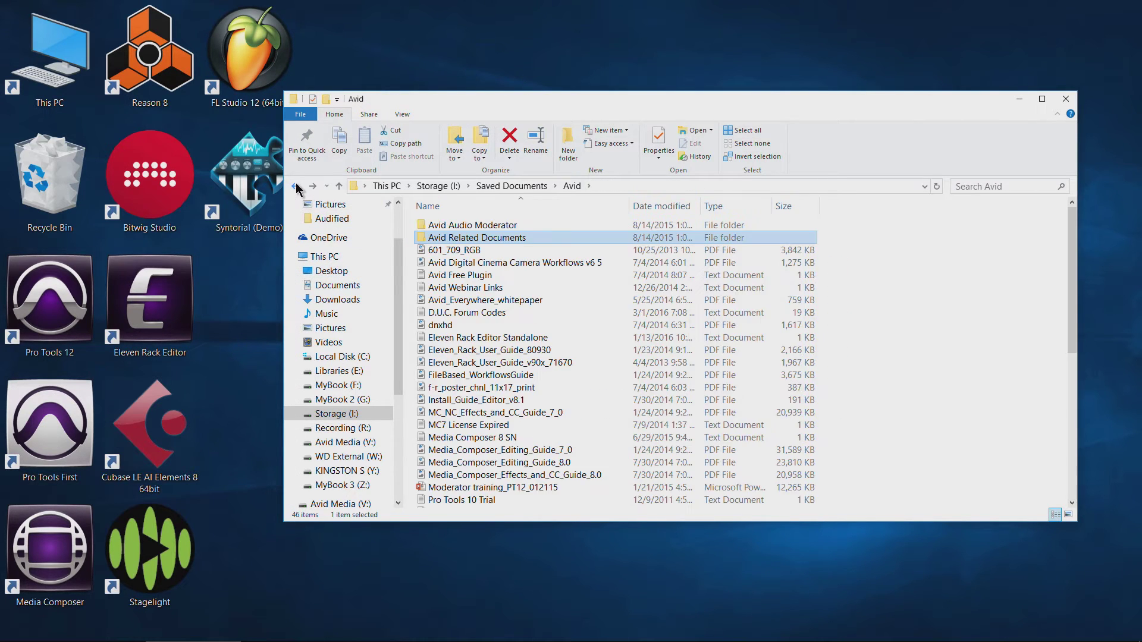
click(296, 187)
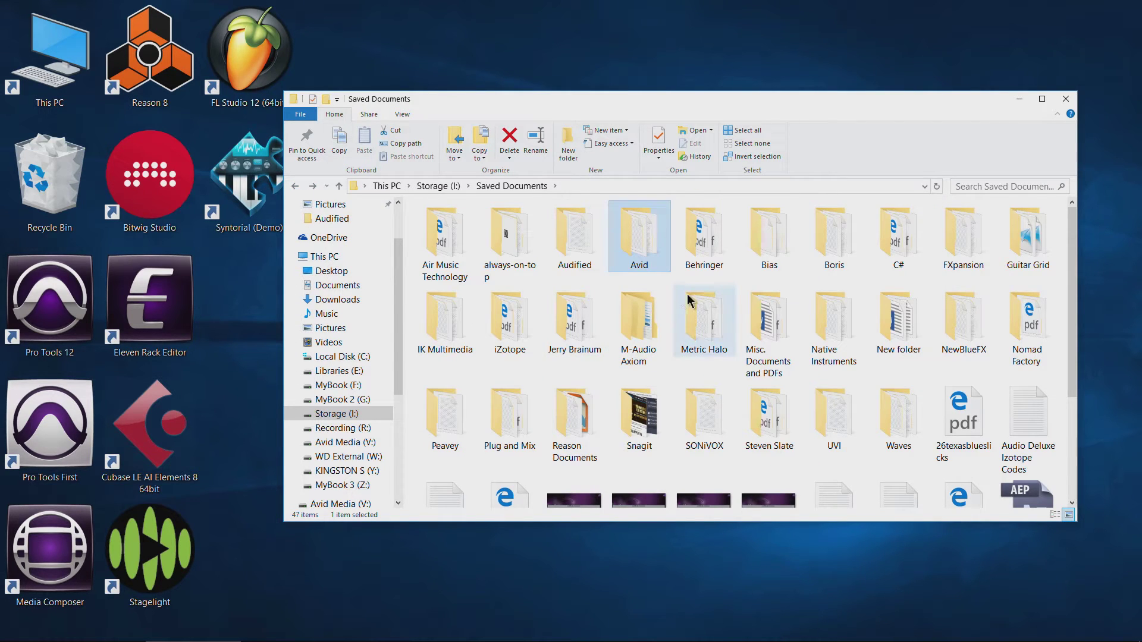
Look into the FXpansion and iZotope folders, returning to Saved Documents each time.
double_click(963, 235)
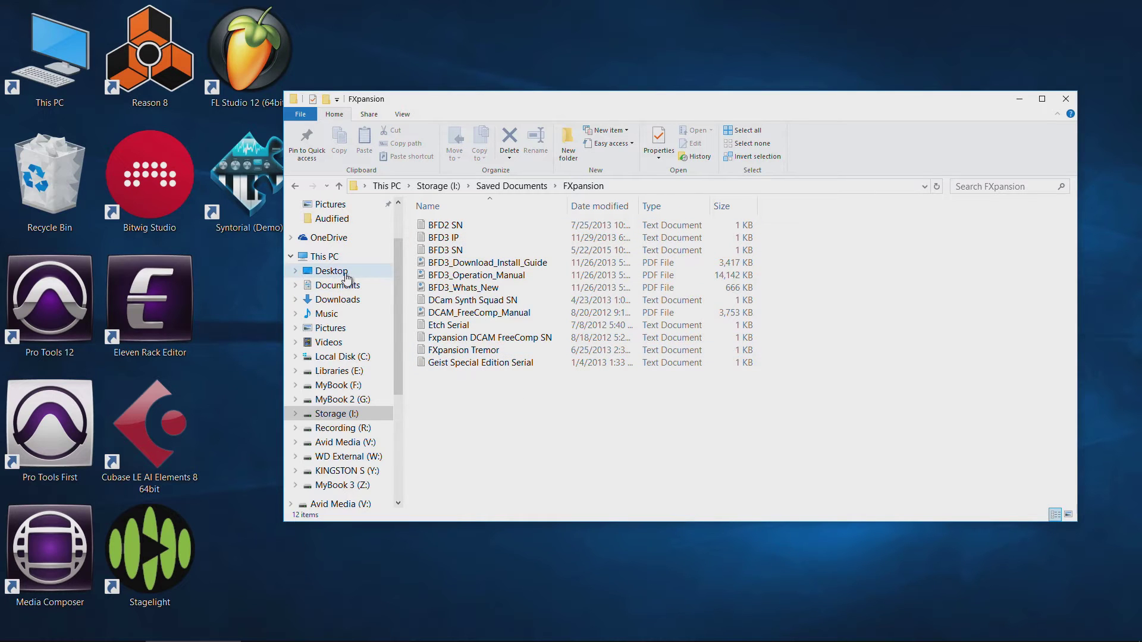
click(295, 187)
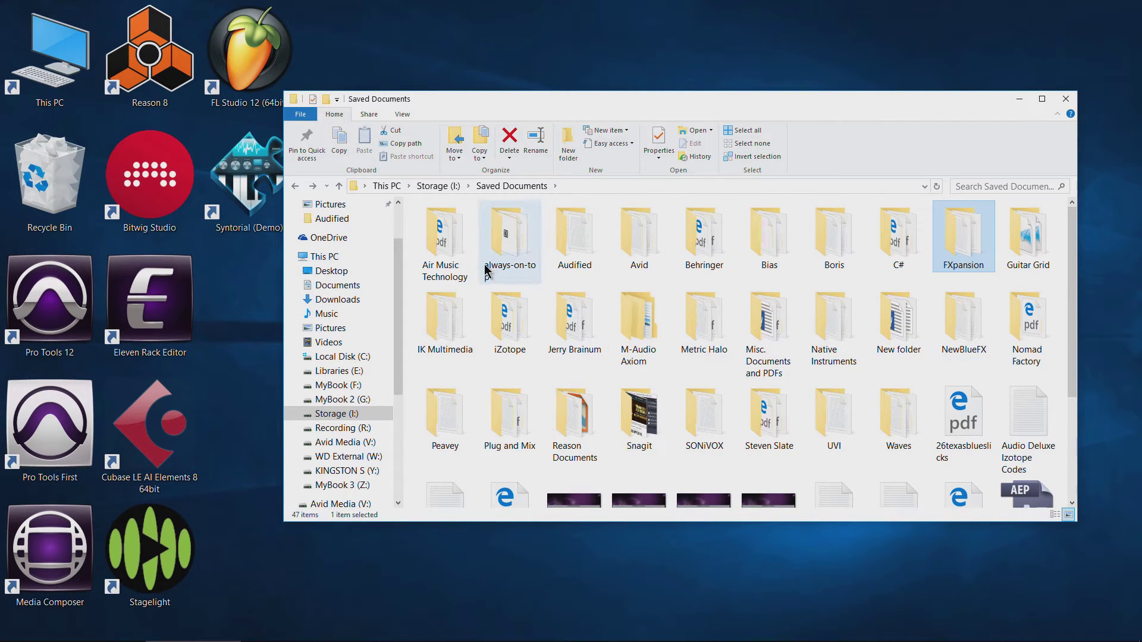
click(449, 255)
click(632, 244)
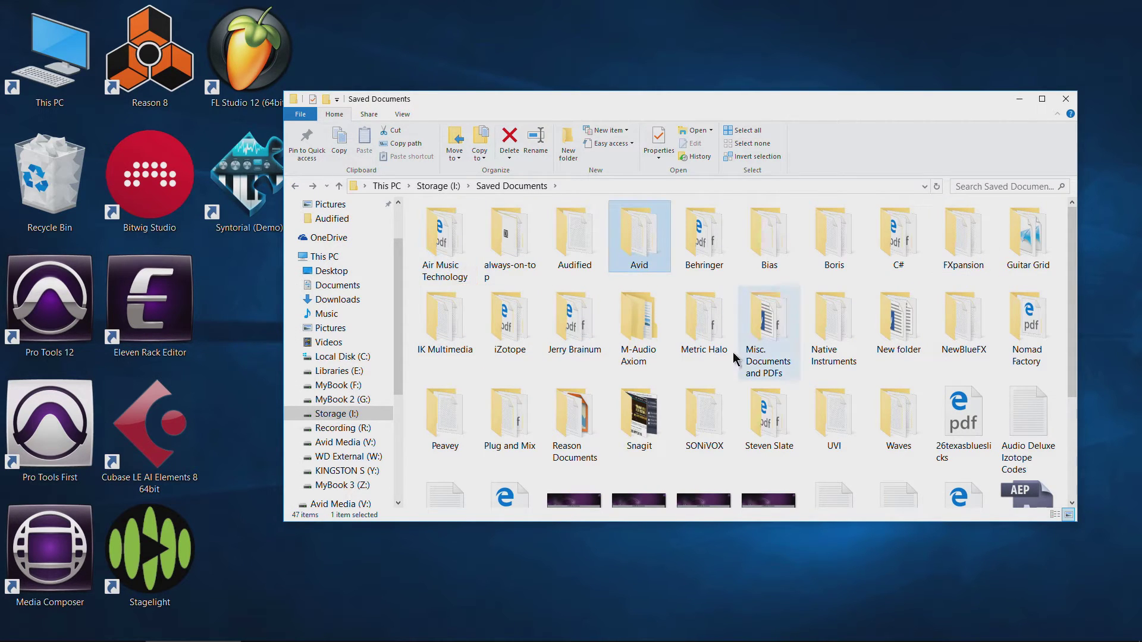
click(964, 256)
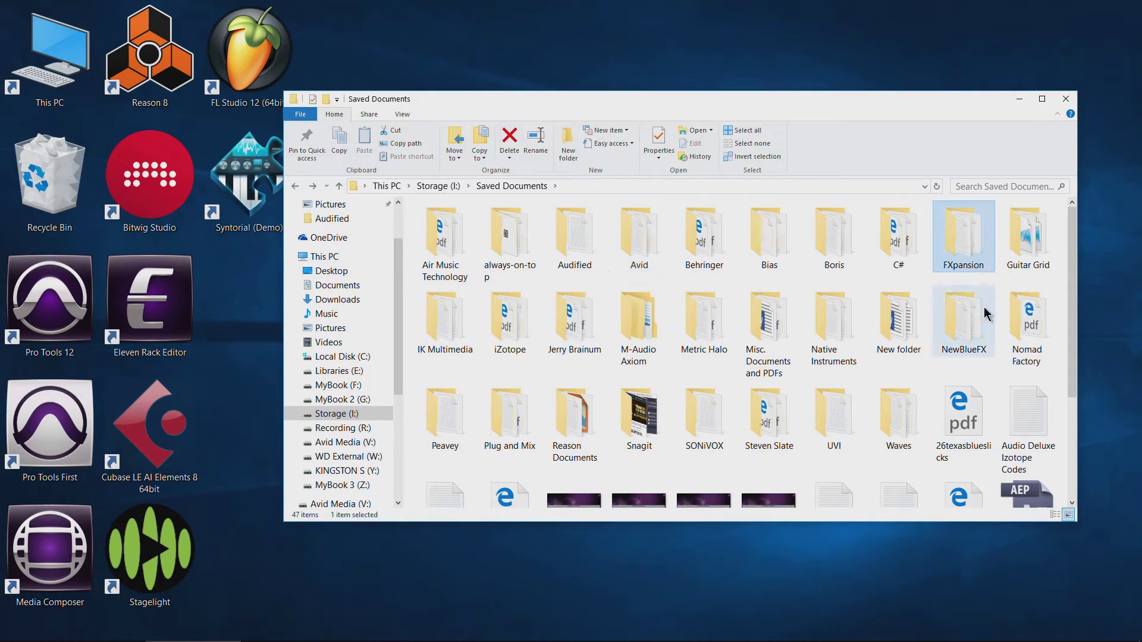
double_click(507, 329)
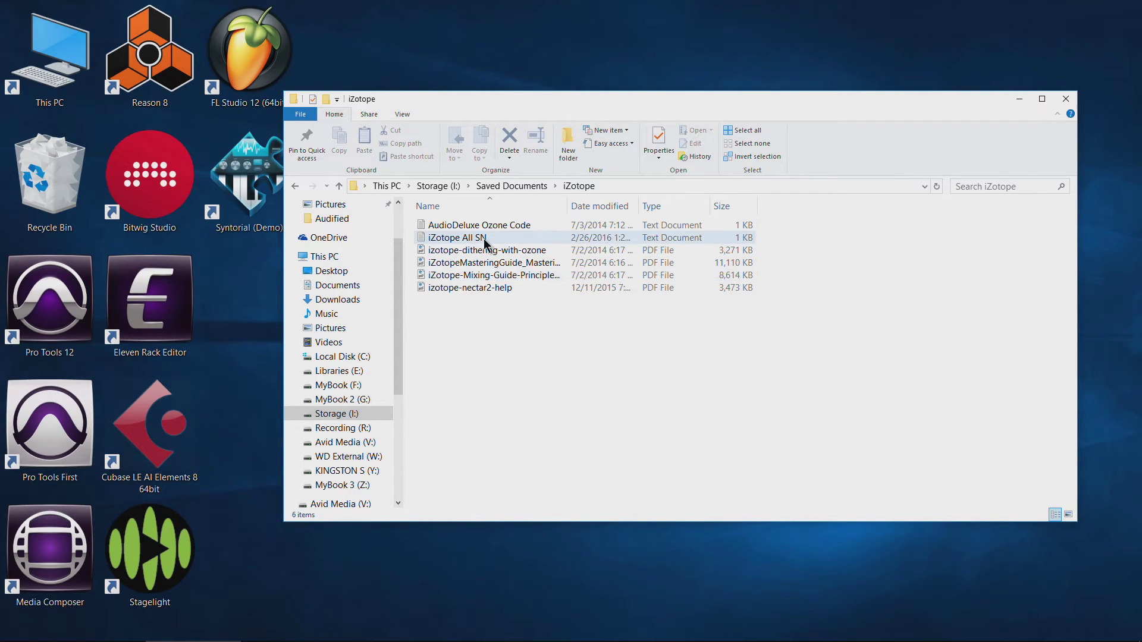
click(295, 186)
Create a new text document in Saved Documents listing IK Multimedia, iZotope and Native Instruments.
right_click(541, 376)
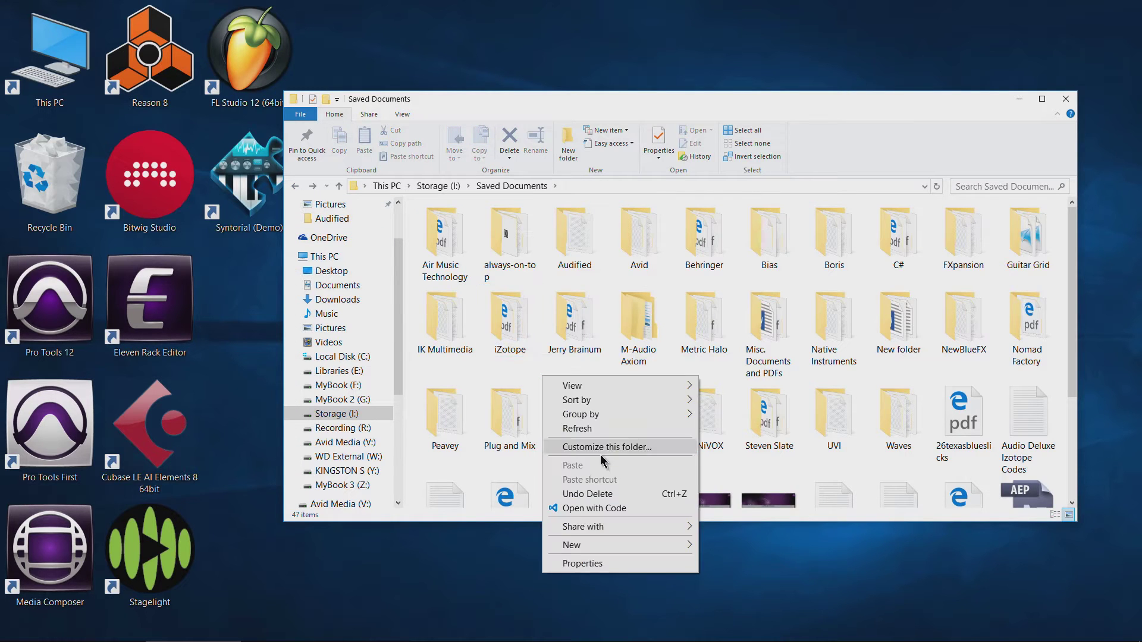
mouse_move(595, 543)
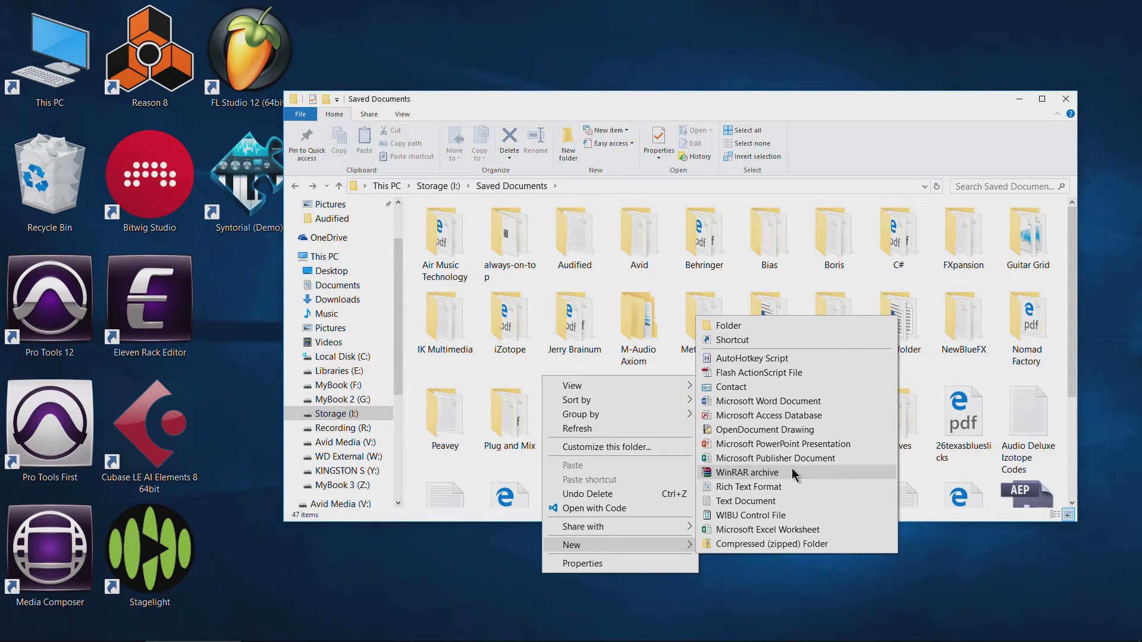
click(773, 501)
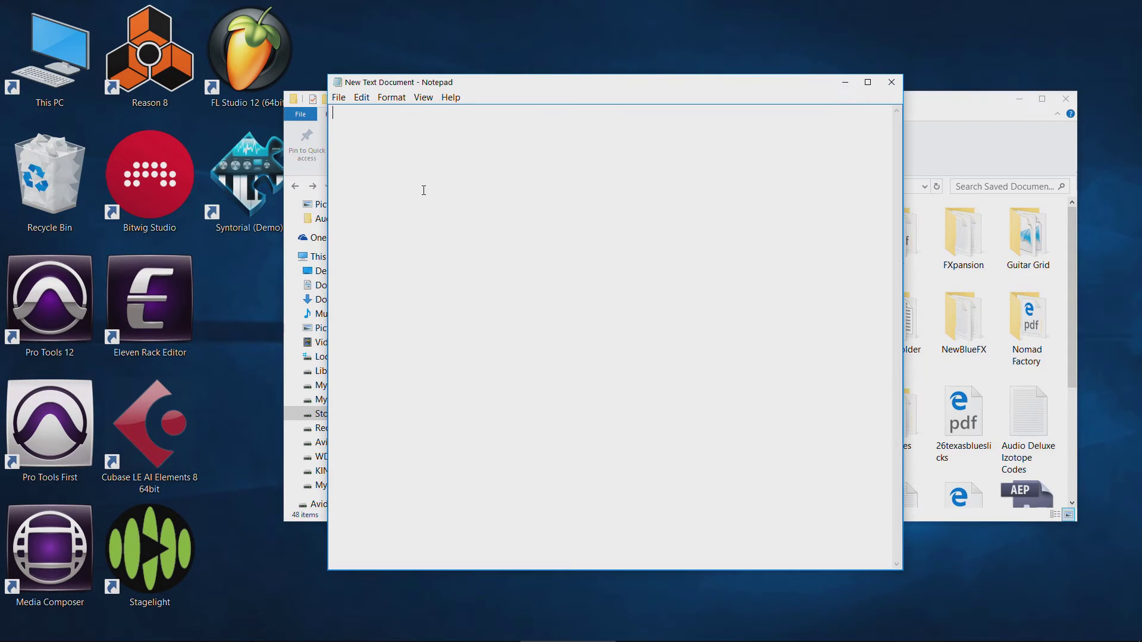
text(IK Multimedia)
key(Return)
key(Return)
text(iZotop)
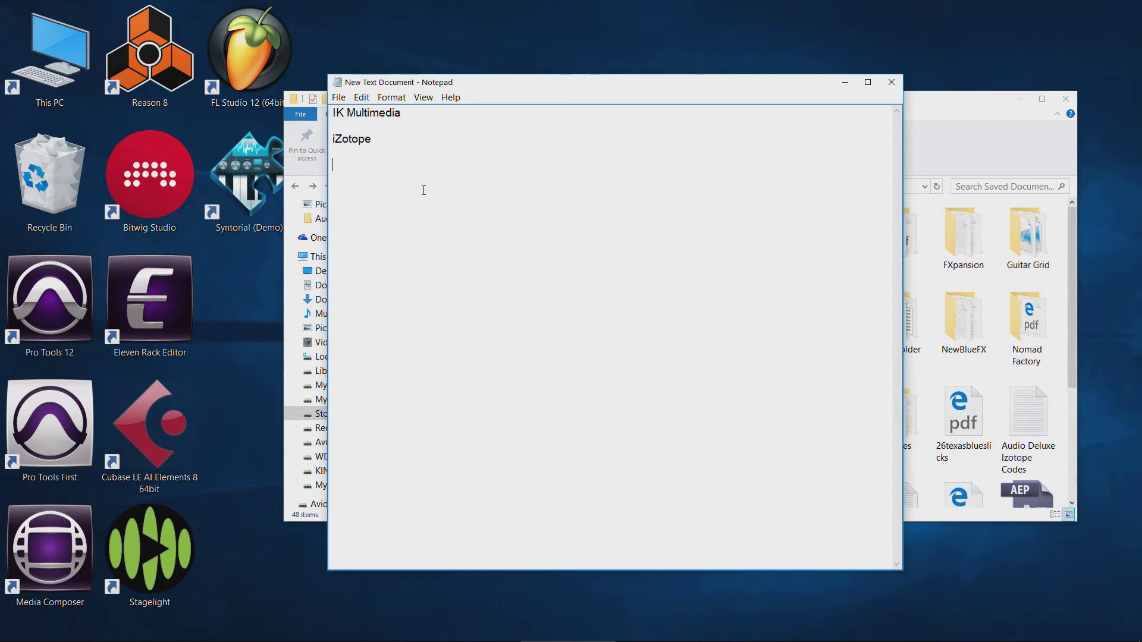
text(e)
key(Return)
key(Return)
text(Native Instrumen)
click(401, 113)
key(Return)
text(SampleTank3)
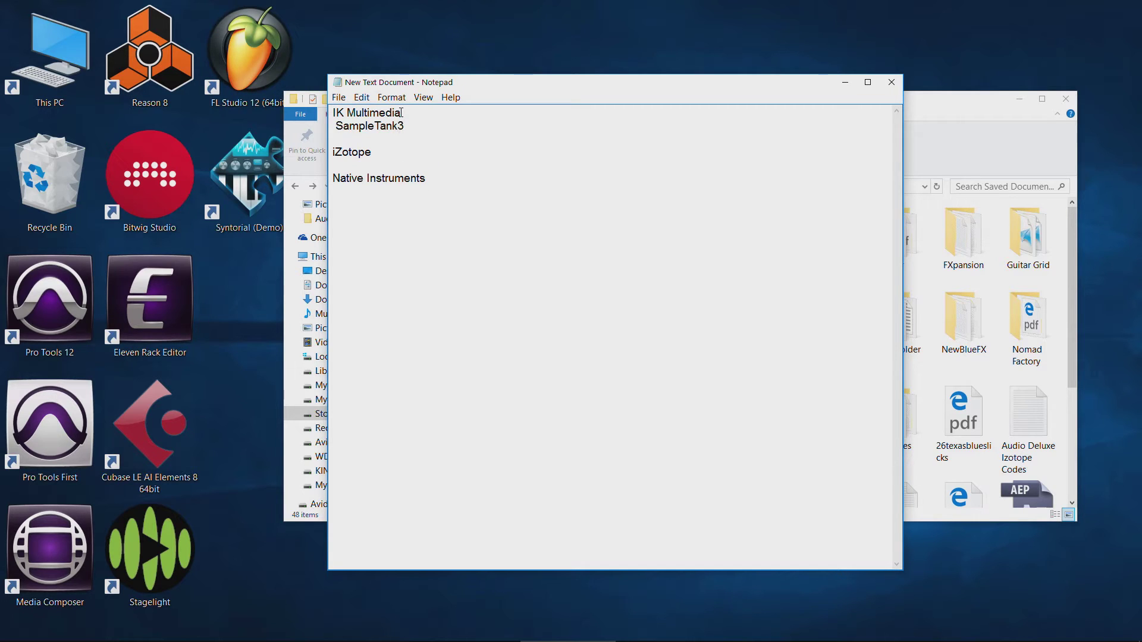
key(Return)
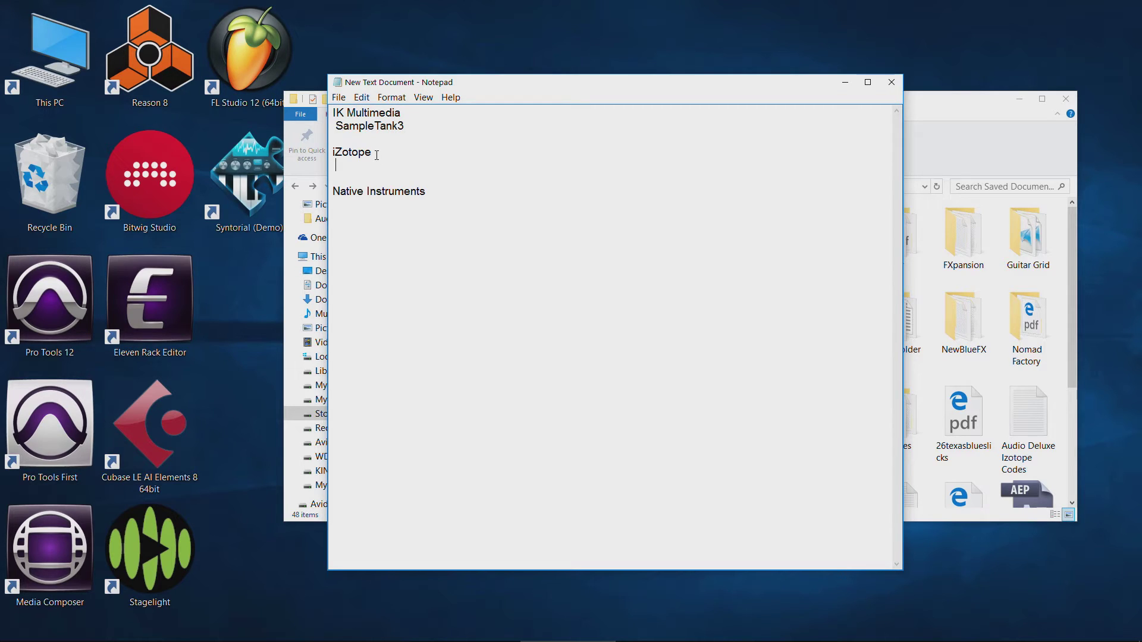
text(Ozone 7)
key(Return)
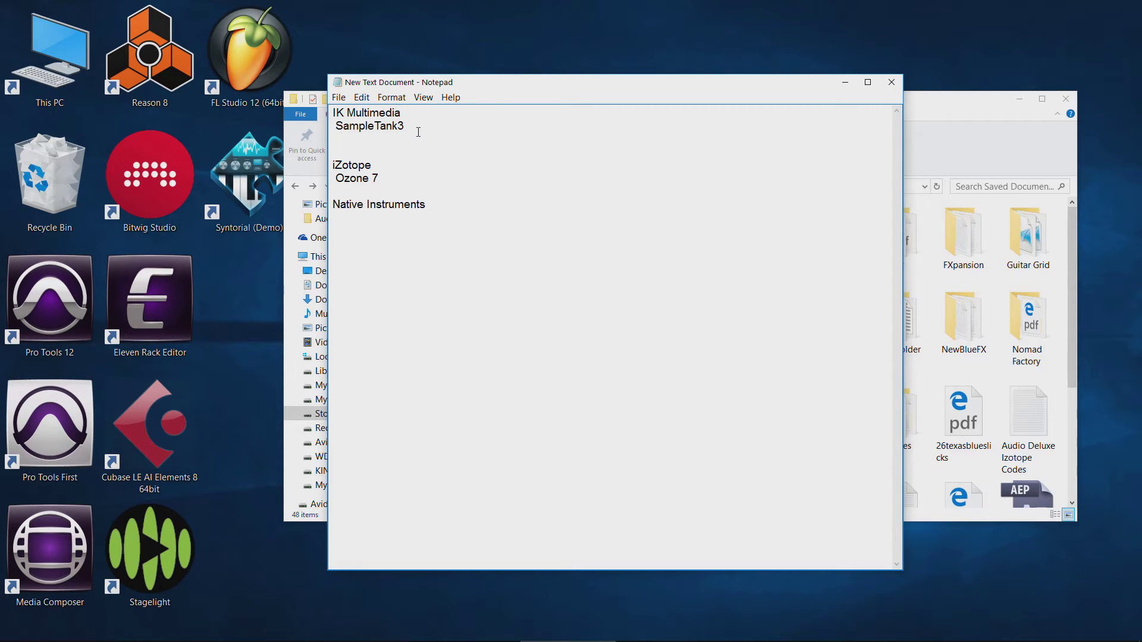
text(000-0000-0000-000)
click(891, 83)
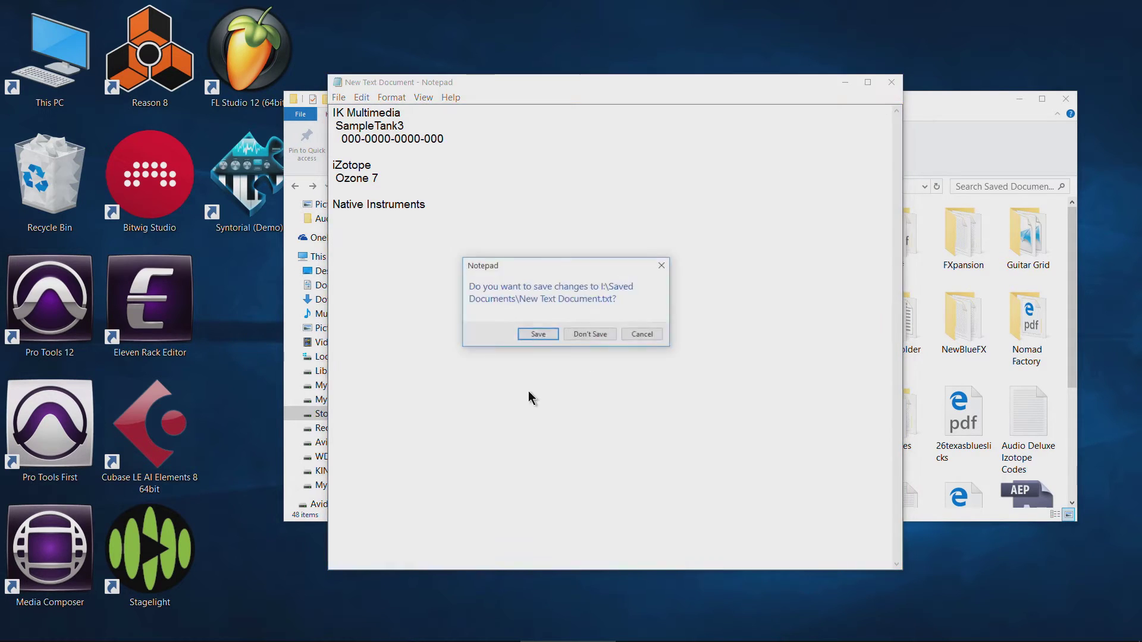
click(598, 334)
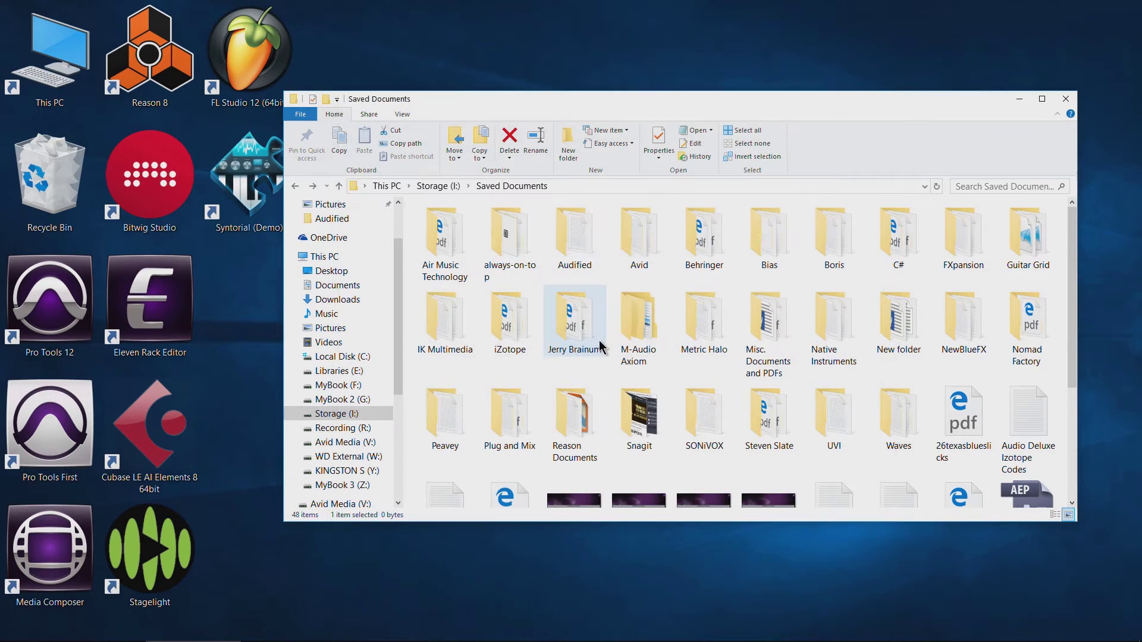
double_click(951, 233)
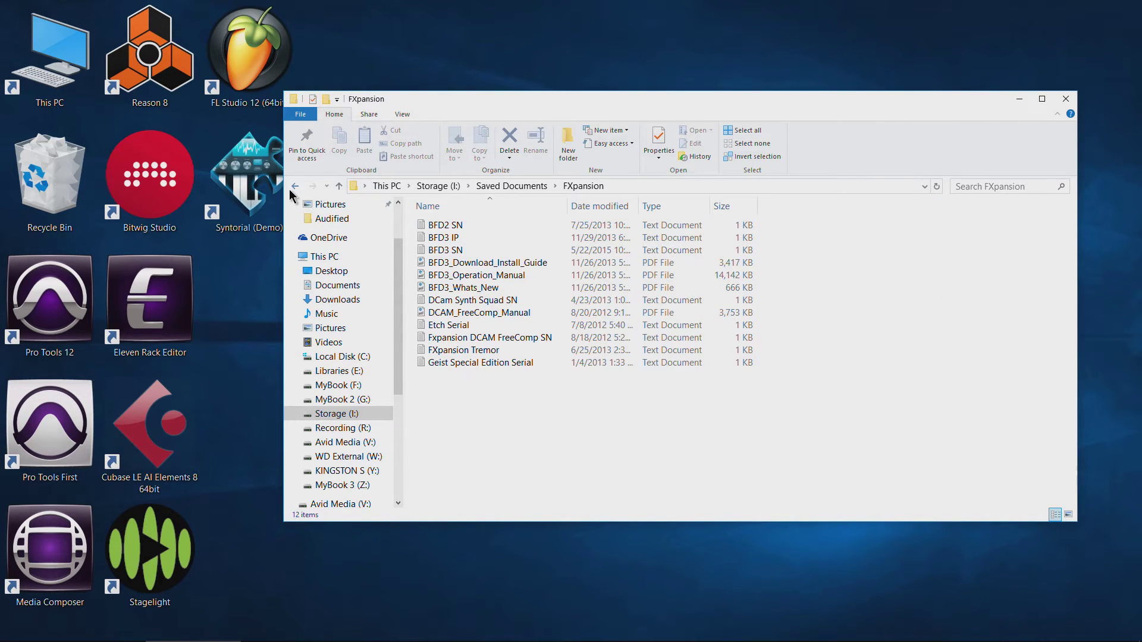
click(467, 238)
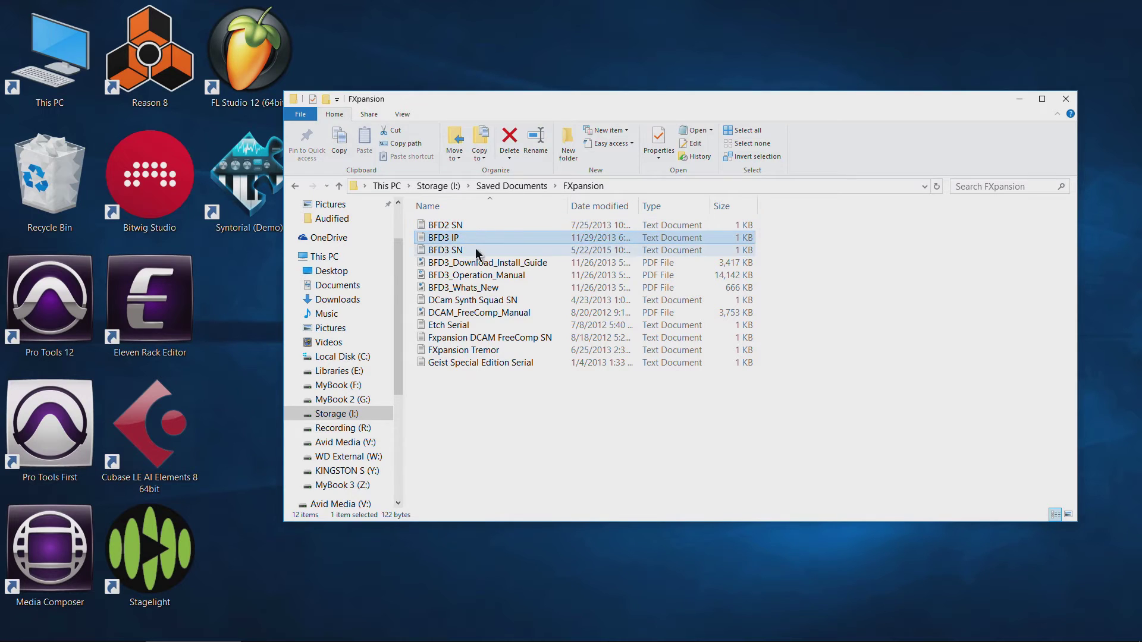
double_click(476, 250)
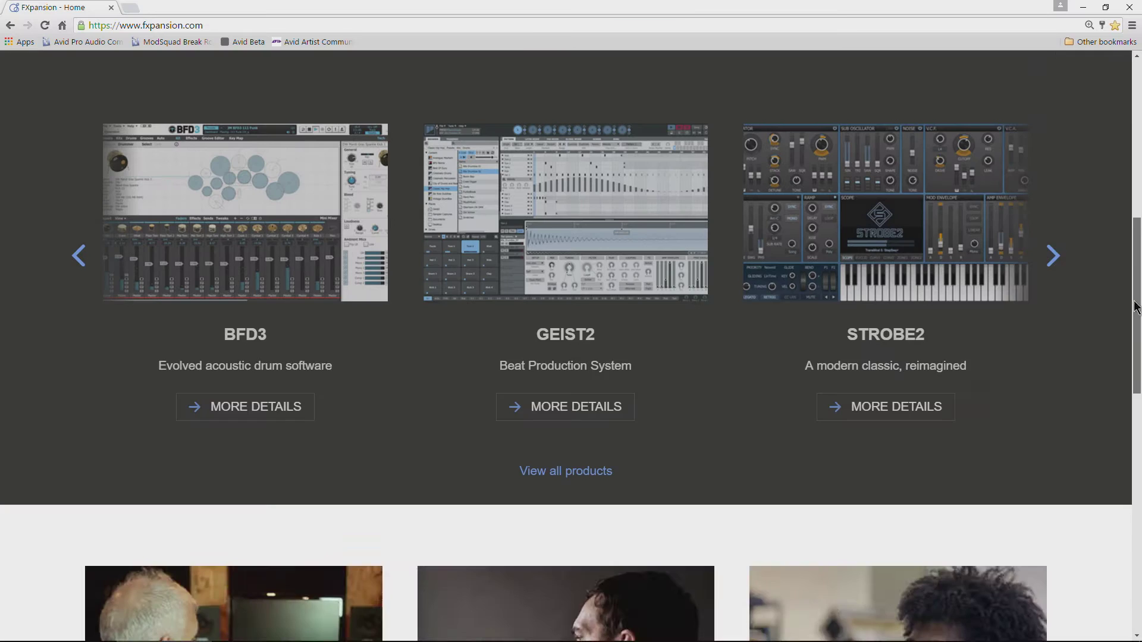
drag(1138, 309, 1138, 148)
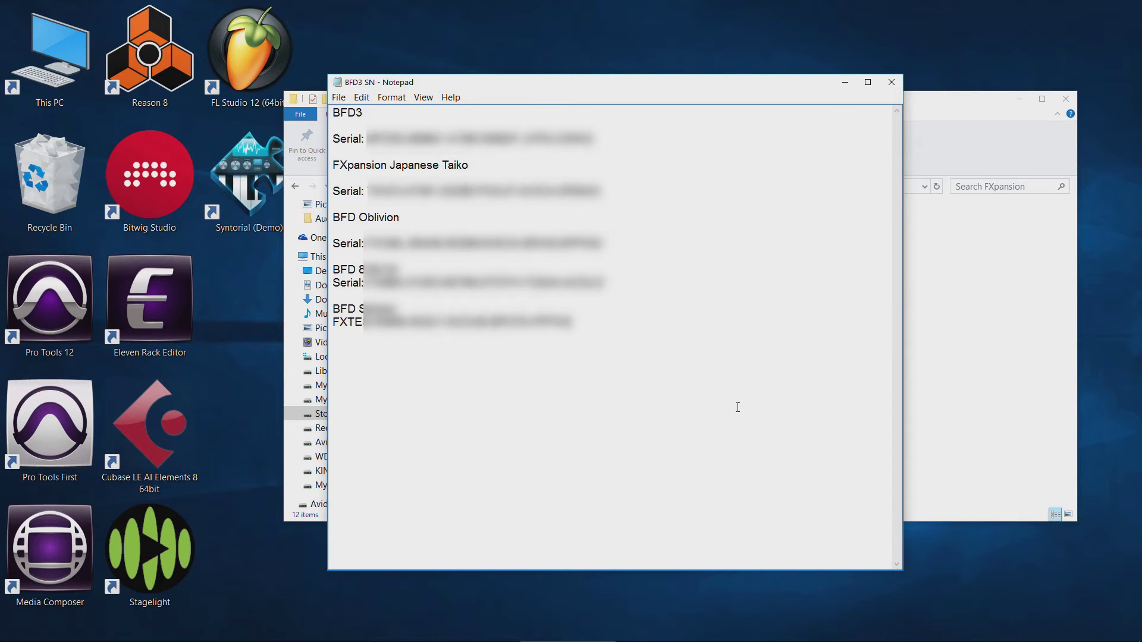
key(alt+F4)
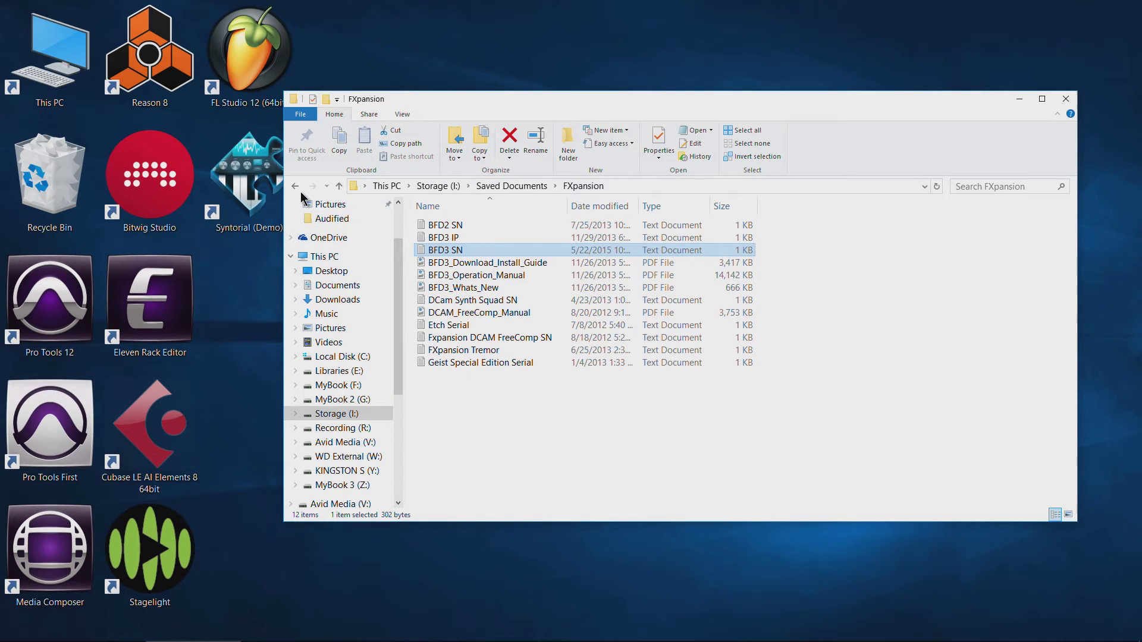
click(295, 186)
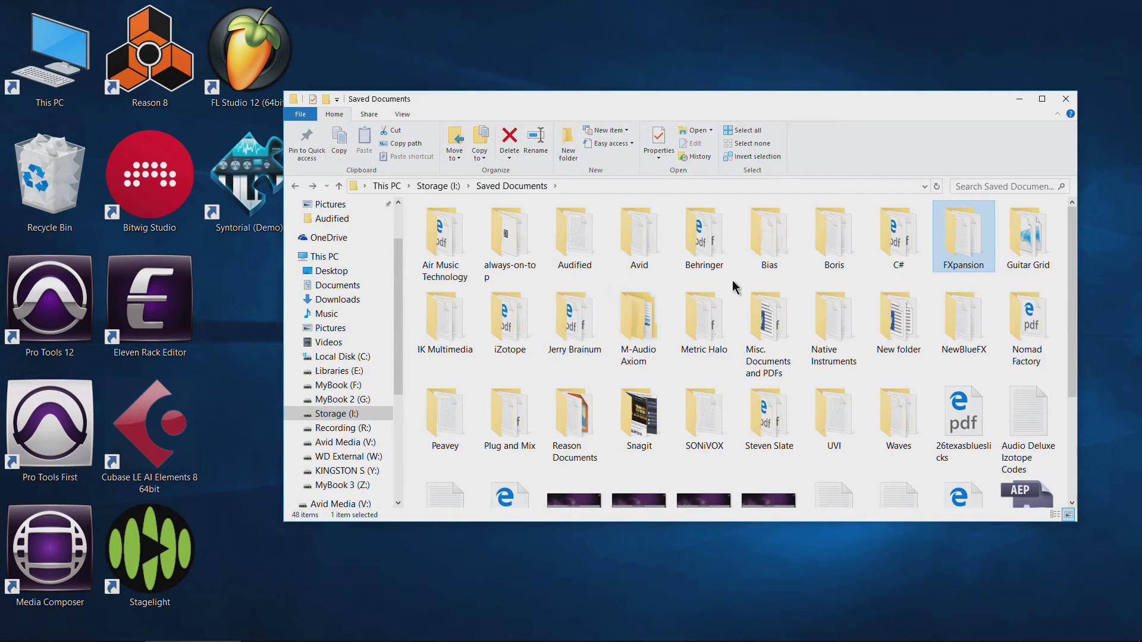
double_click(703, 320)
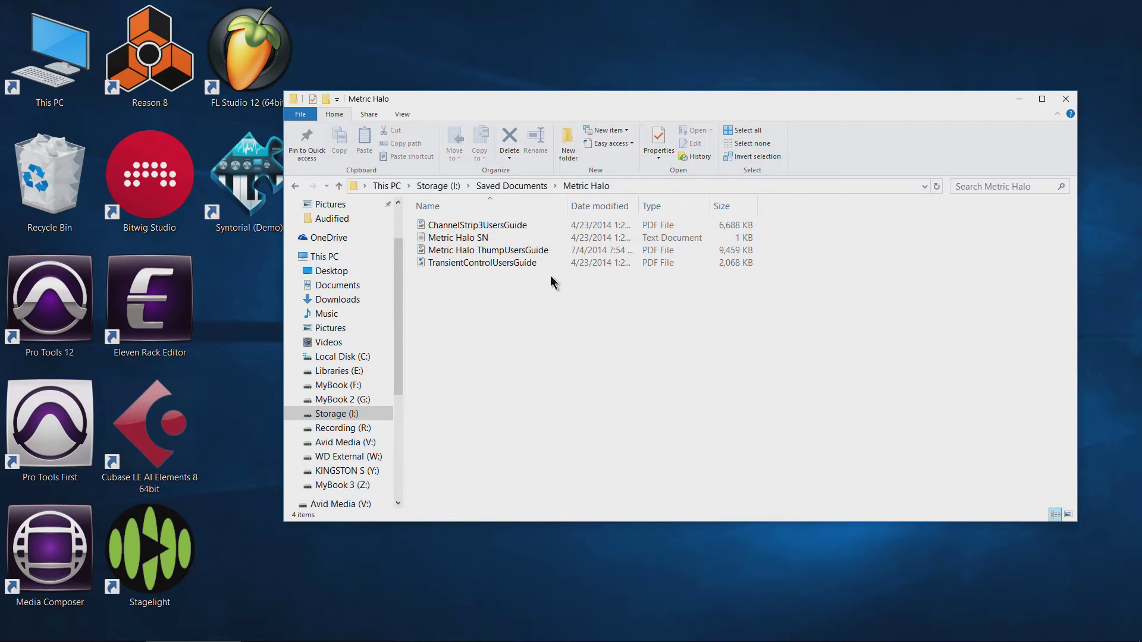
click(475, 237)
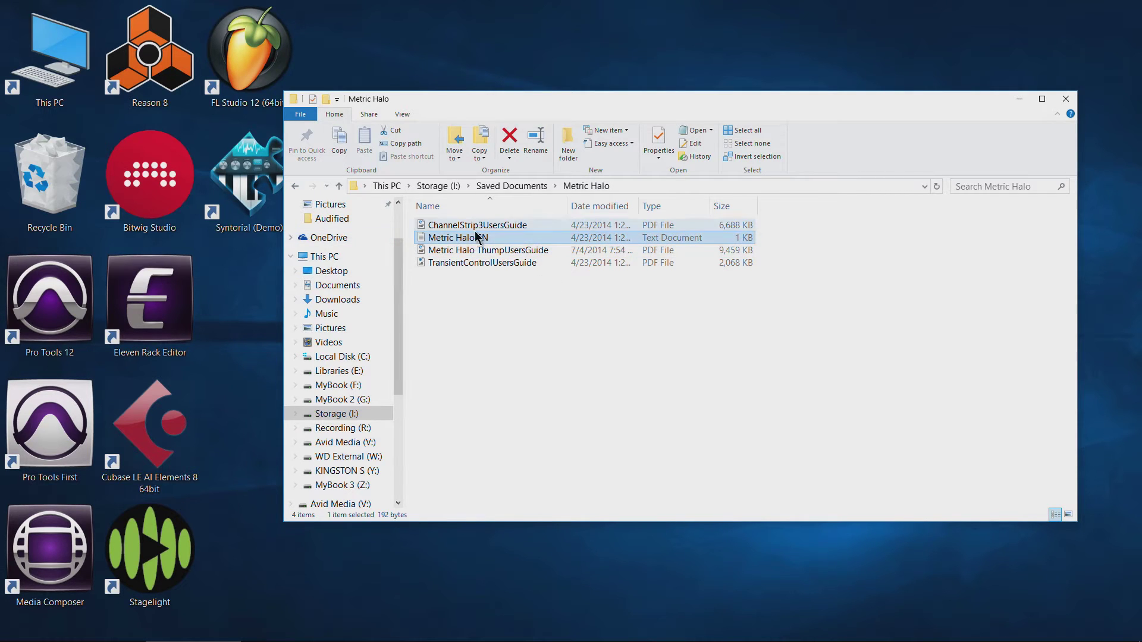
click(295, 186)
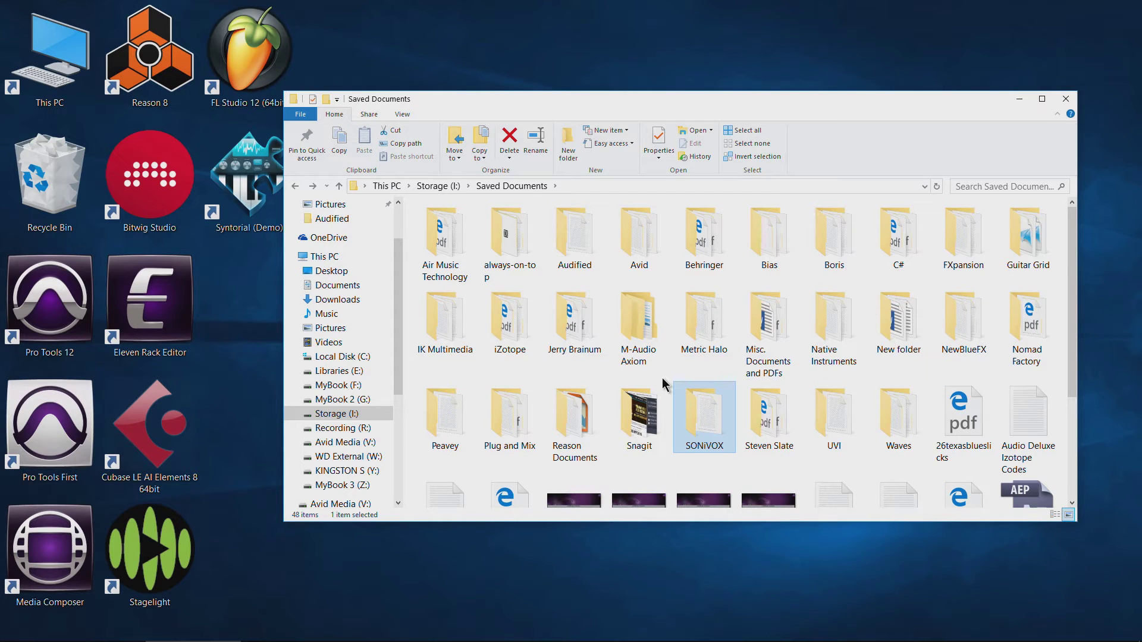
Read the New Blue FX serial notes in NewBlueFX, close them and Explorer, then open This PC.
double_click(966, 301)
double_click(496, 224)
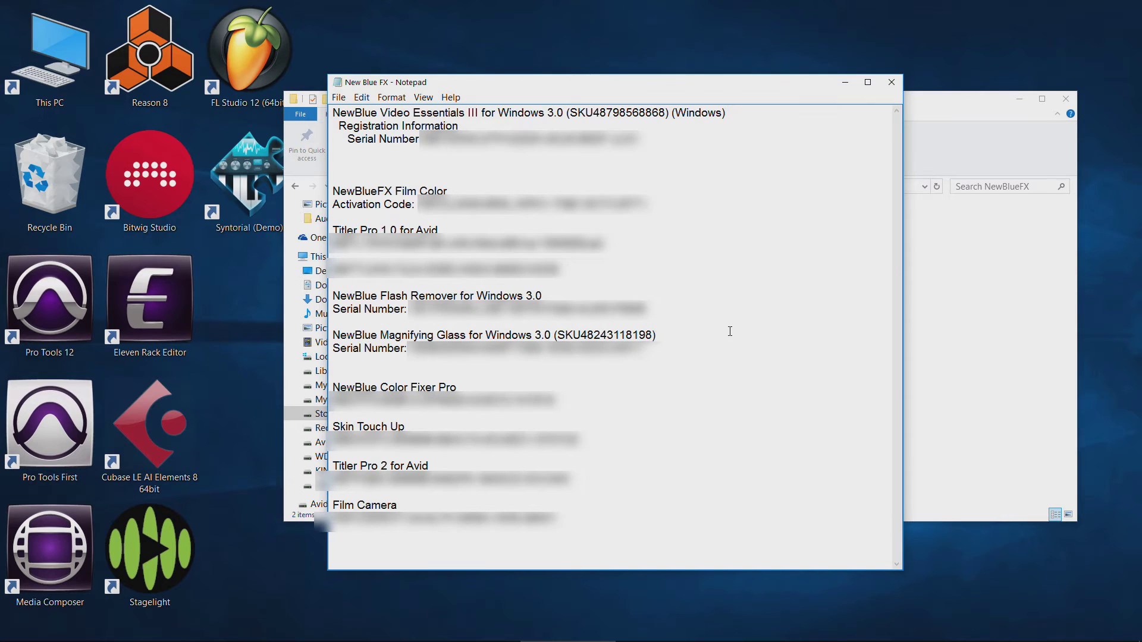
click(898, 83)
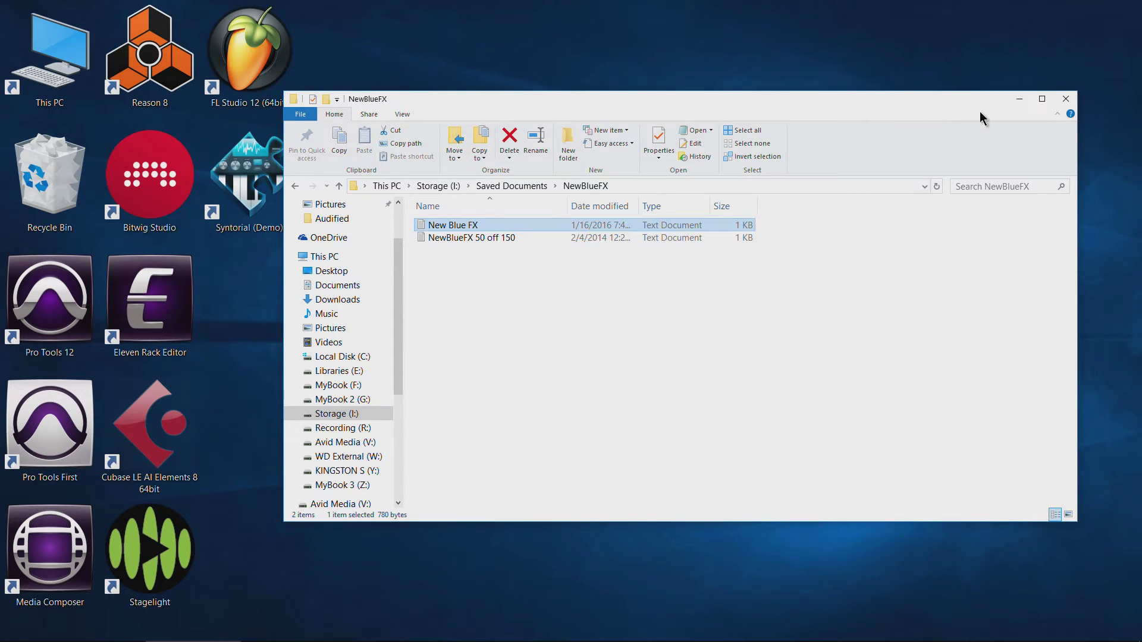
click(1066, 99)
double_click(50, 54)
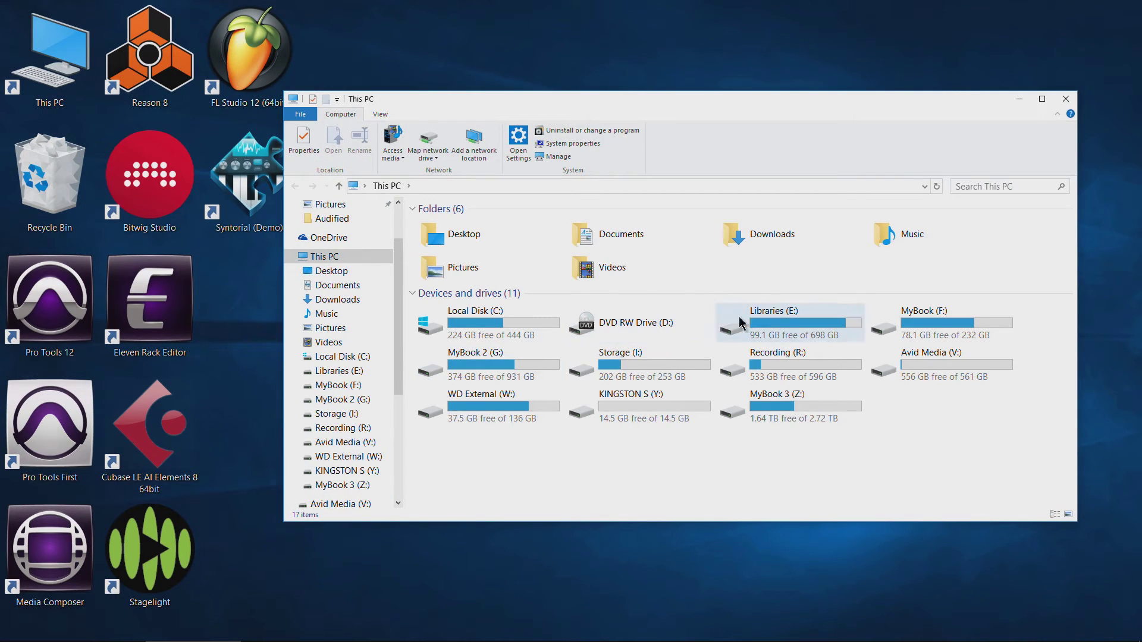
Open the MyBook (F:) drive from This PC and select its Avid Backup folder.
click(493, 332)
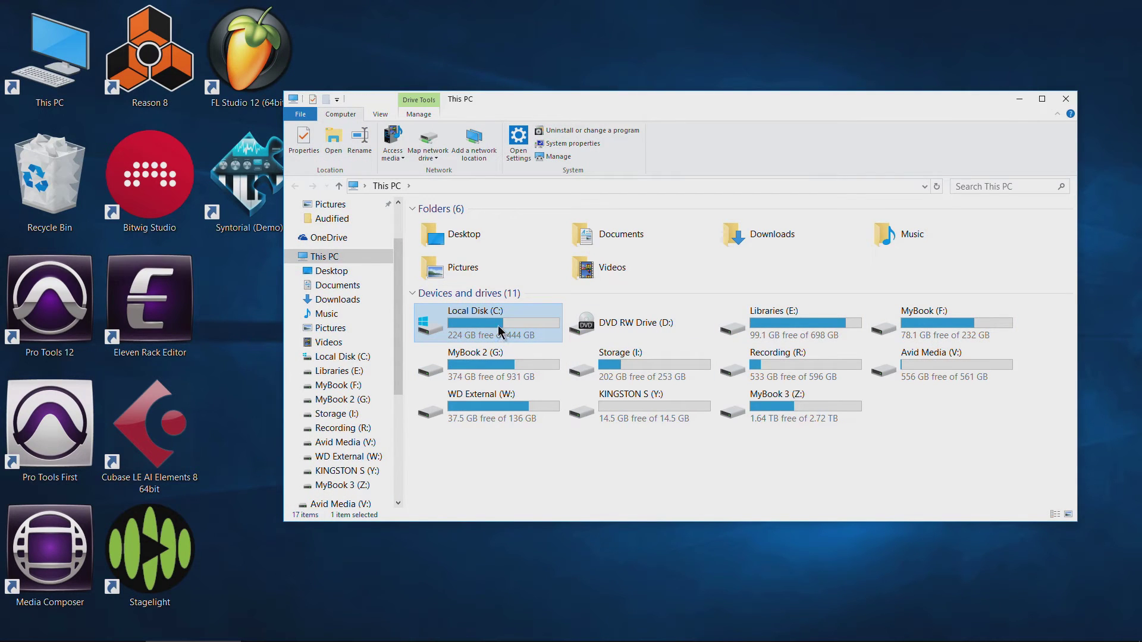
scroll(395, 283, down, 1)
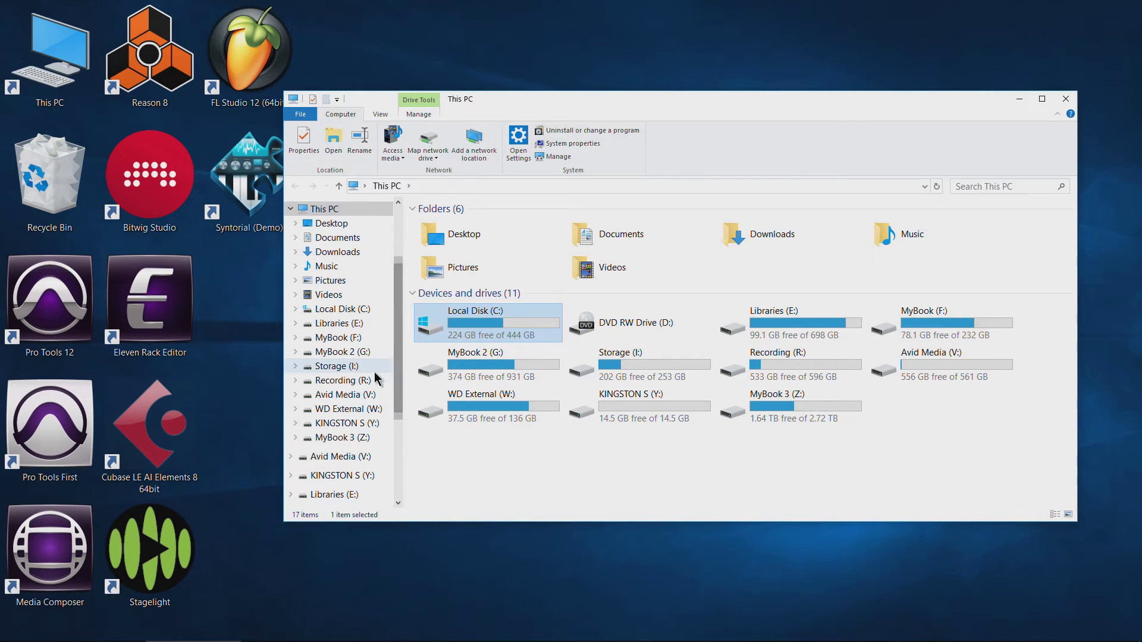
scroll(399, 351, up, 1)
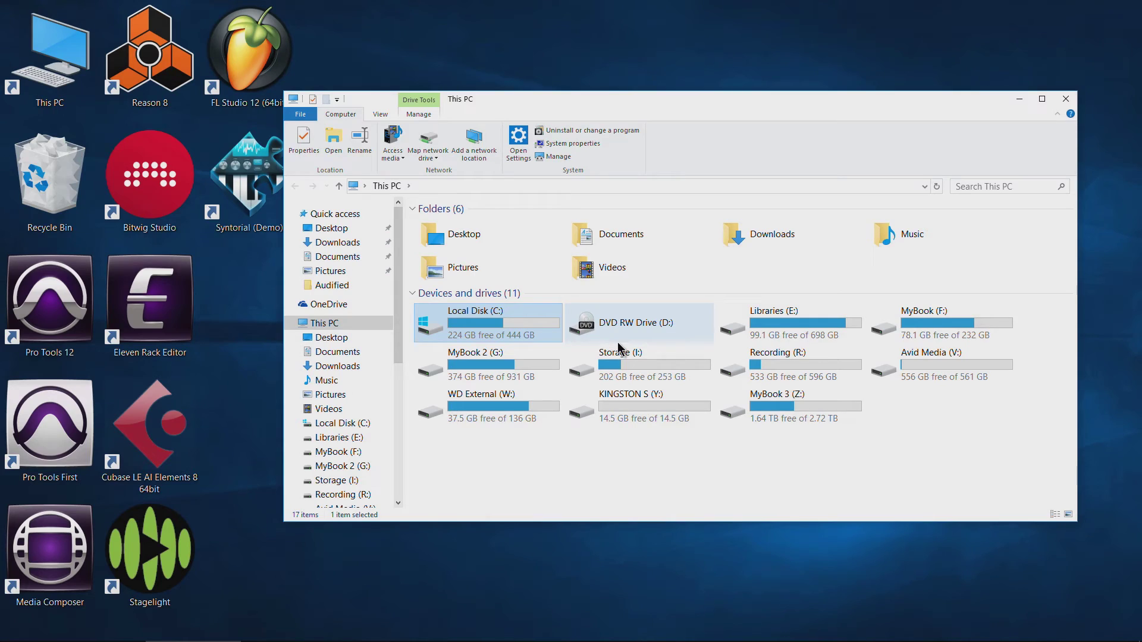
click(971, 318)
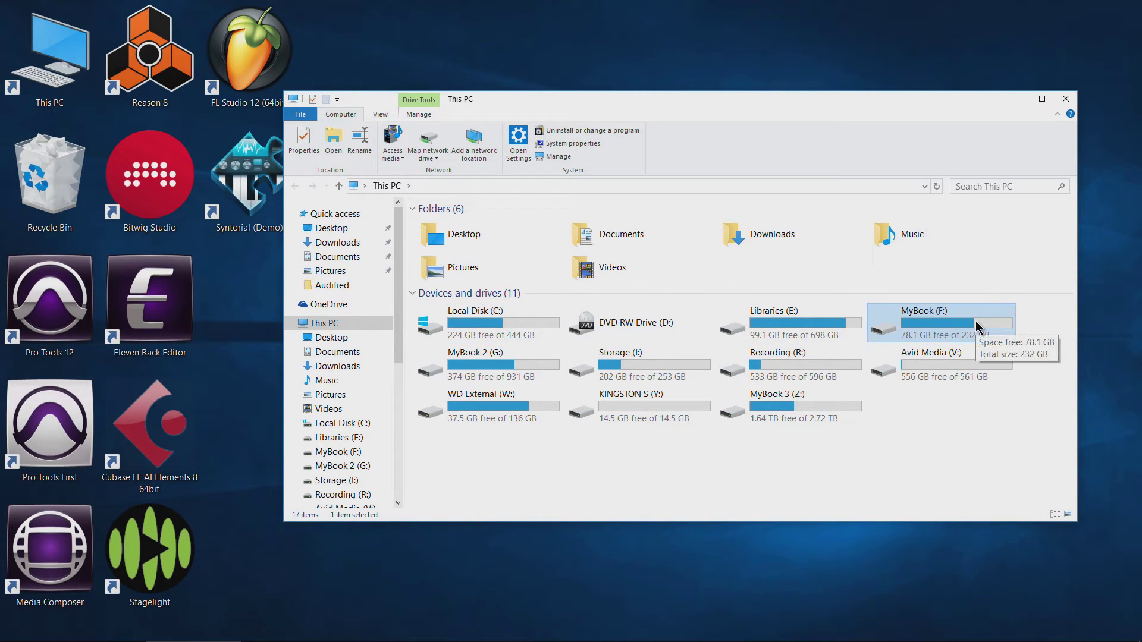
double_click(976, 320)
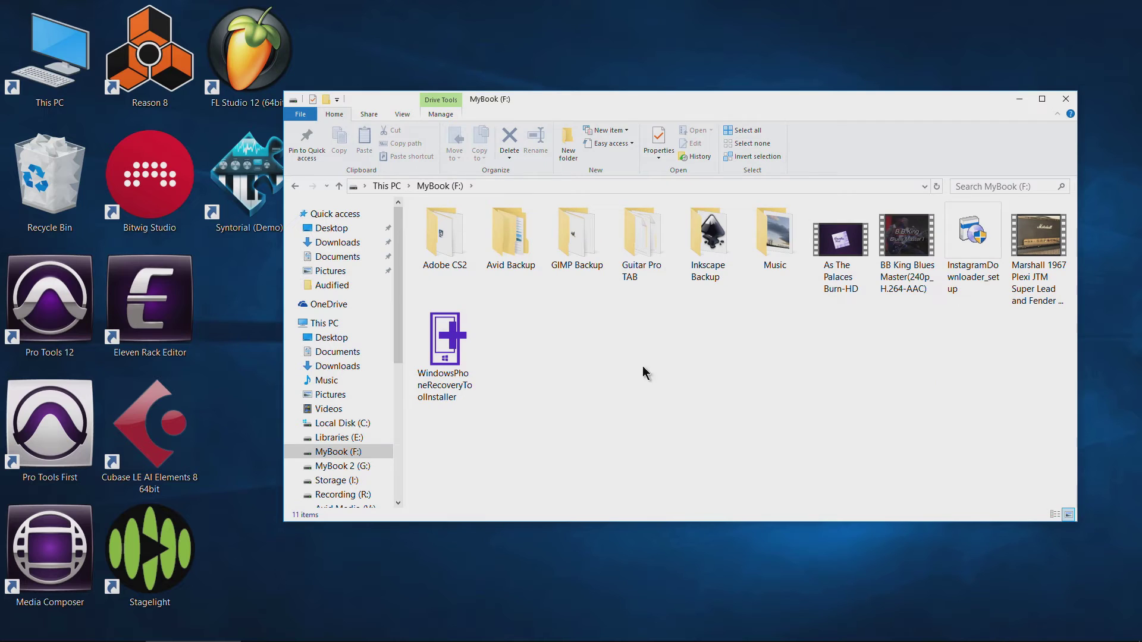
click(509, 245)
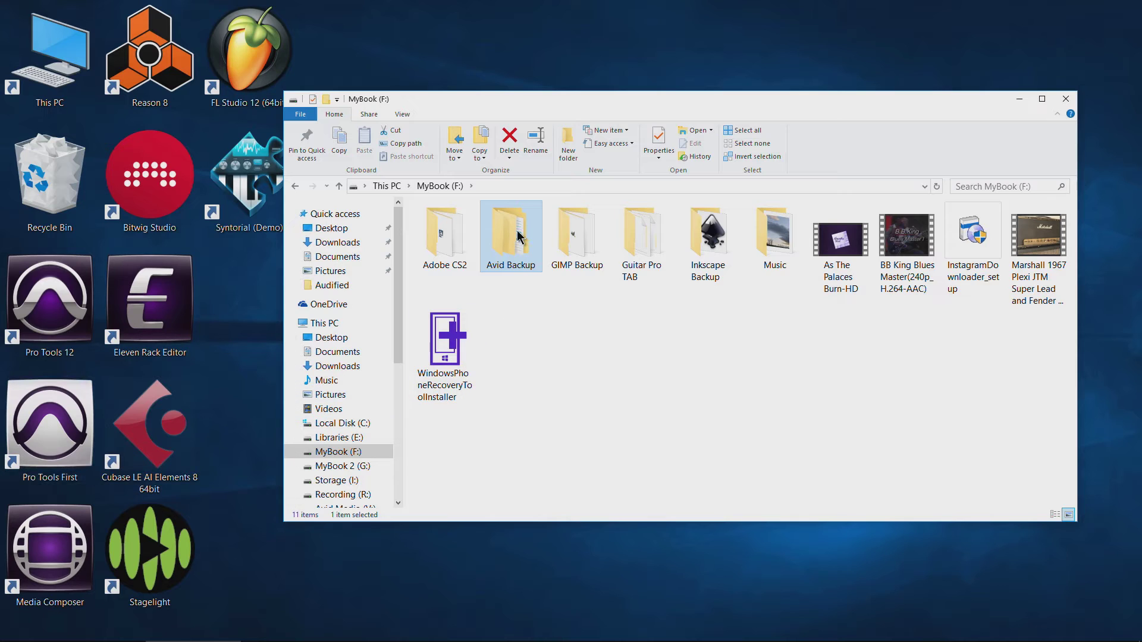
Go into Avid Backup > Media Composer and select the Media_Composer_8_6_0_Win_91973 zip.
mouse_move(516, 241)
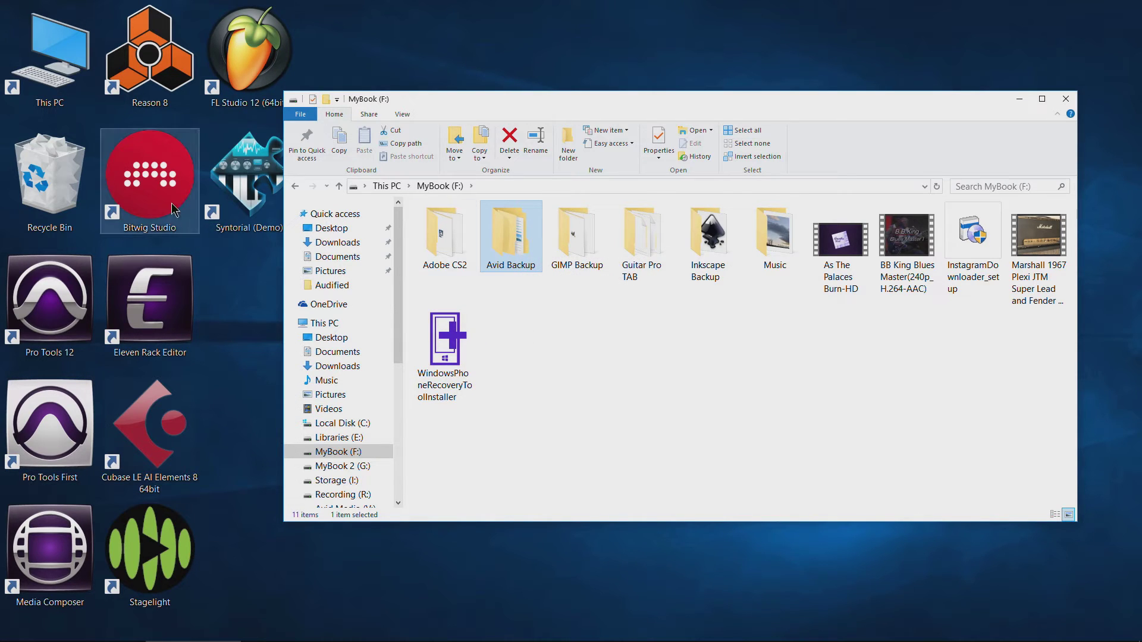
double_click(520, 241)
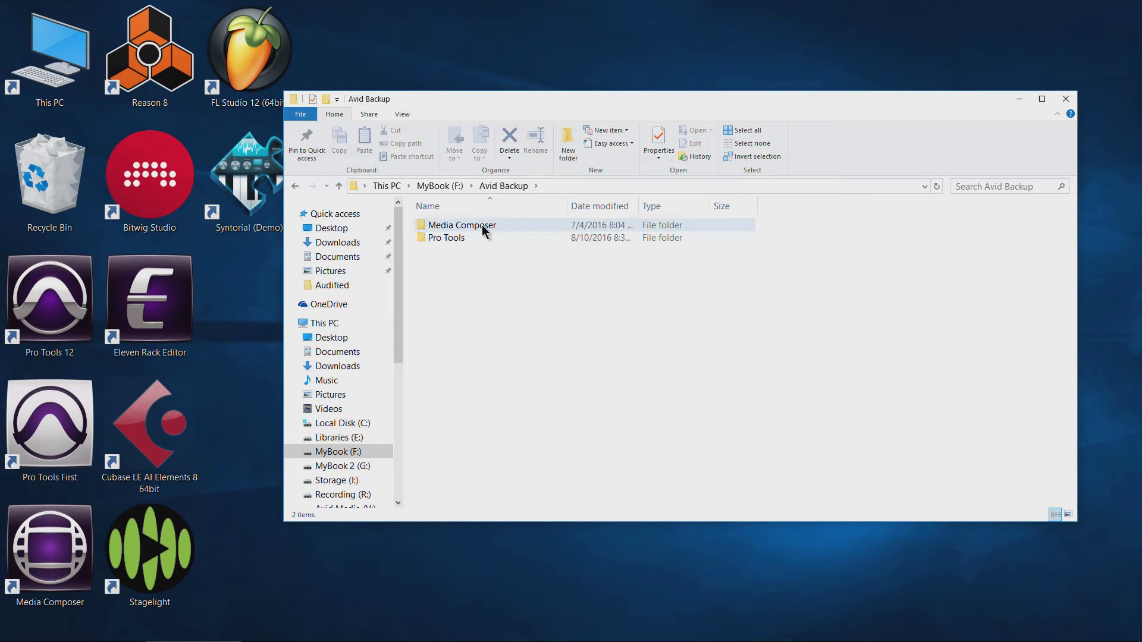
double_click(462, 225)
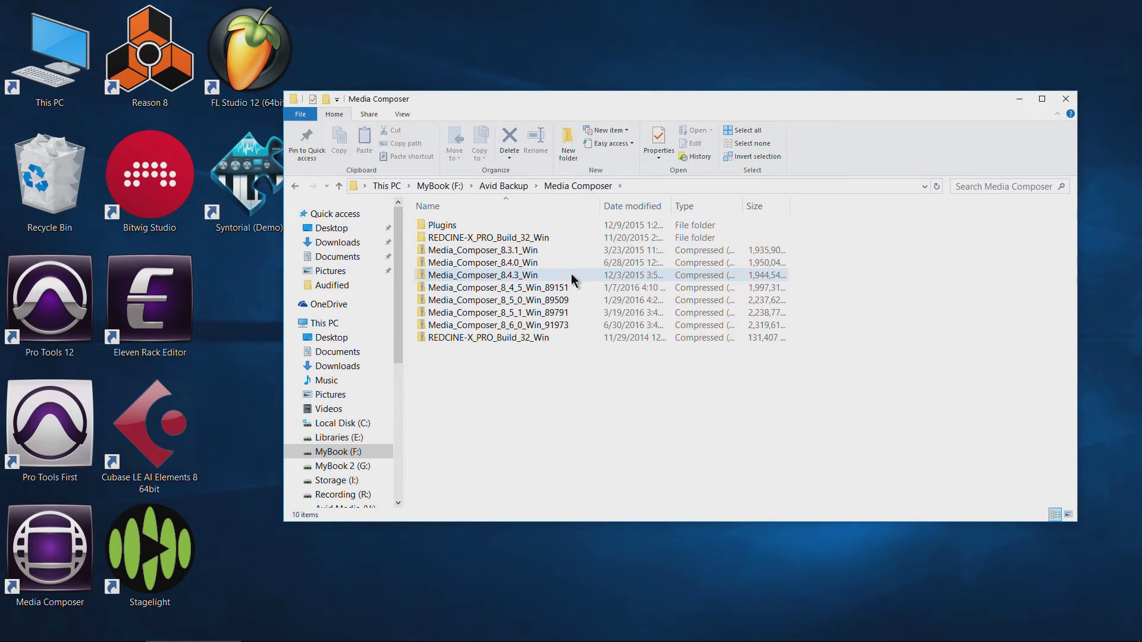
click(513, 325)
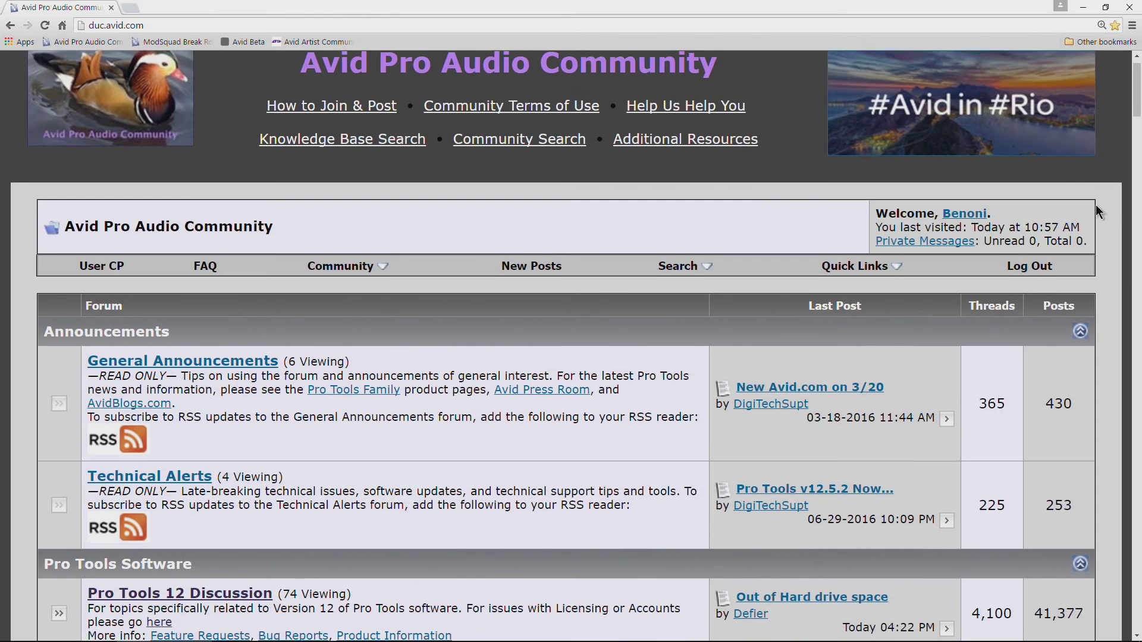
Scroll down through the Pro Tools sections of the duc.avid.com forum index.
scroll(1095, 206, down, 5)
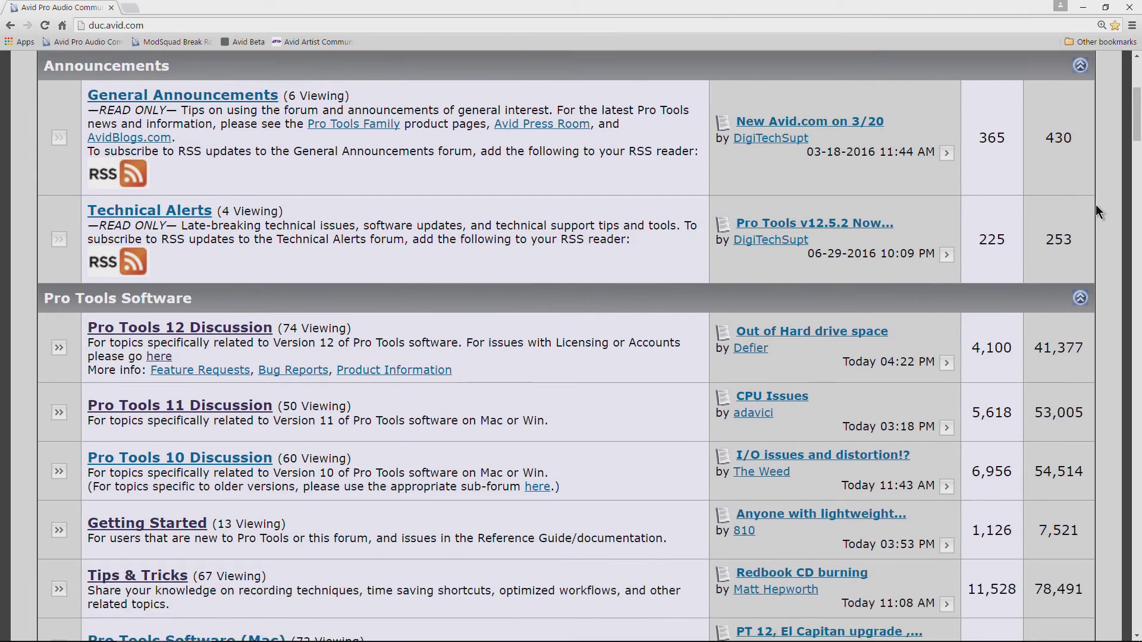
scroll(1099, 212, down, 1)
scroll(1098, 212, down, 2)
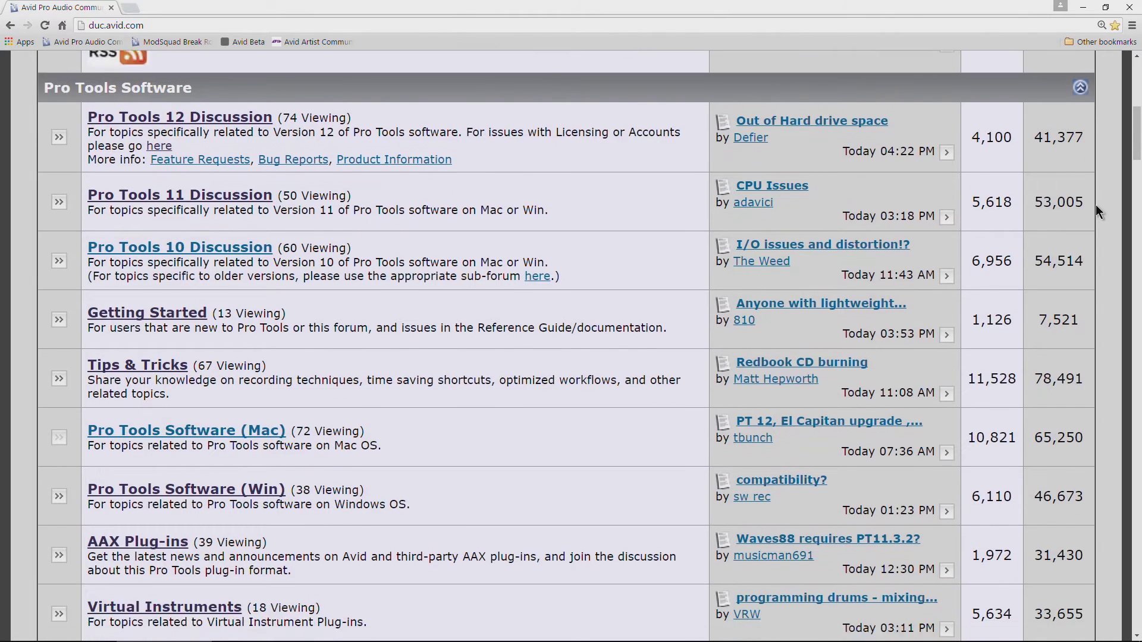
scroll(1096, 206, down, 5)
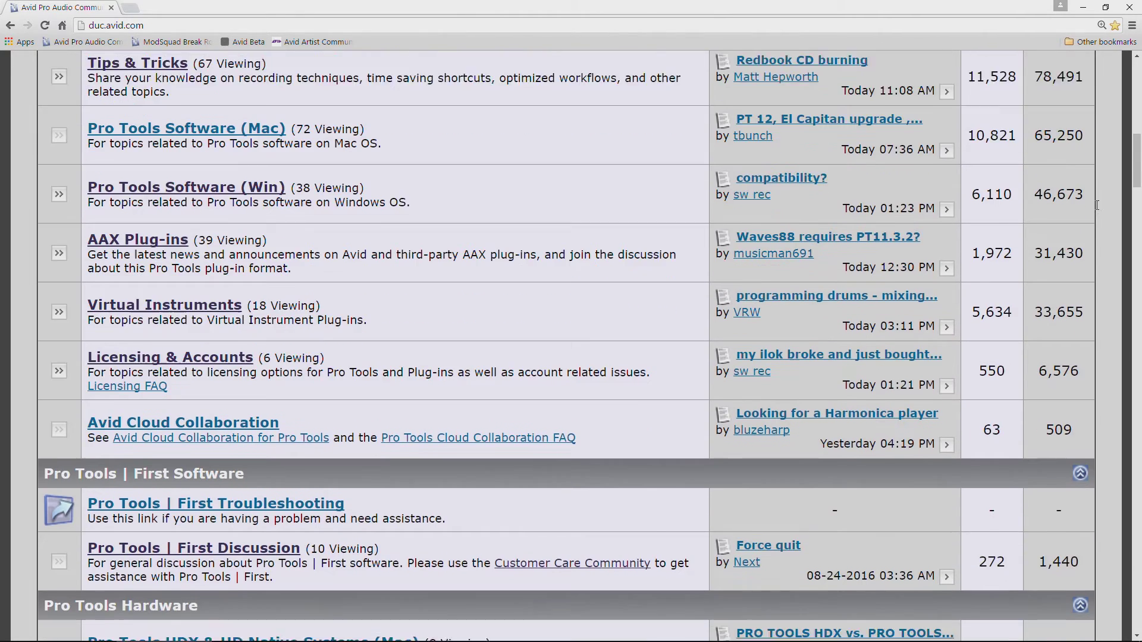
scroll(1096, 205, down, 3)
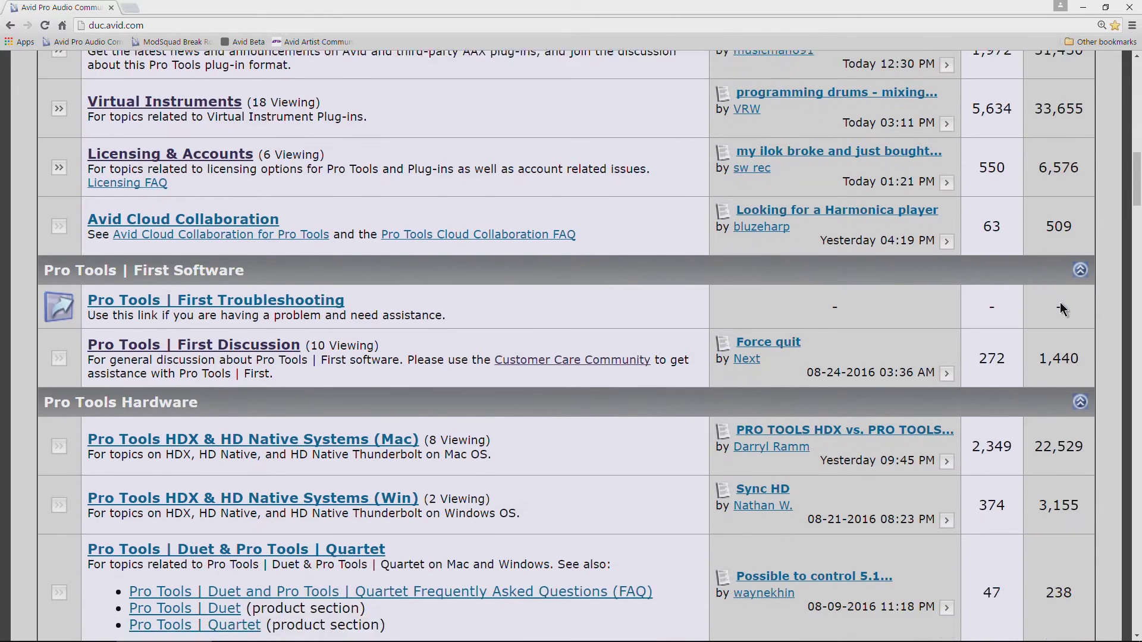
scroll(1062, 309, down, 6)
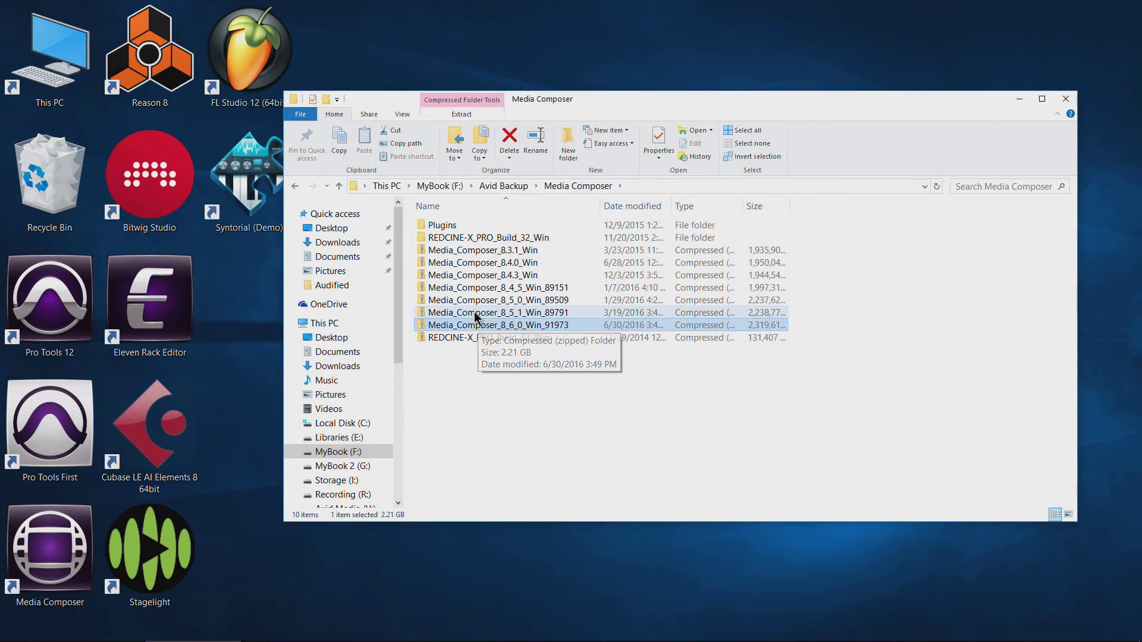
Compare Media Composer backup archives, then open Downloads in a second window and select its 8.6.0 folder.
click(479, 289)
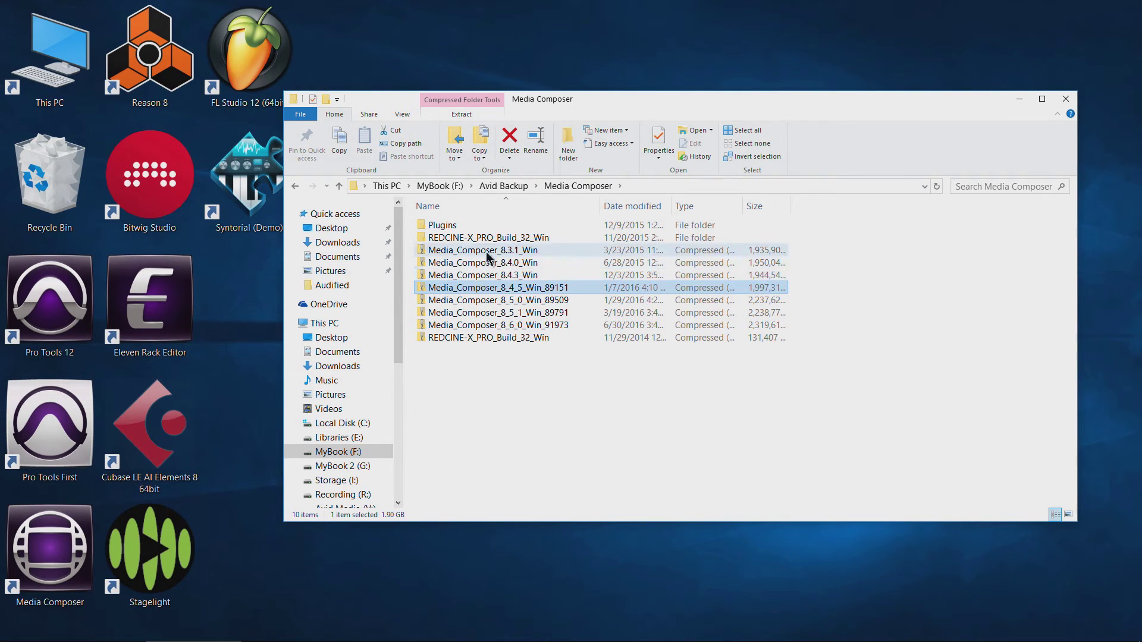
click(487, 253)
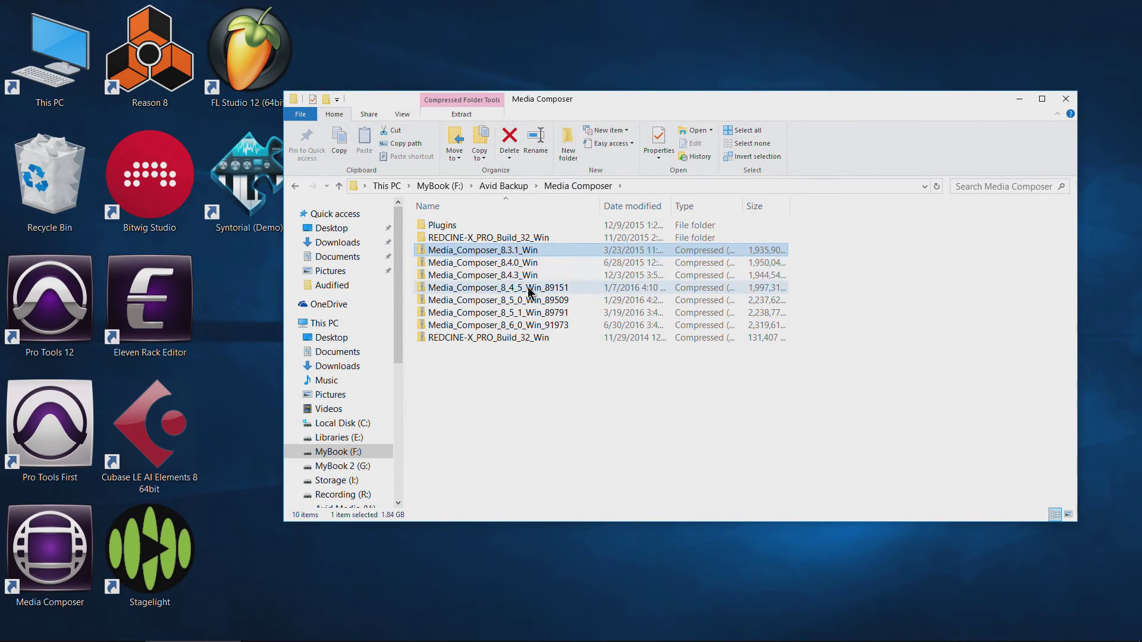
click(74, 86)
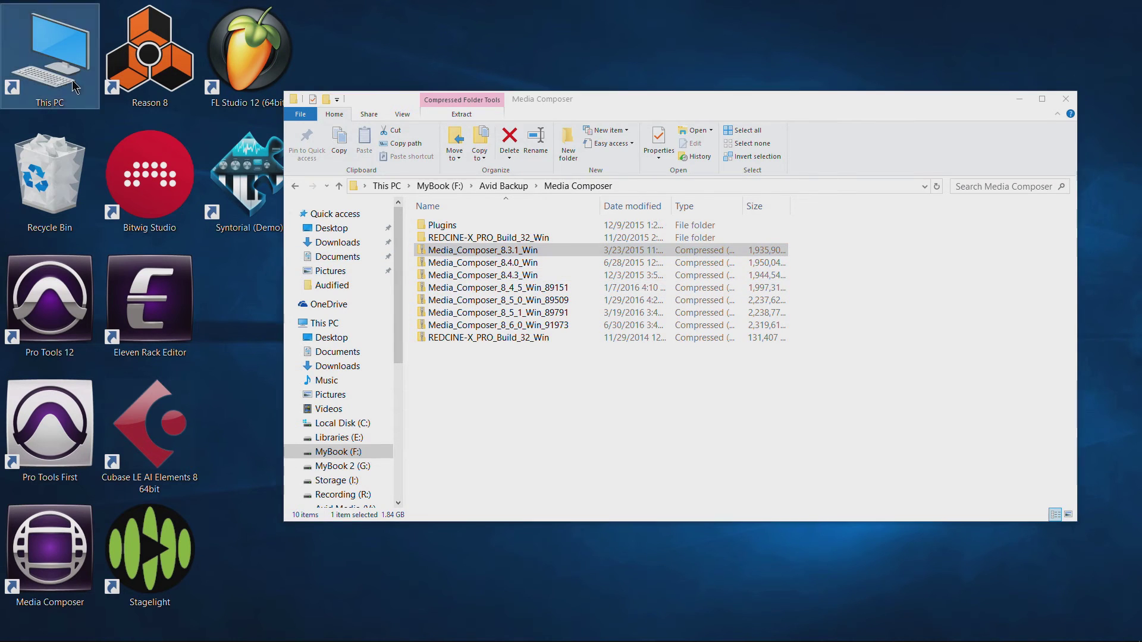
double_click(75, 86)
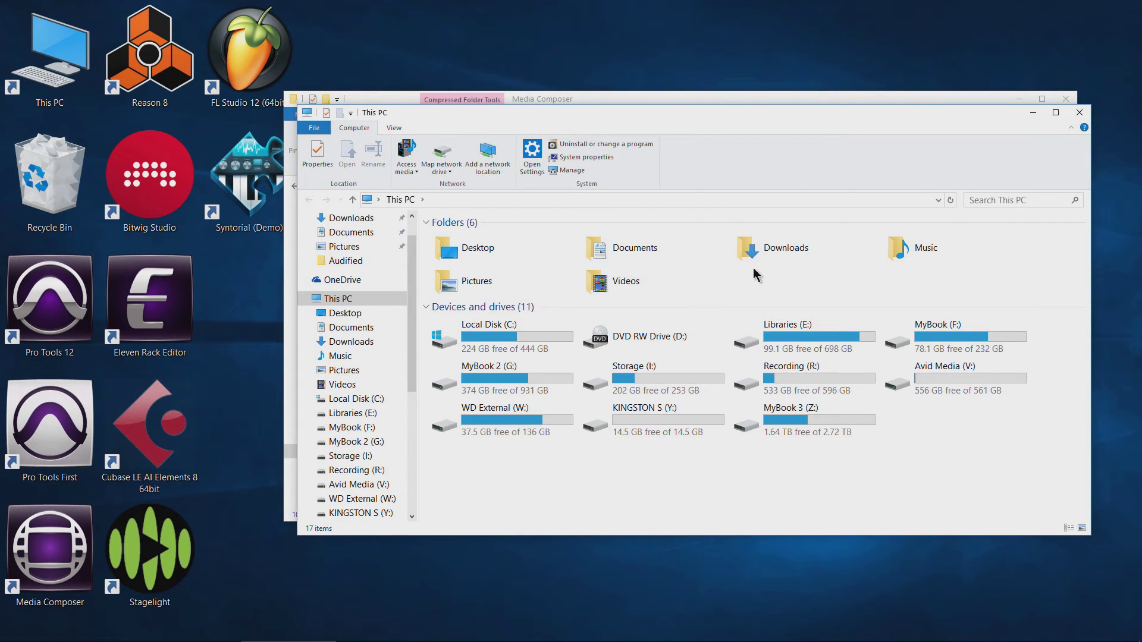
double_click(752, 257)
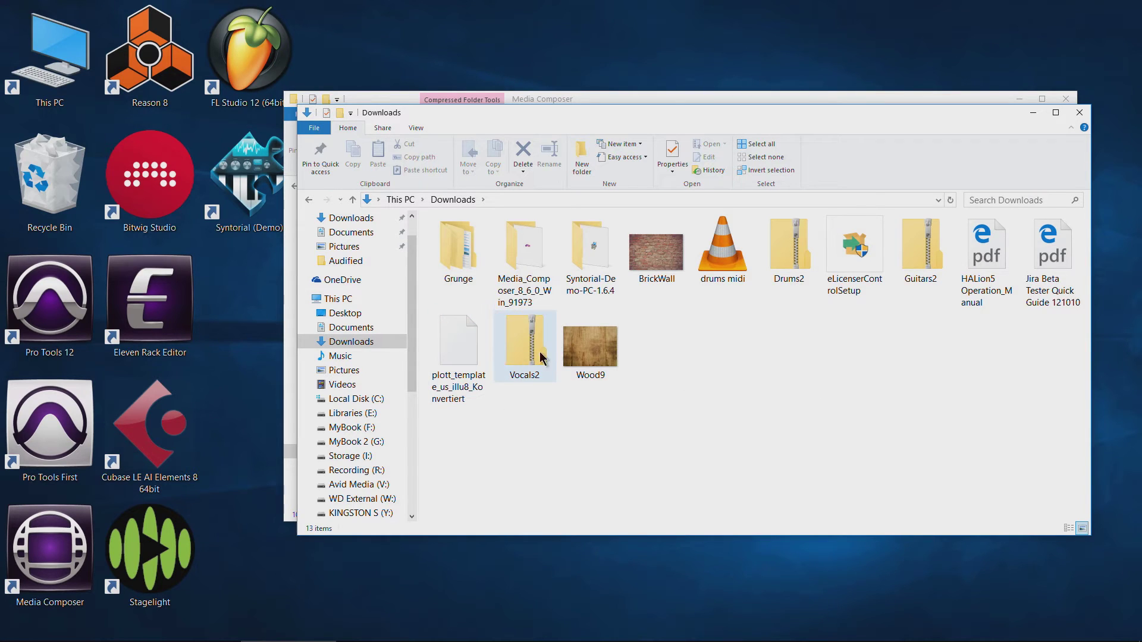
click(513, 250)
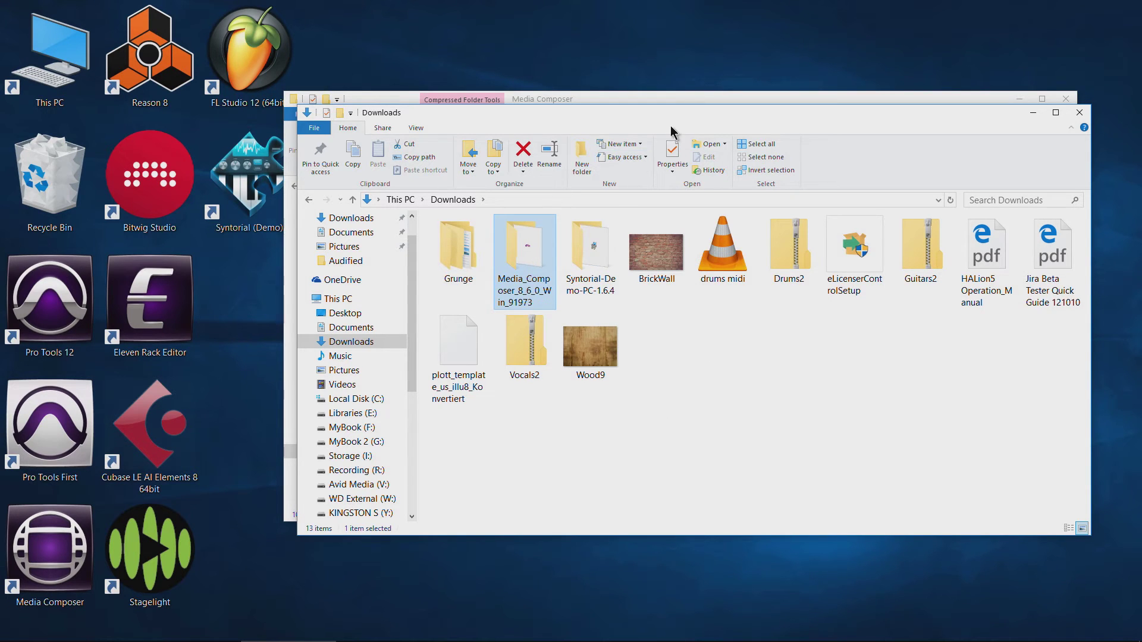
Move the Downloads window left and open Plugins in the Media Composer backup window.
drag(829, 119, 654, 157)
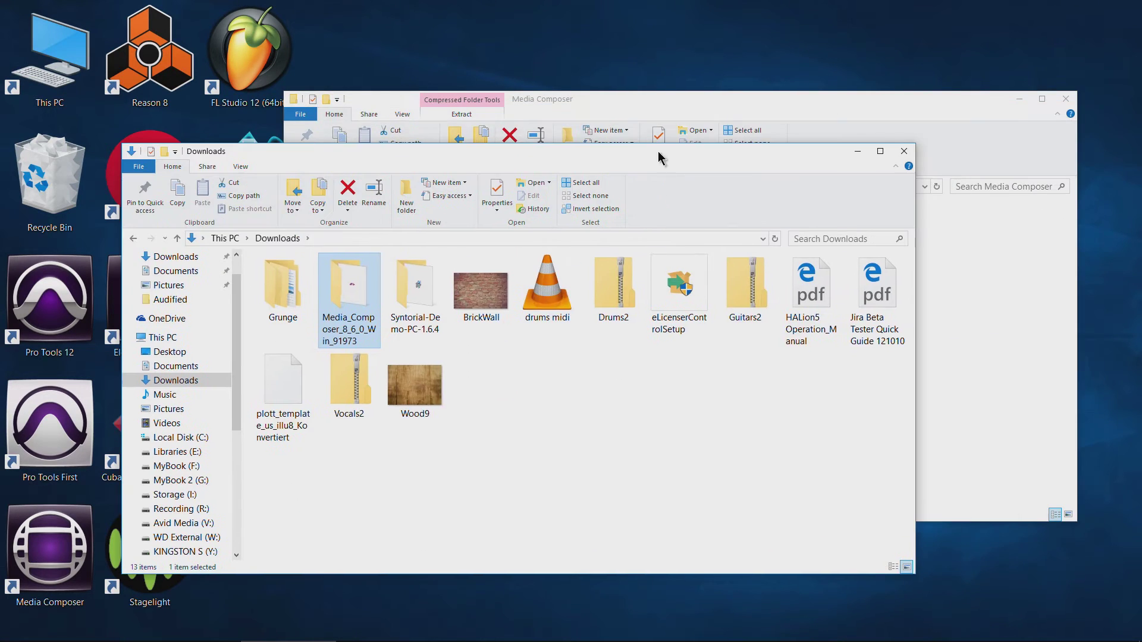
click(702, 95)
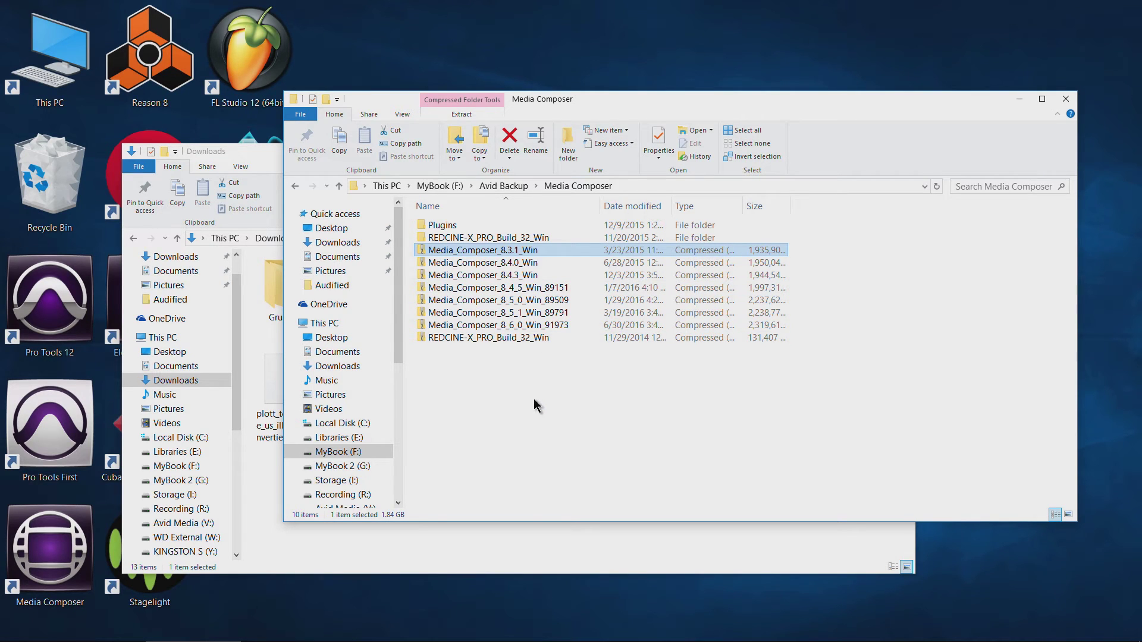
double_click(443, 228)
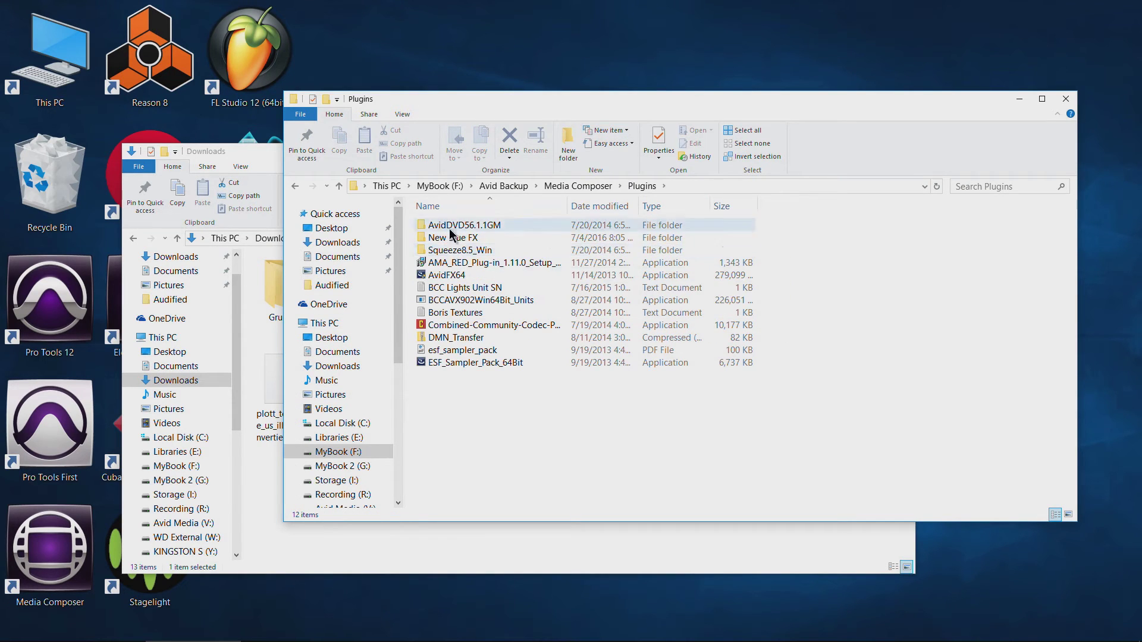
click(467, 313)
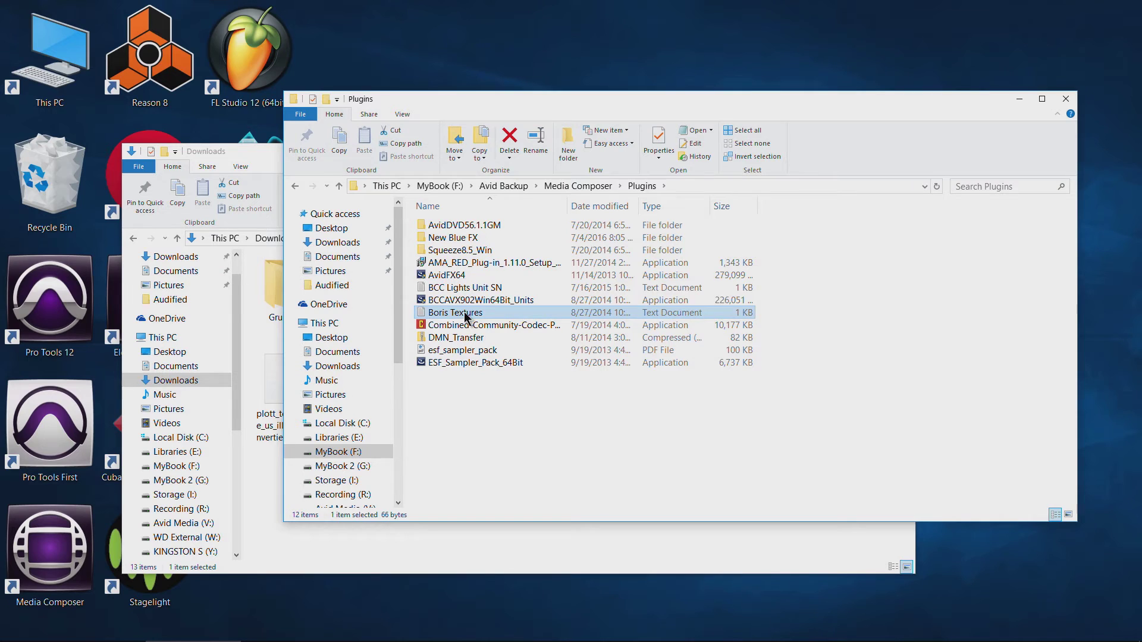
click(458, 289)
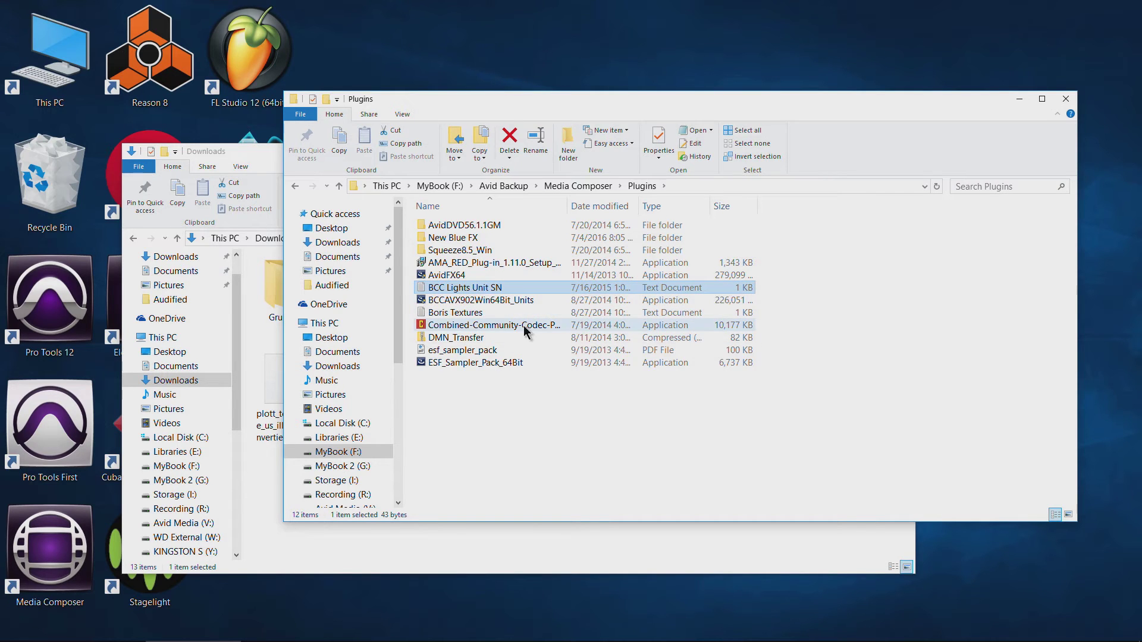
double_click(495, 238)
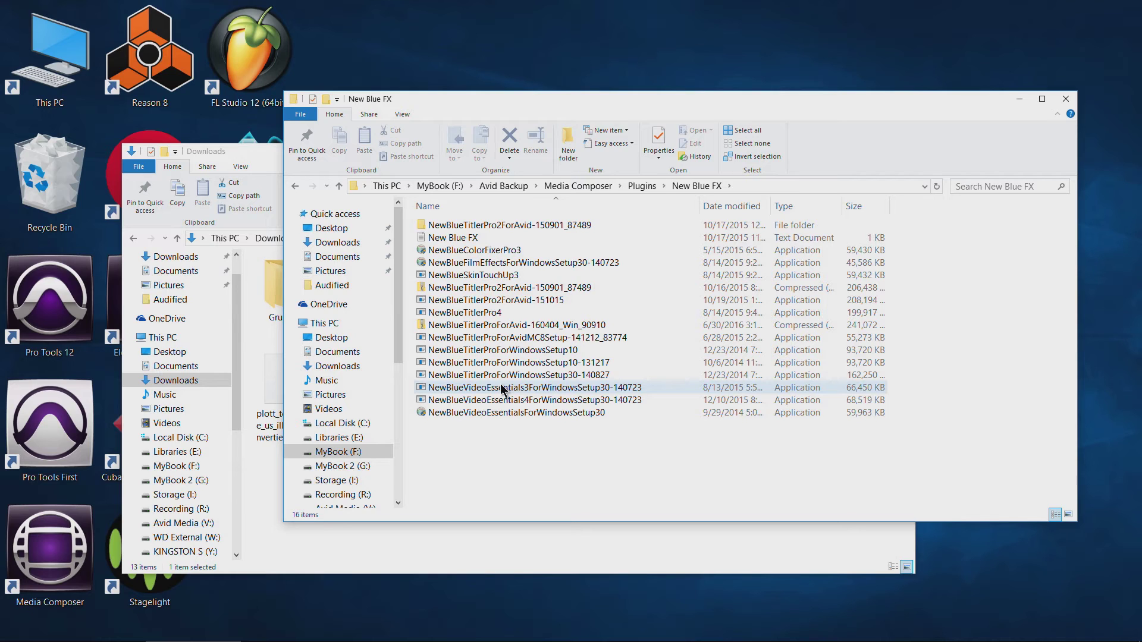
click(502, 353)
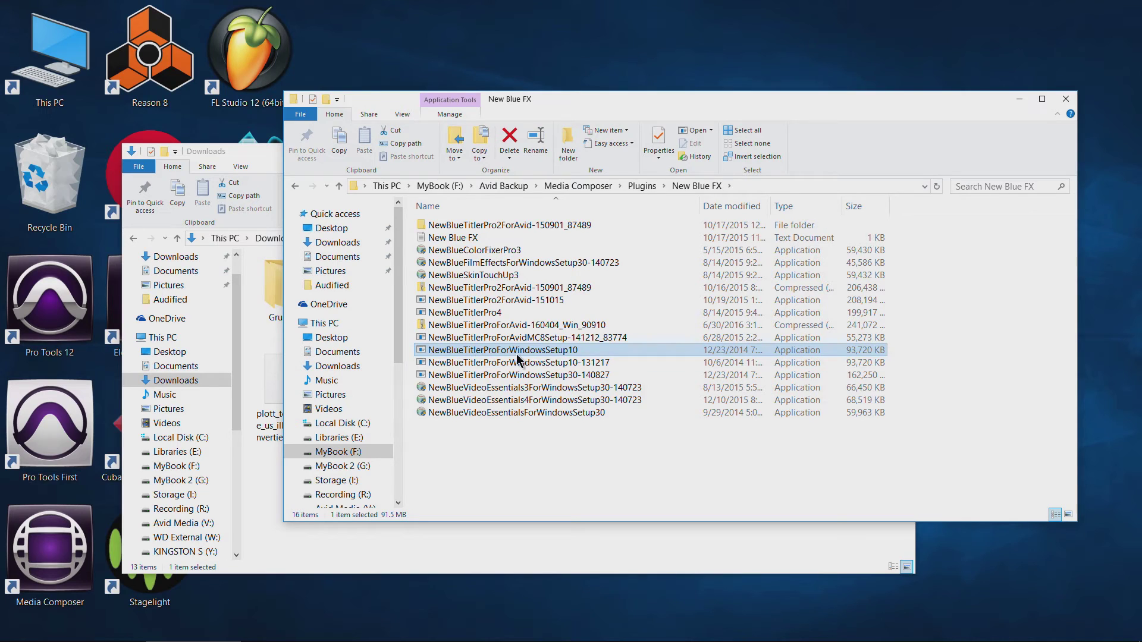
click(467, 239)
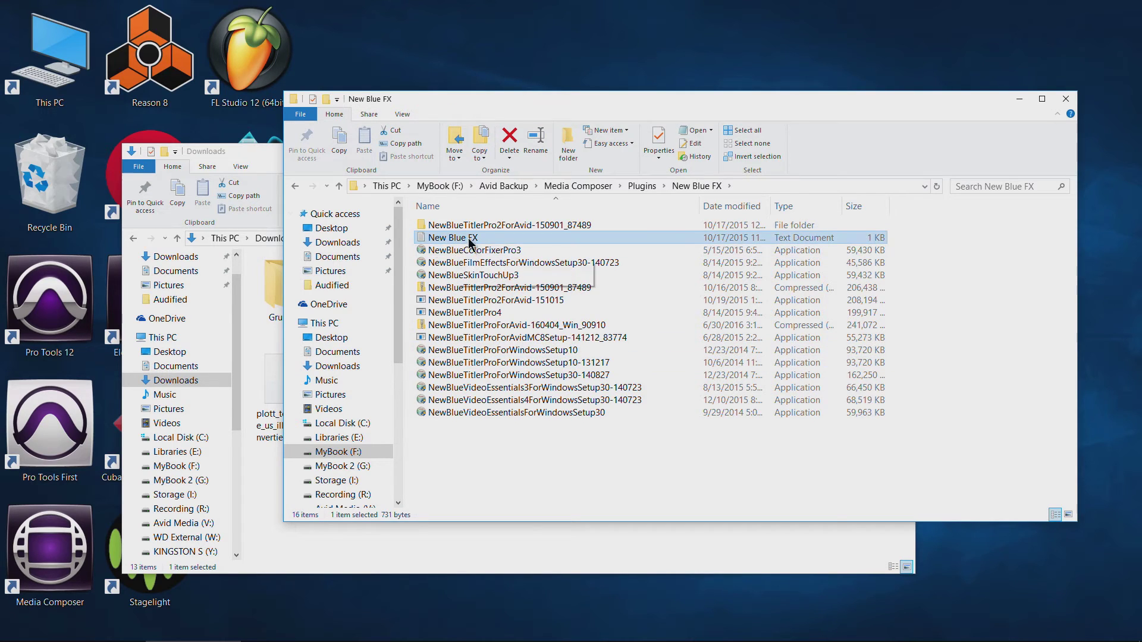
click(296, 186)
click(295, 187)
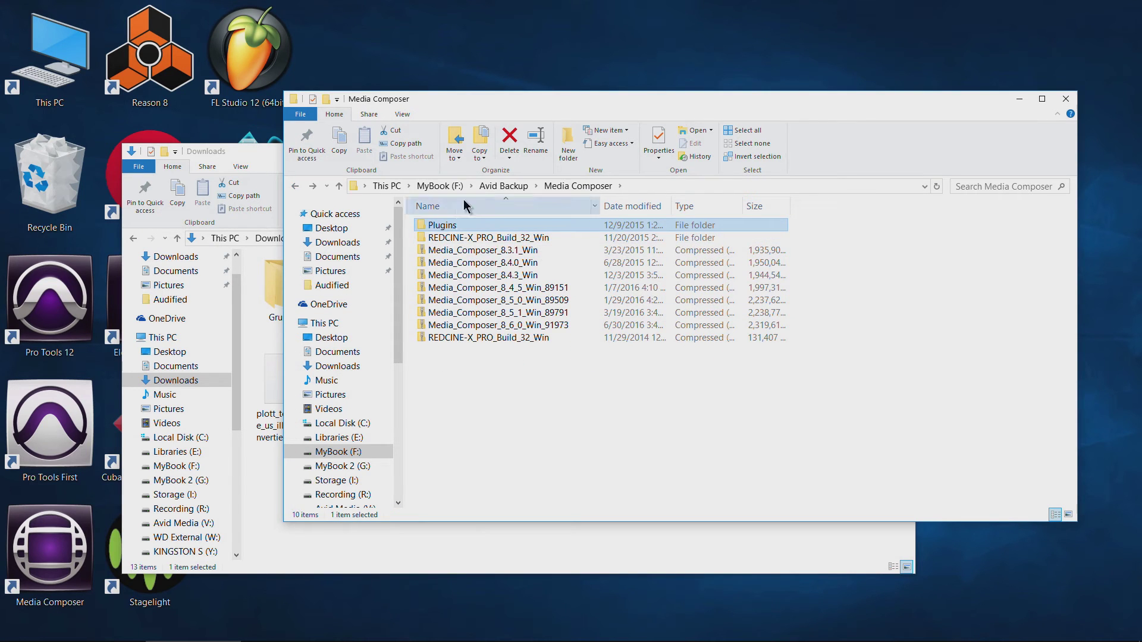
Go up to Avid Backup, open Pro Tools and select the Pro_Tools_12_5_1_Win_91553 archive.
click(504, 185)
click(451, 238)
double_click(451, 238)
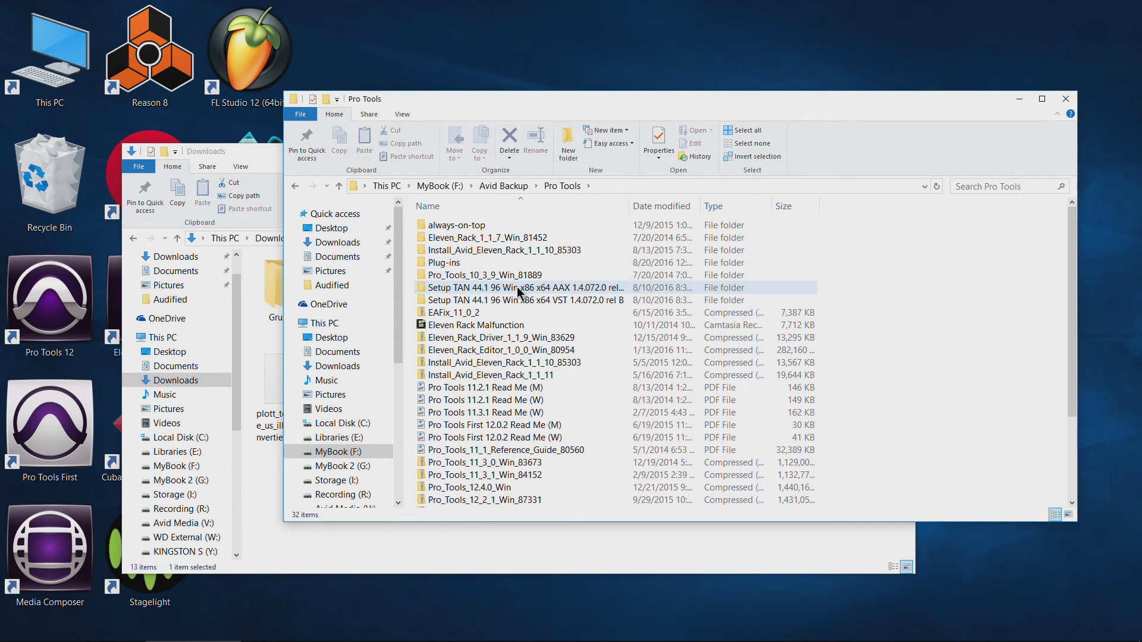
scroll(562, 327, down, 3)
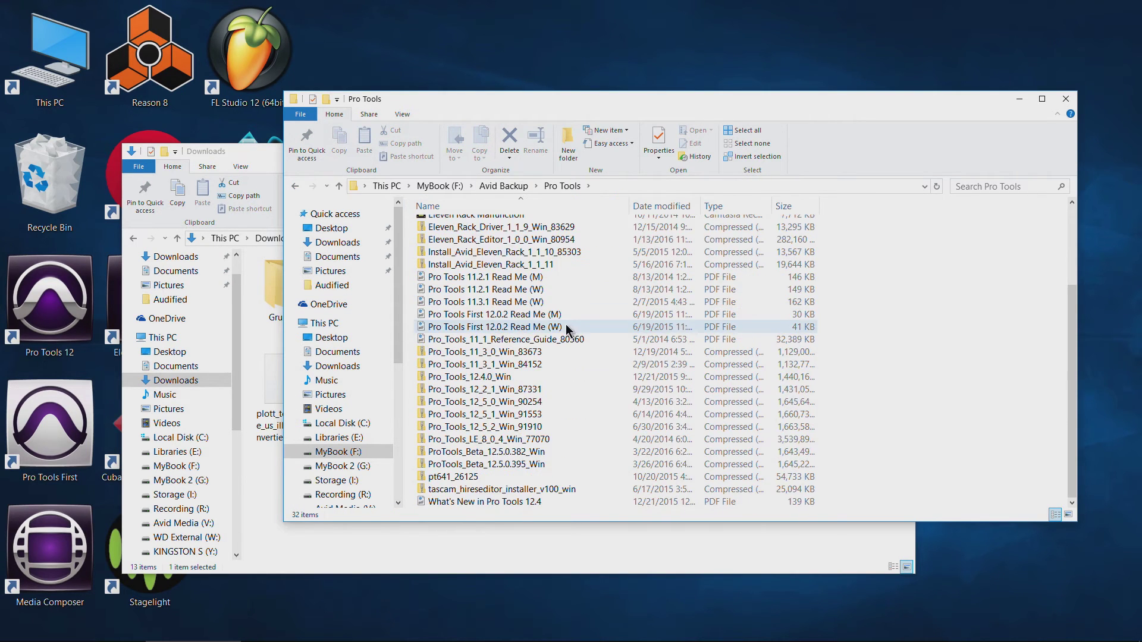
click(518, 415)
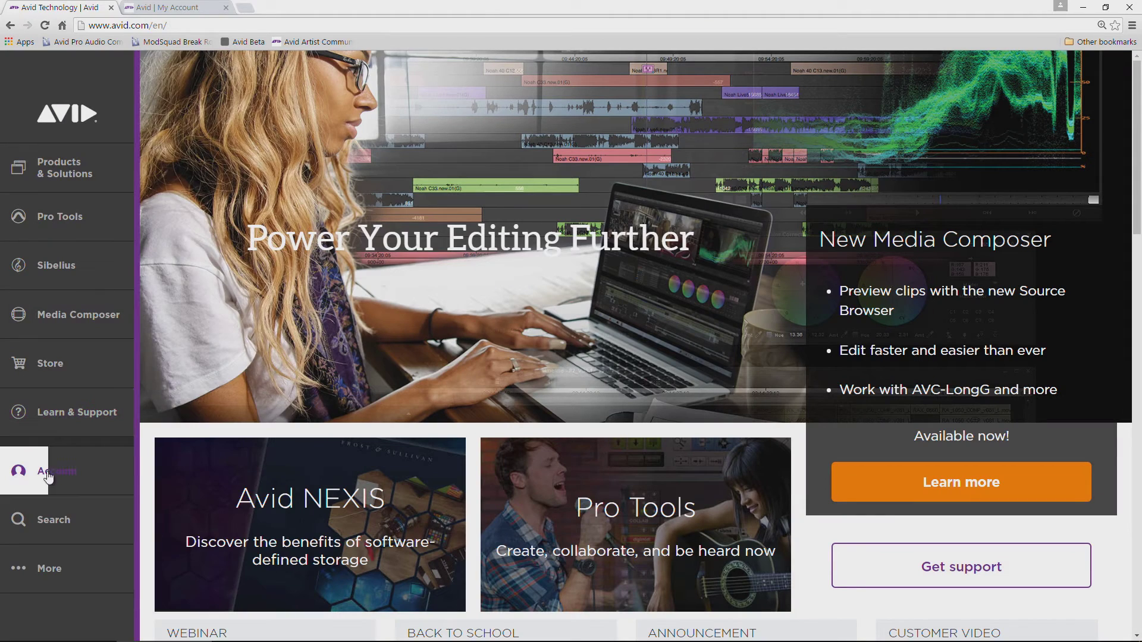
click(48, 471)
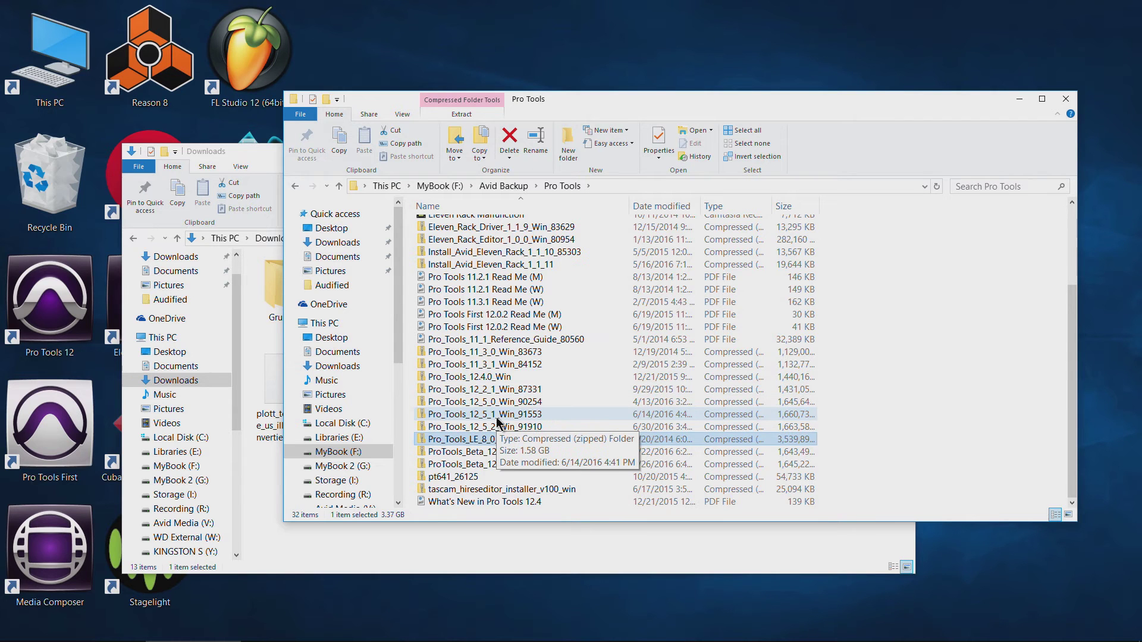
Scroll up past the Install_Avid_Eleven_Rack_1_1_10_85303 archive and open the Plug-ins folder.
scroll(496, 416, up, 2)
click(489, 323)
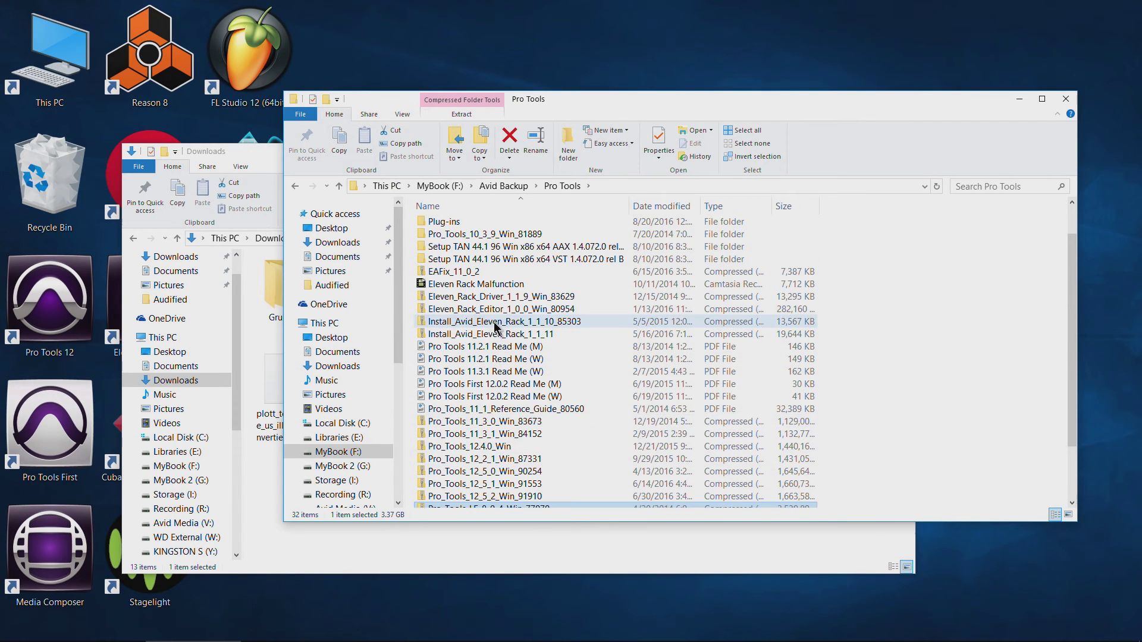
scroll(518, 364, up, 1)
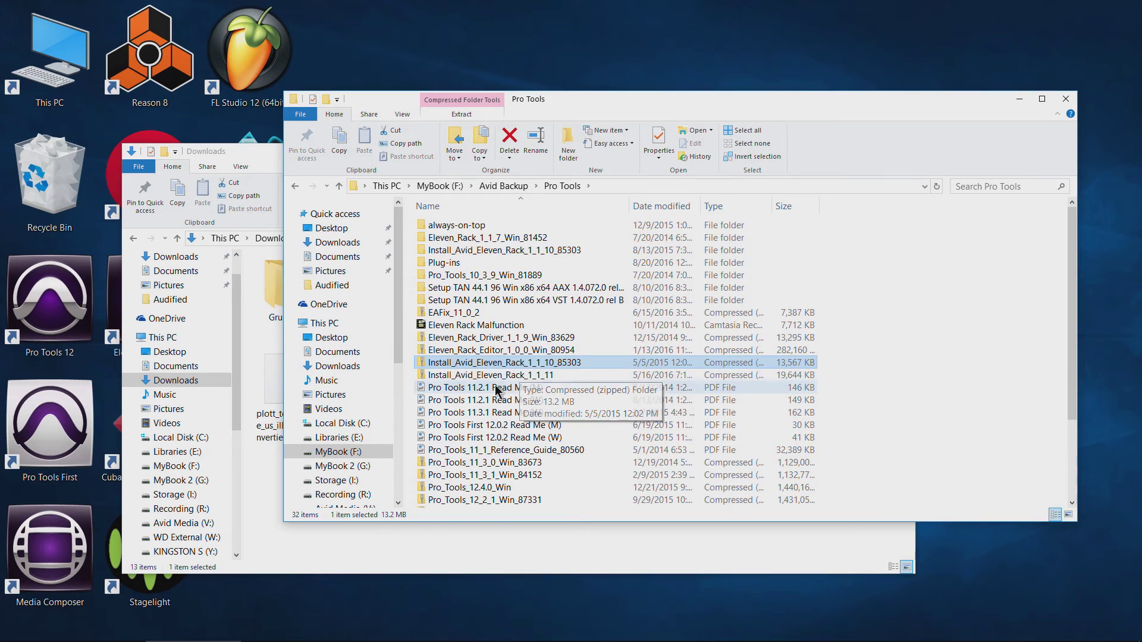
click(456, 264)
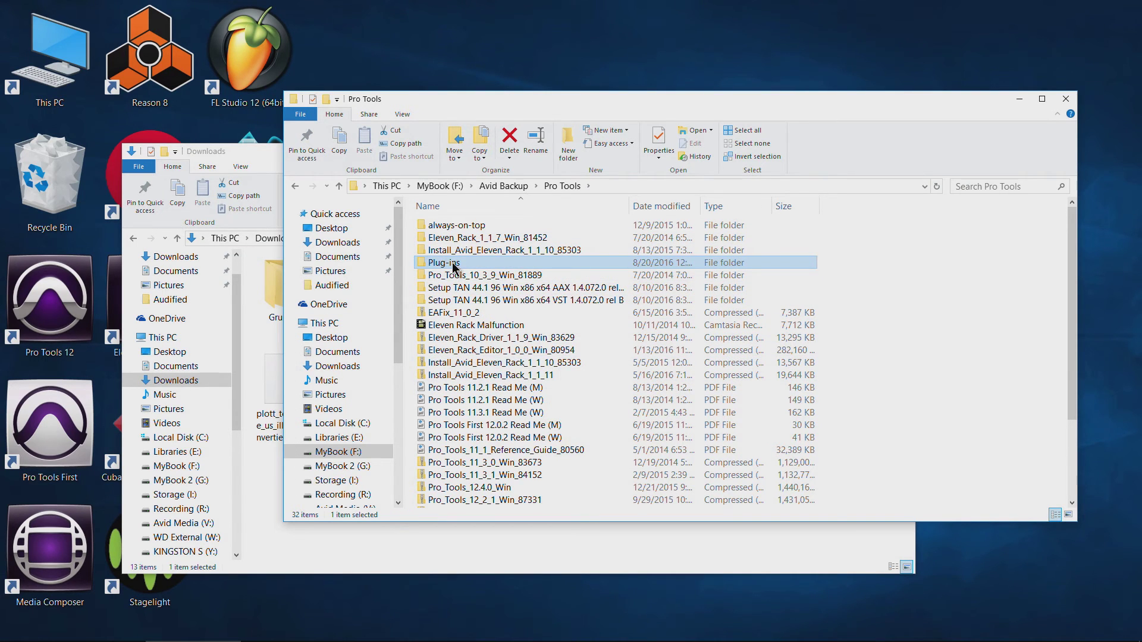
double_click(453, 264)
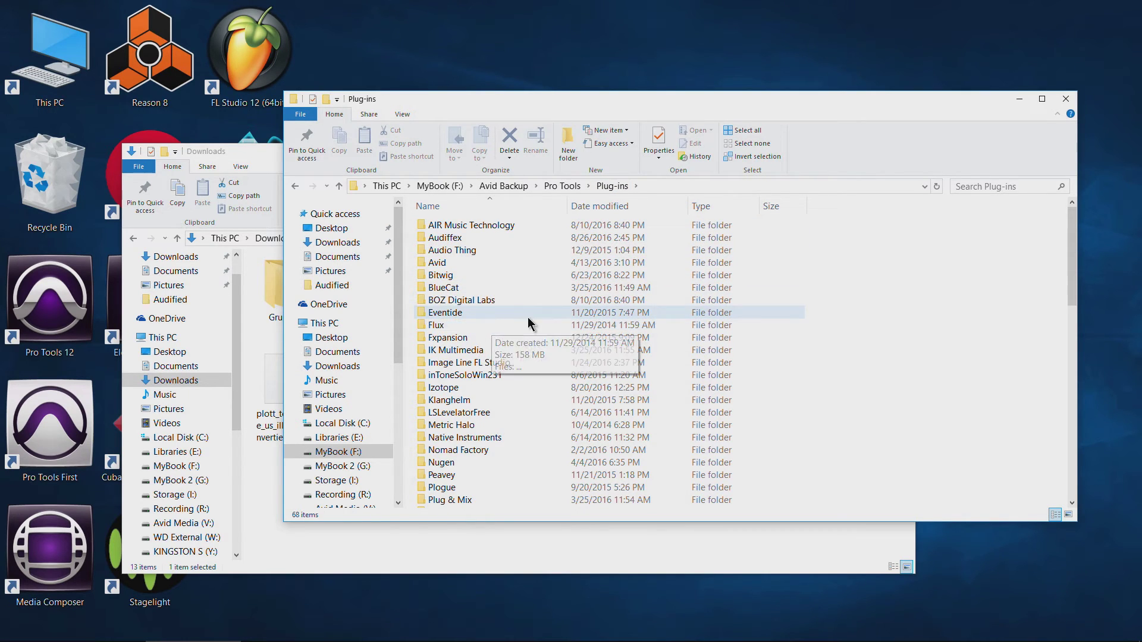
Browse the Plug-ins list, selecting the Bitwig Studio 1.3.5 and 1.3.6 installers.
scroll(476, 283, down, 15)
scroll(510, 402, up, 15)
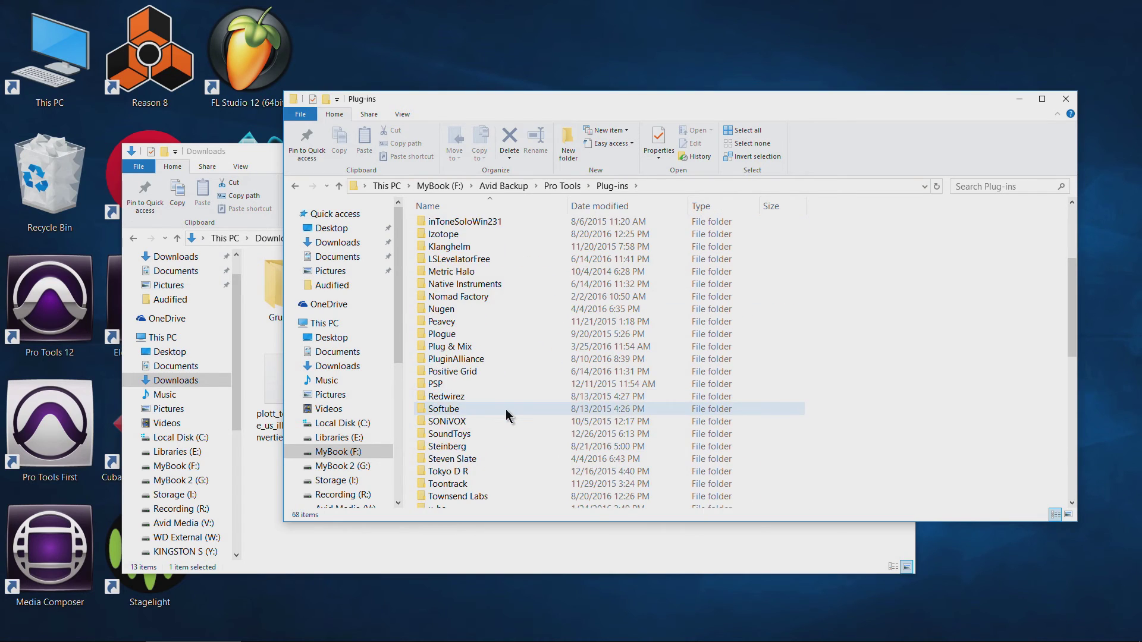
scroll(538, 381, down, 14)
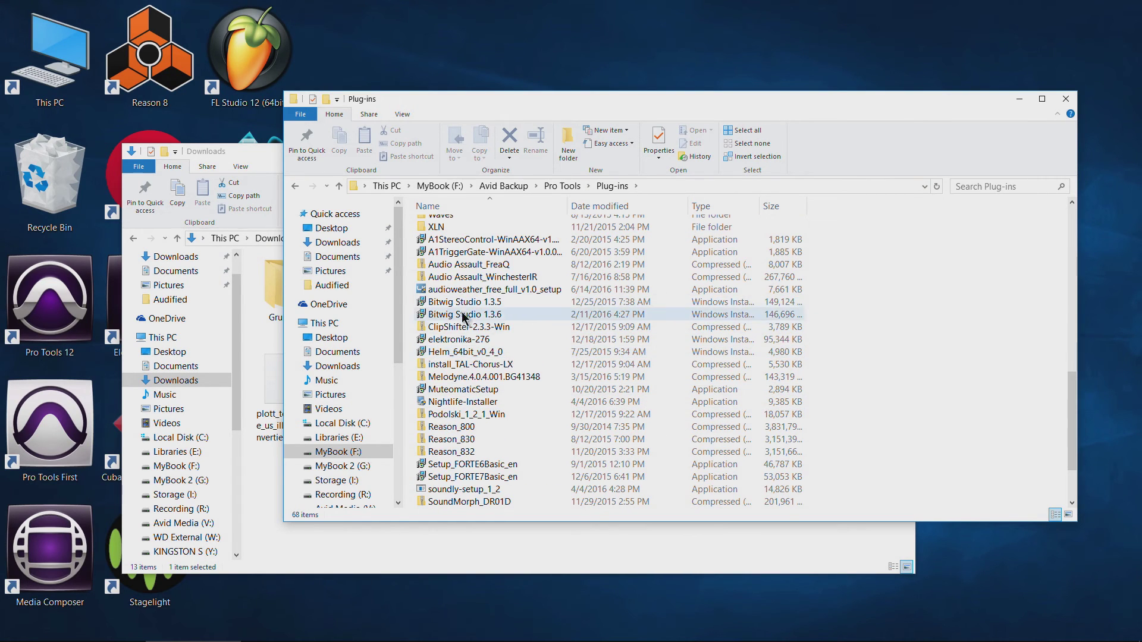
click(464, 301)
click(464, 314)
scroll(555, 376, down, 2)
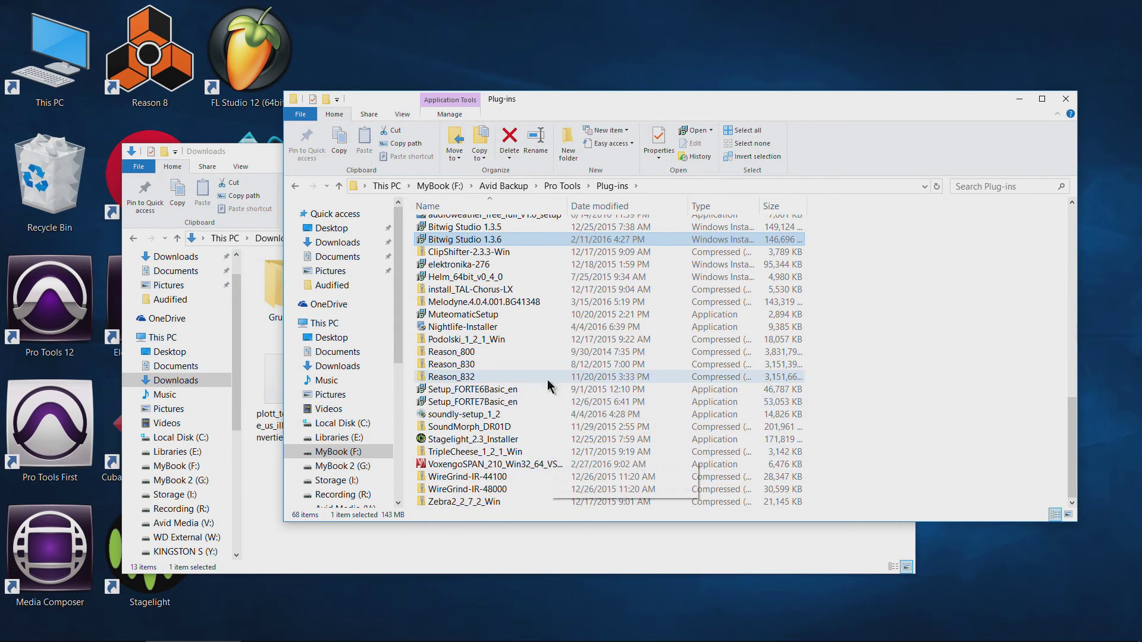
scroll(550, 387, up, 9)
scroll(531, 413, up, 6)
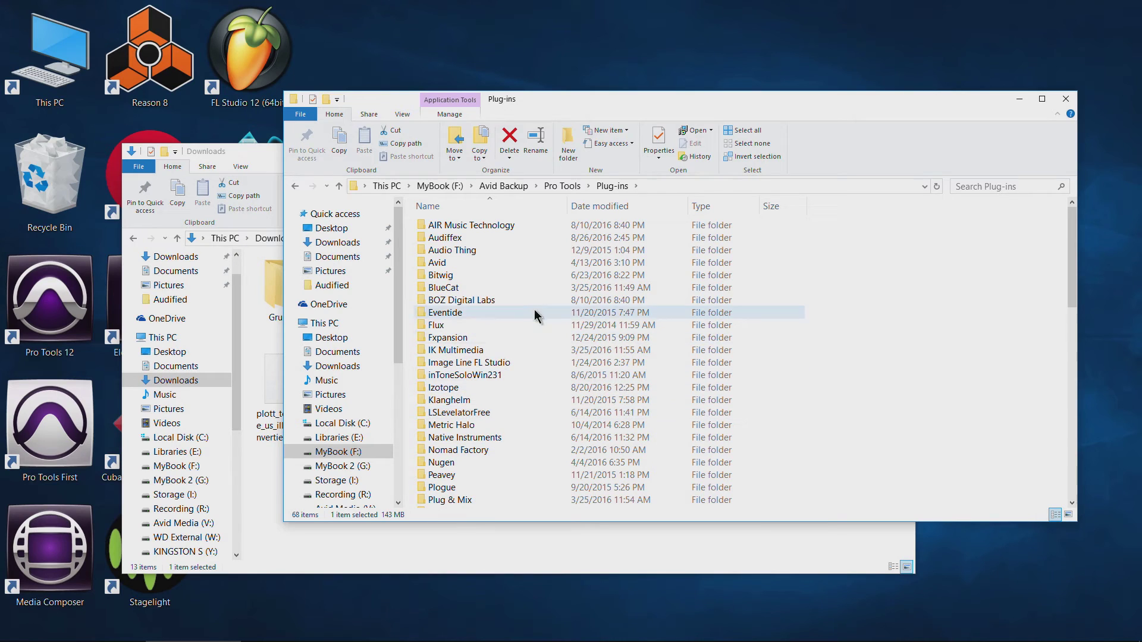
Open the Avid plug-ins folder and scroll through its installer archives.
double_click(495, 264)
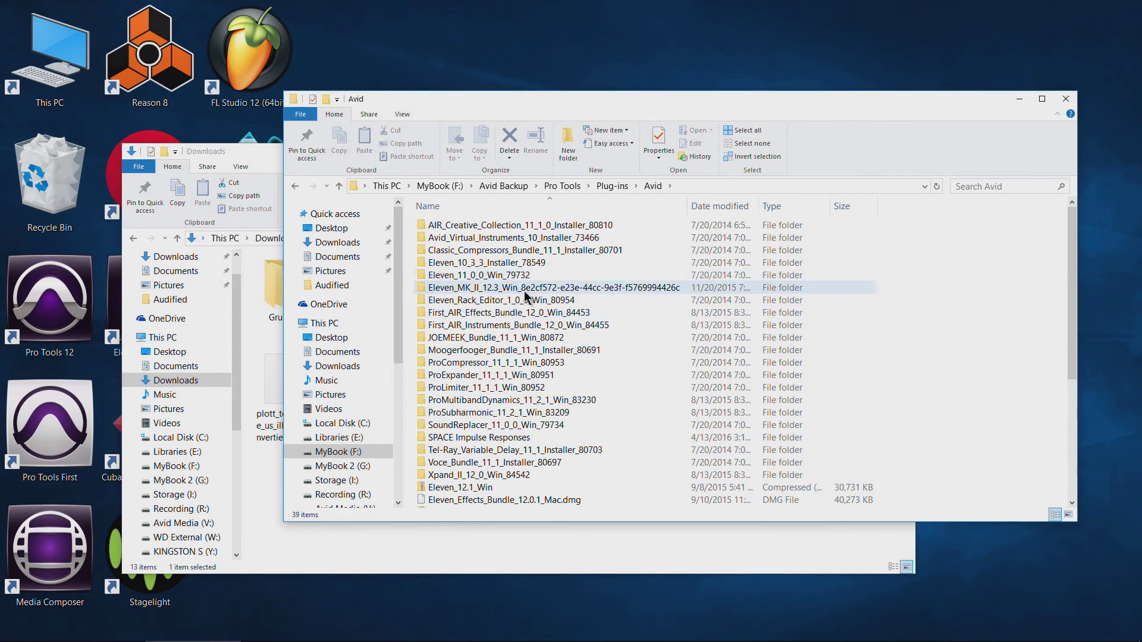
scroll(531, 266, down, 5)
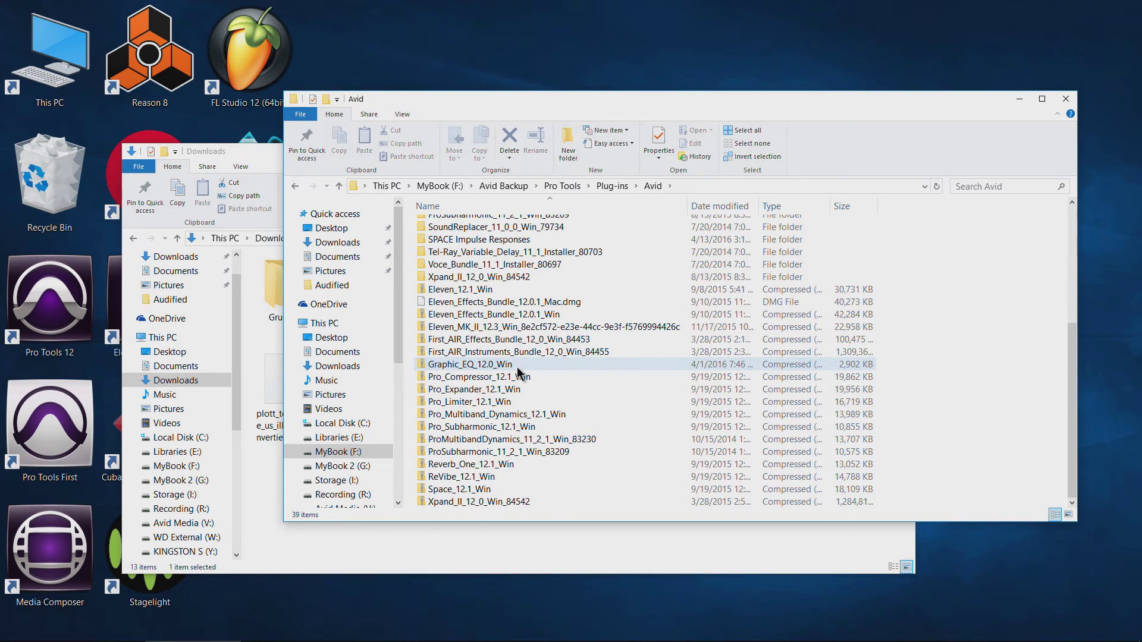
click(13, 630)
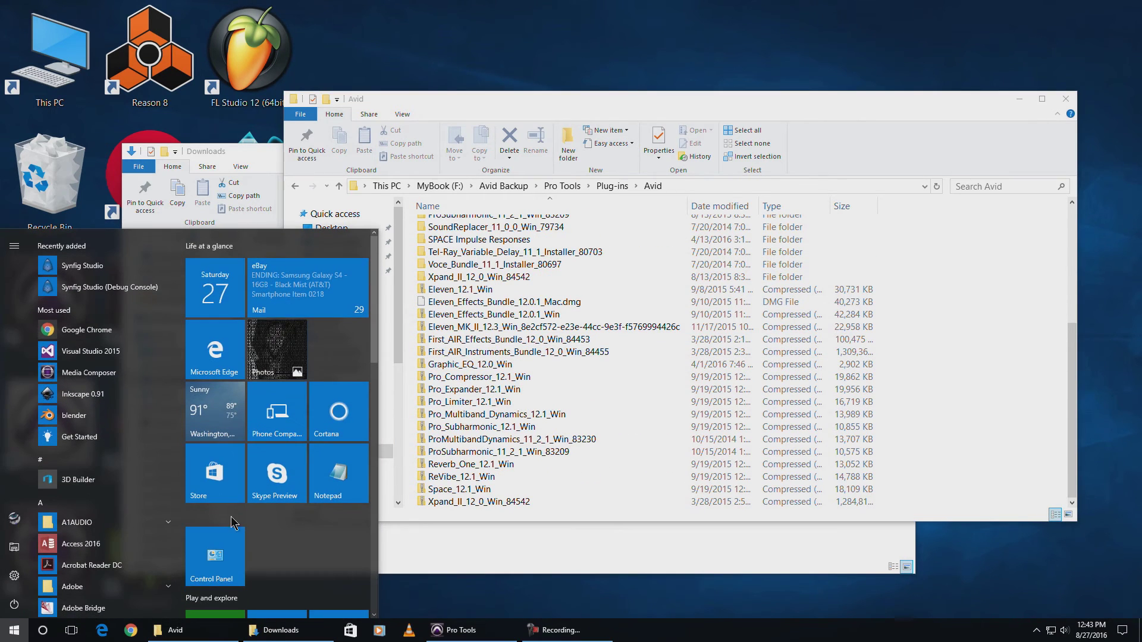
Review the 357 installed programs in Control Panel's Programs and Features, then close it.
click(226, 544)
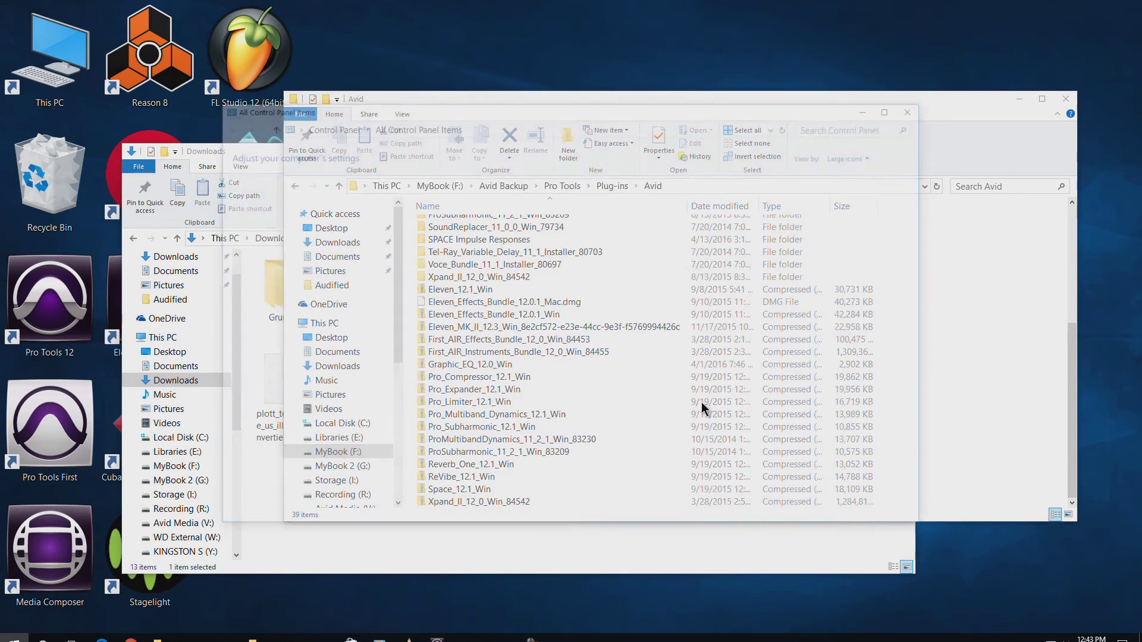
click(457, 439)
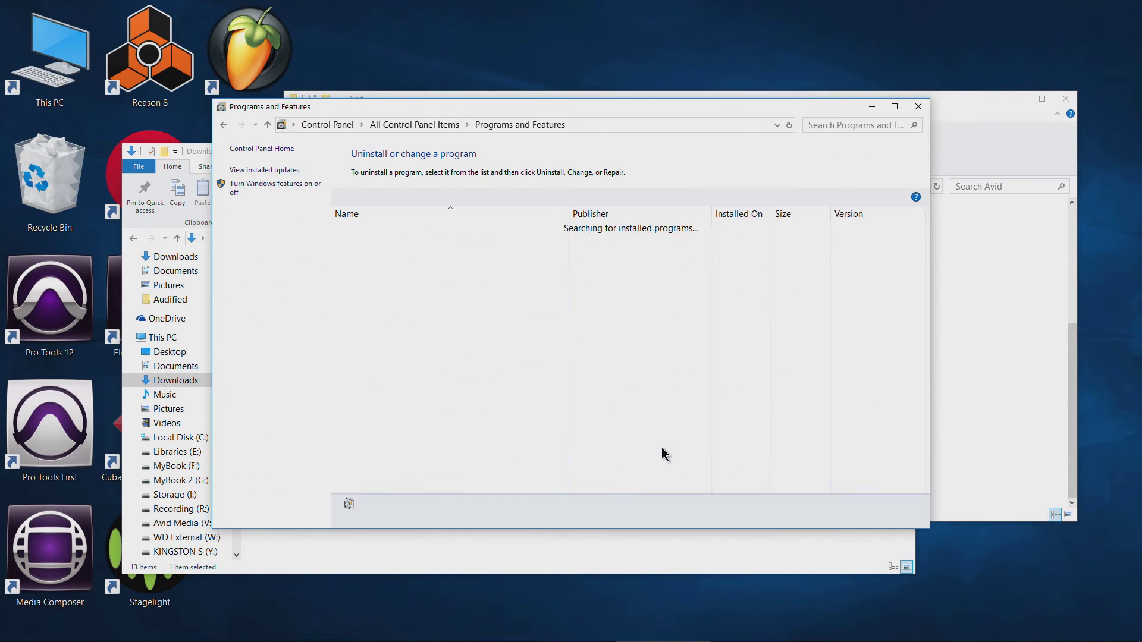
scroll(512, 328, down, 1)
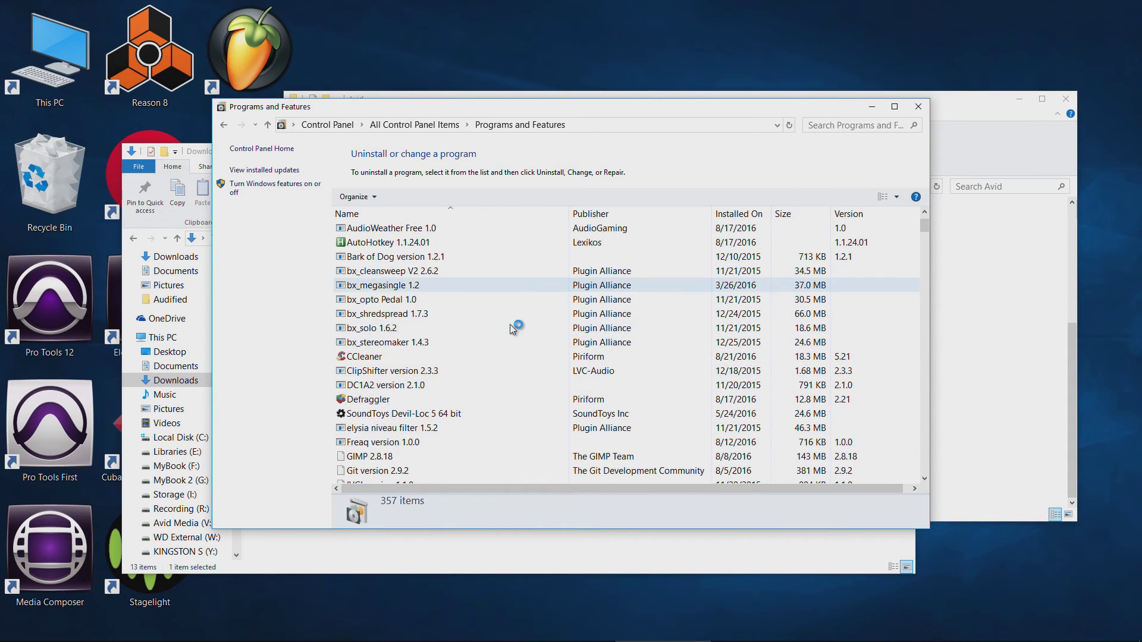
click(919, 106)
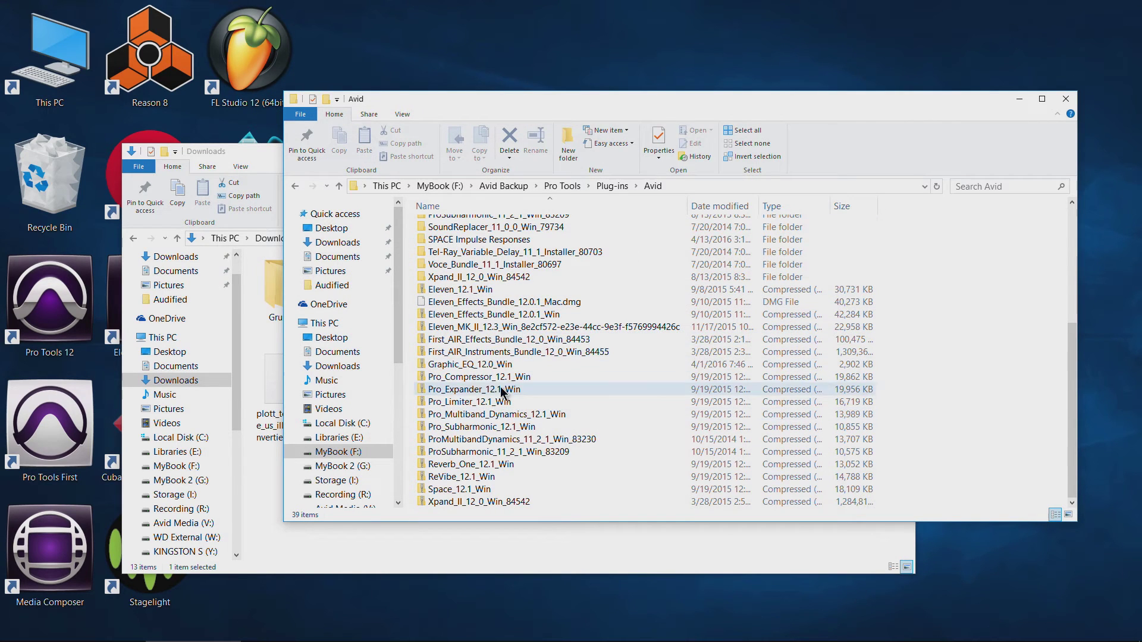
Select the Pro_Subharmonic_12.1_Win archive, then close the Downloads window.
click(507, 427)
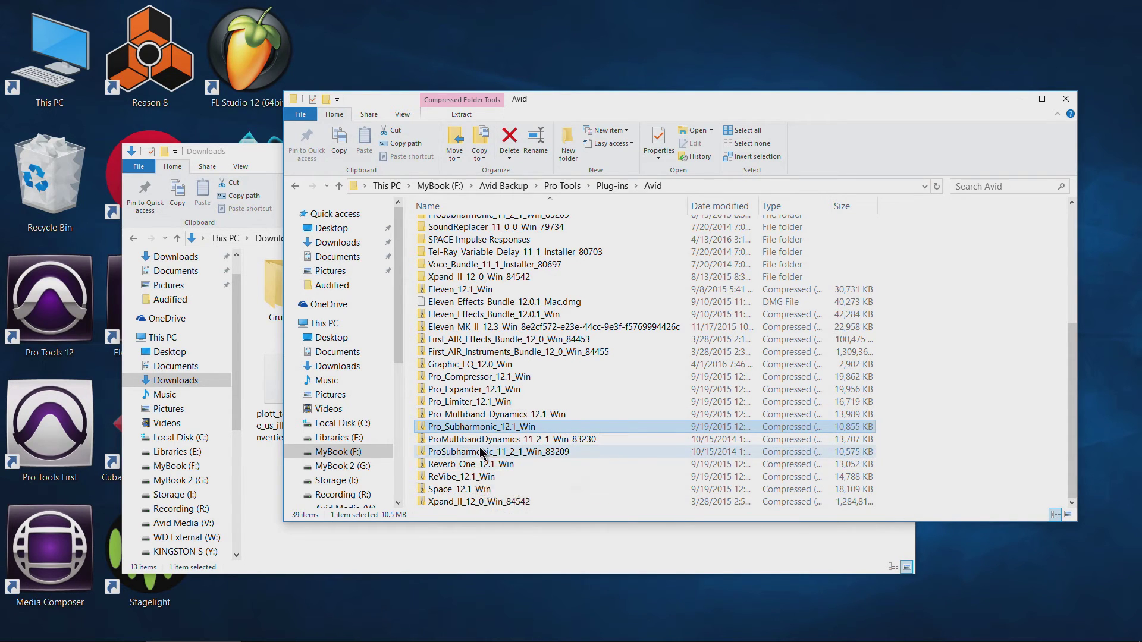
click(268, 182)
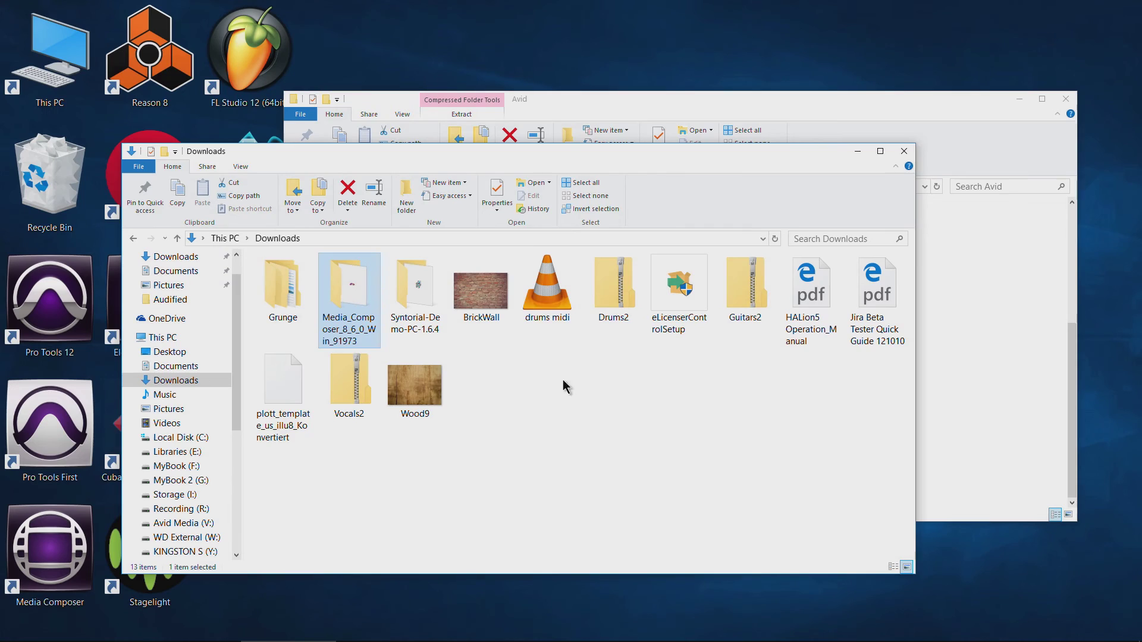
click(904, 151)
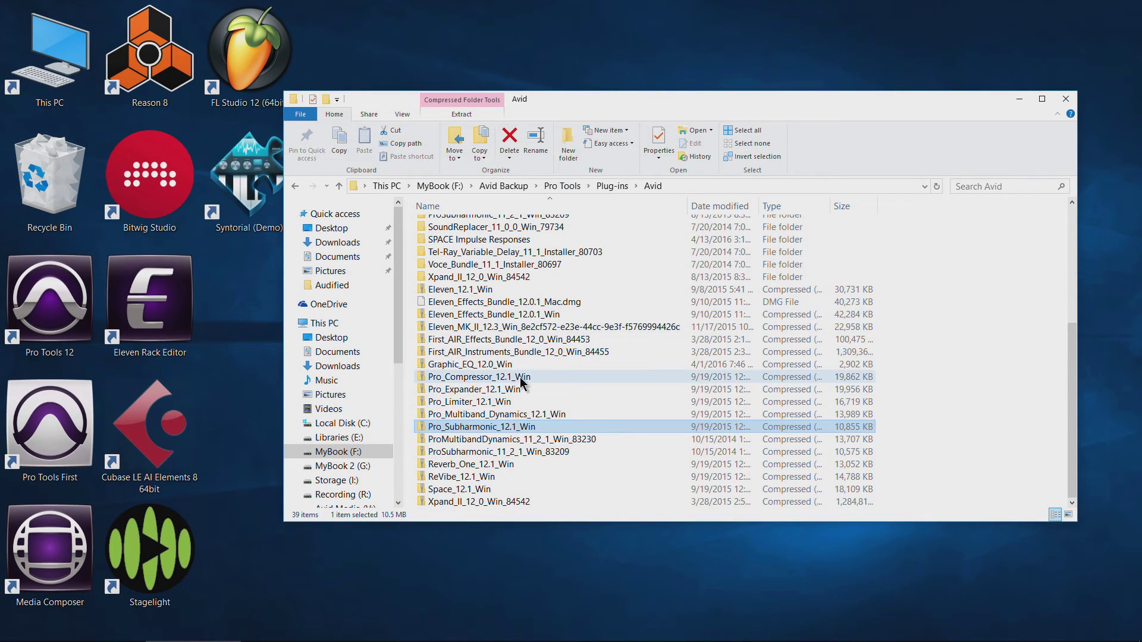
Briefly open and close a This PC window, then go back up to Plug-ins.
scroll(522, 384, up, 3)
scroll(521, 384, down, 3)
double_click(50, 60)
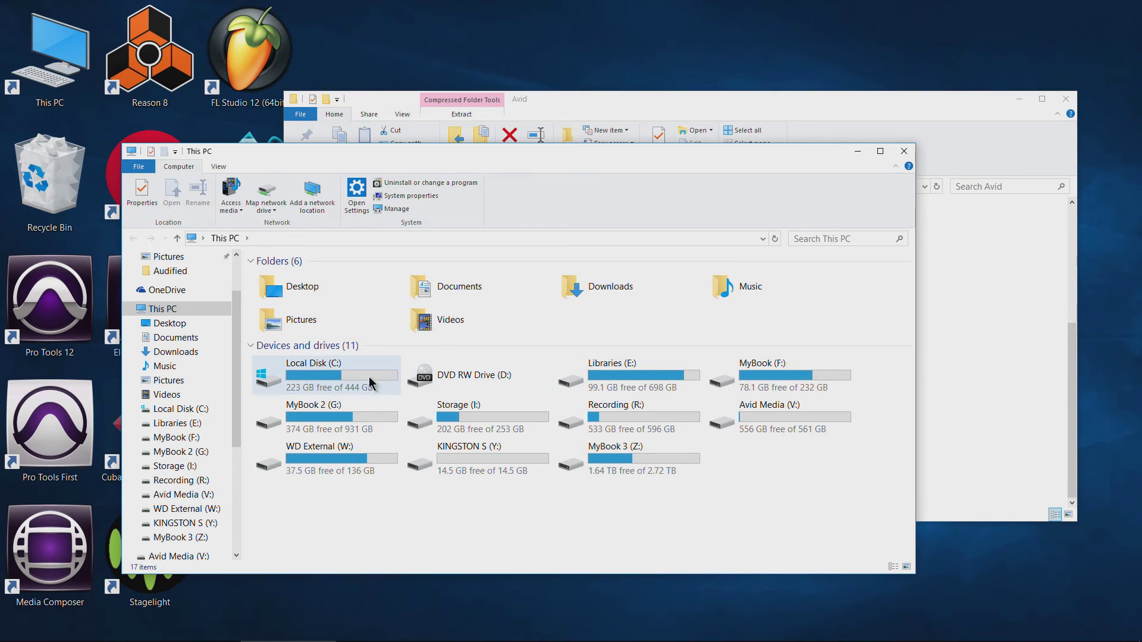
click(903, 151)
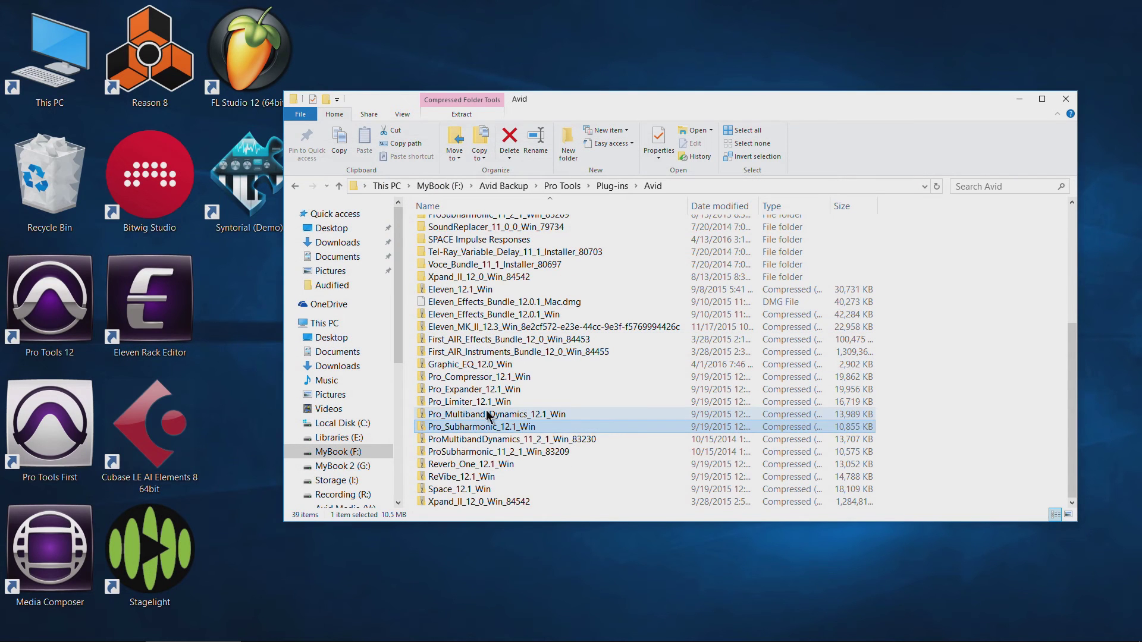
scroll(500, 356, up, 5)
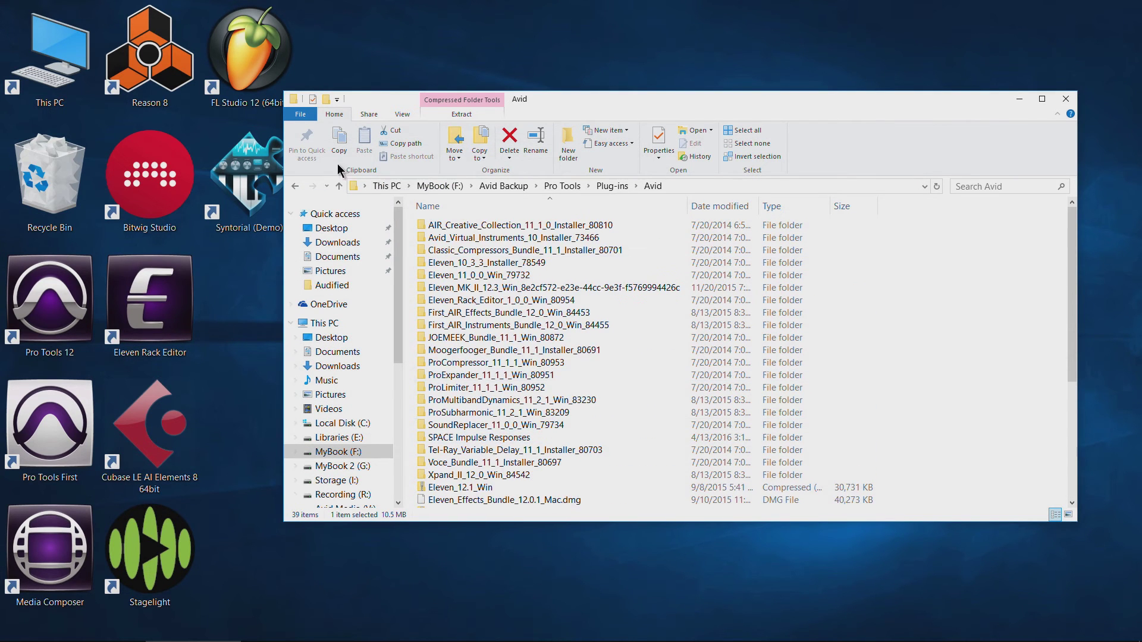
click(293, 190)
Look inside the Bitwig and AIR Music Technology plug-in backups, returning to Plug-ins each time.
double_click(475, 263)
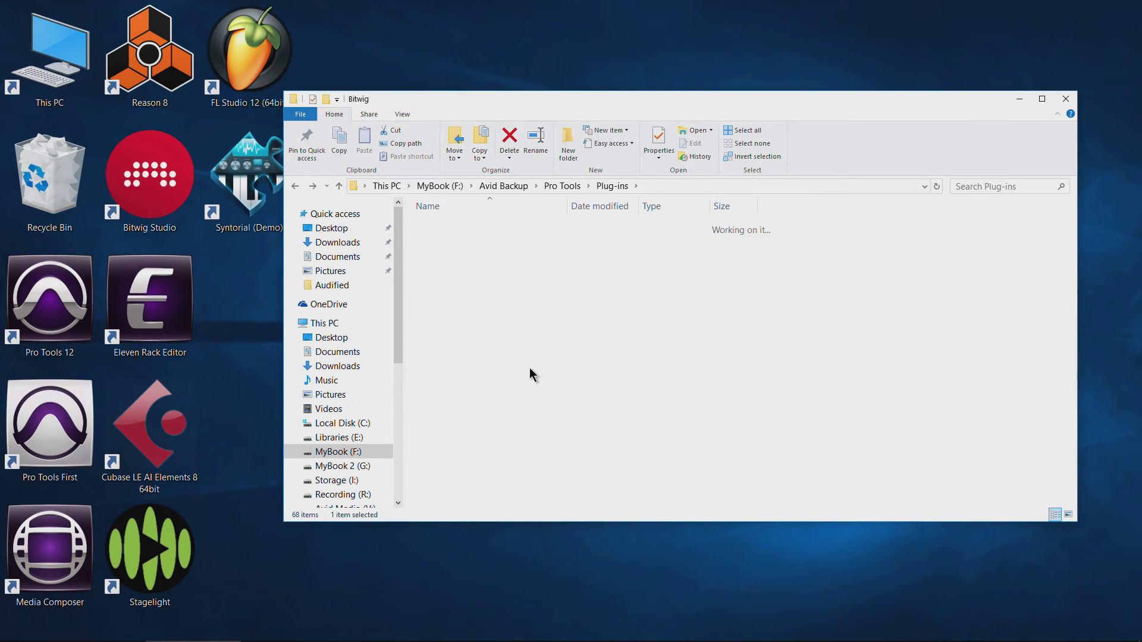
click(295, 187)
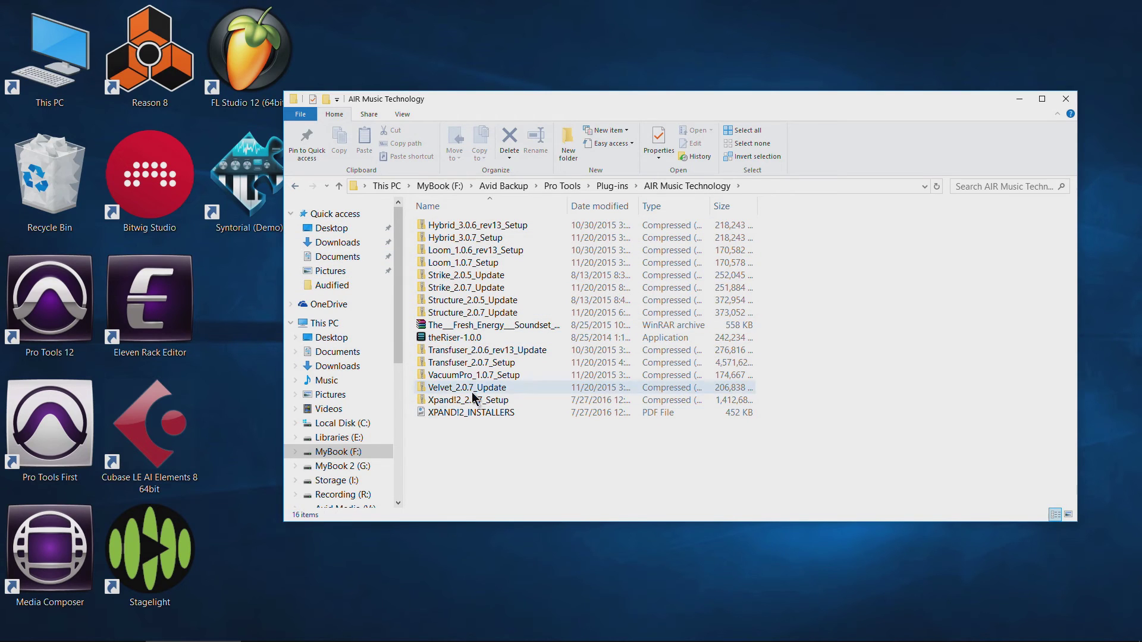
scroll(398, 295, down, 1)
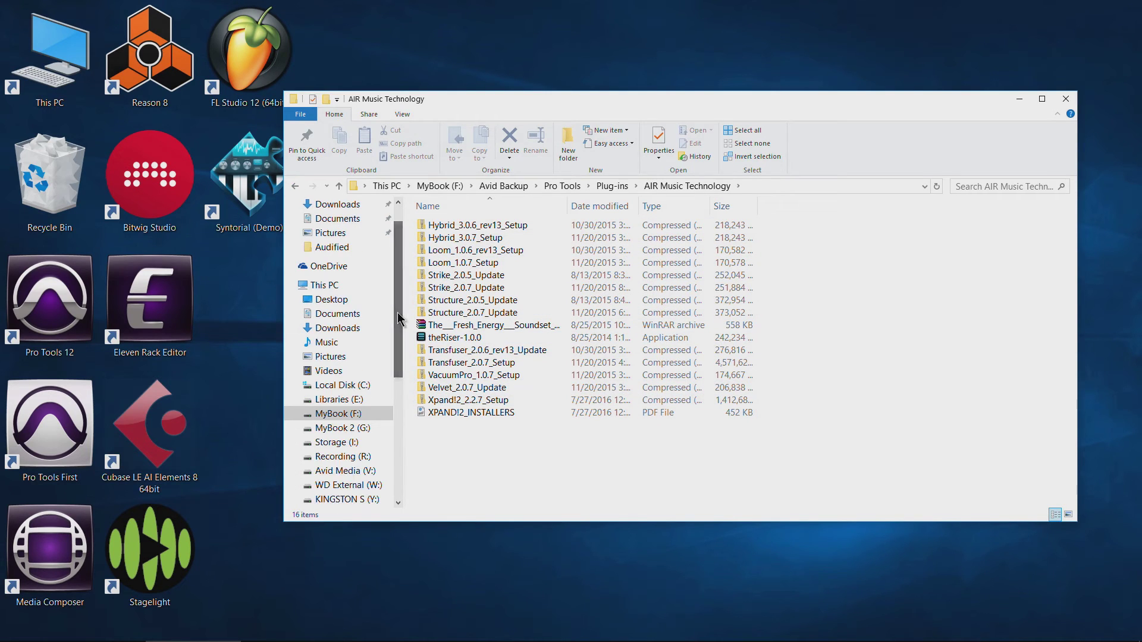
scroll(398, 324, up, 1)
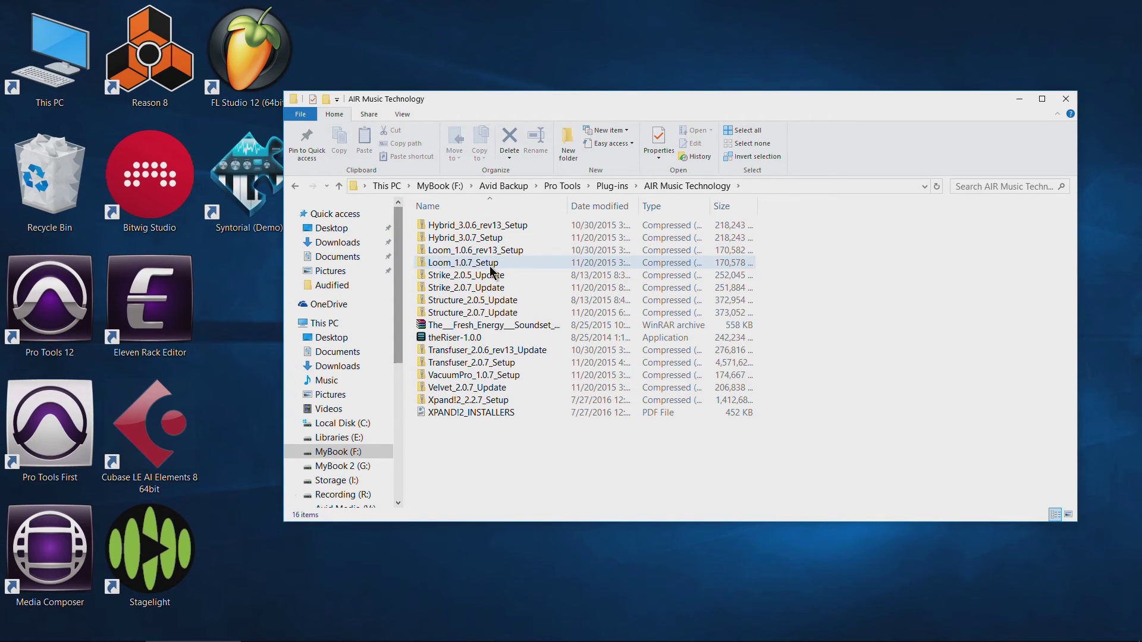
click(296, 186)
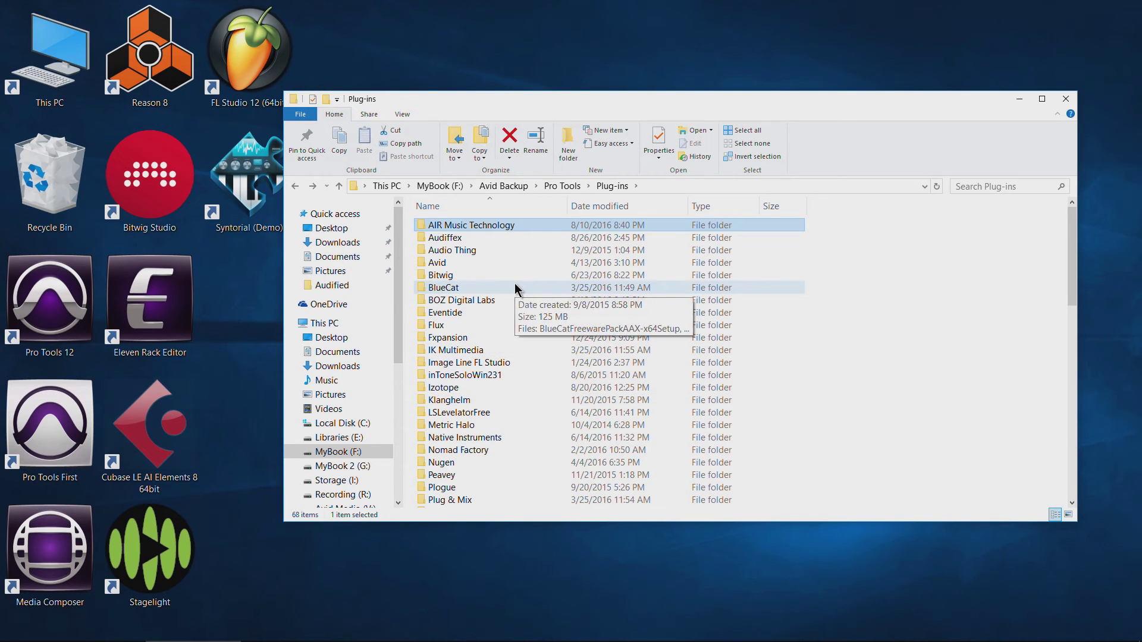
Check IK Multimedia's SampleTank_3_3.6.1 folder and the BFD3 update archive, then open FXpansion.
double_click(464, 351)
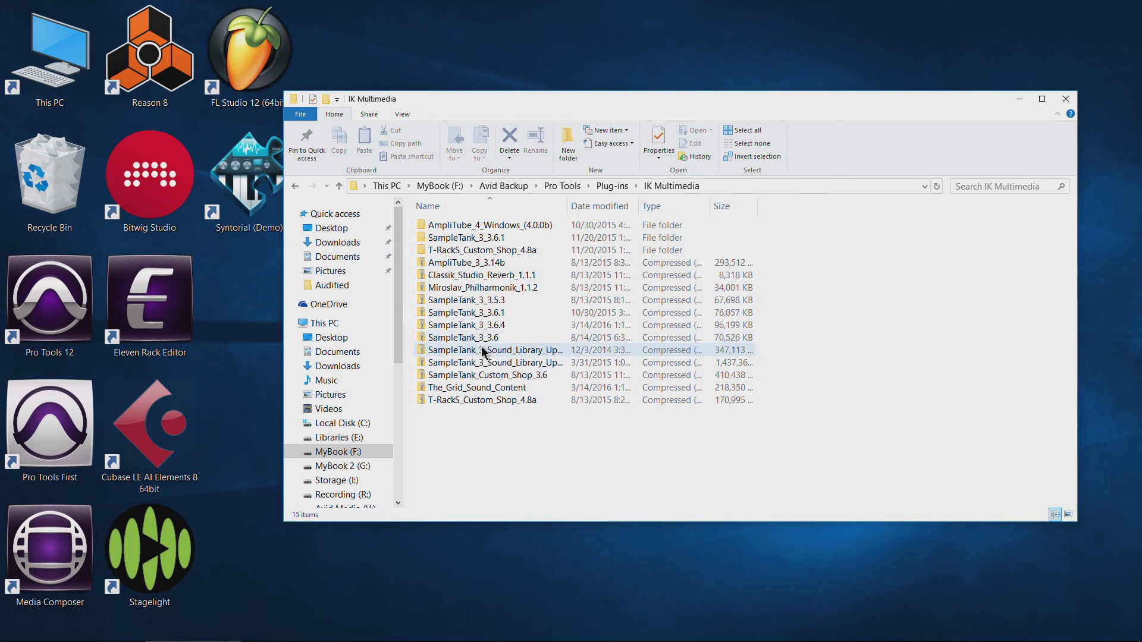
click(469, 238)
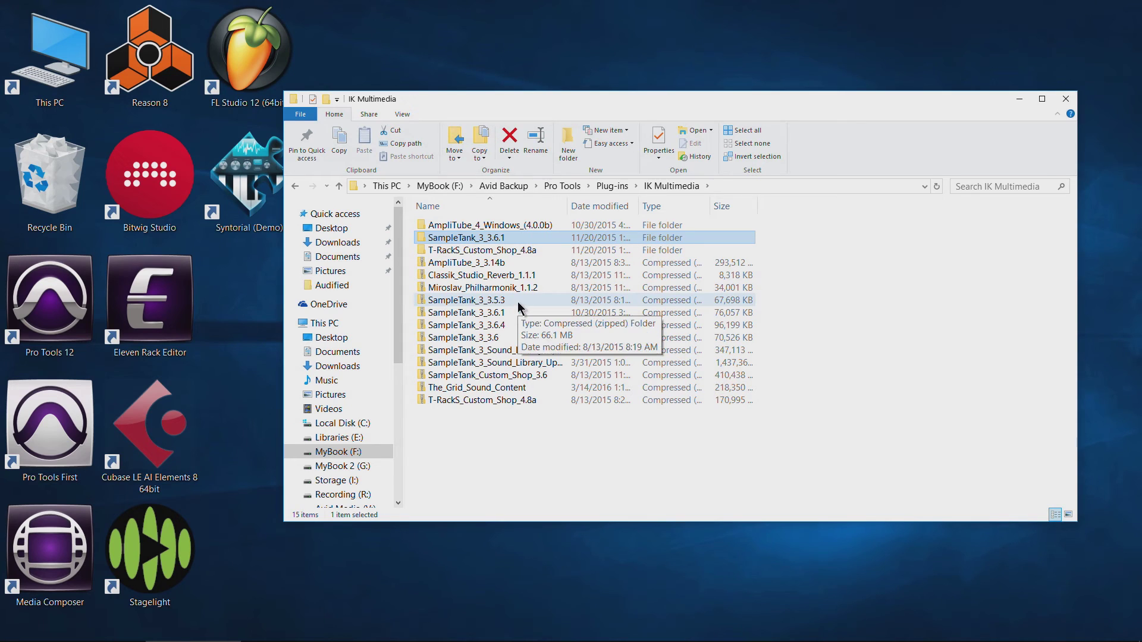
click(295, 186)
scroll(461, 326, down, 3)
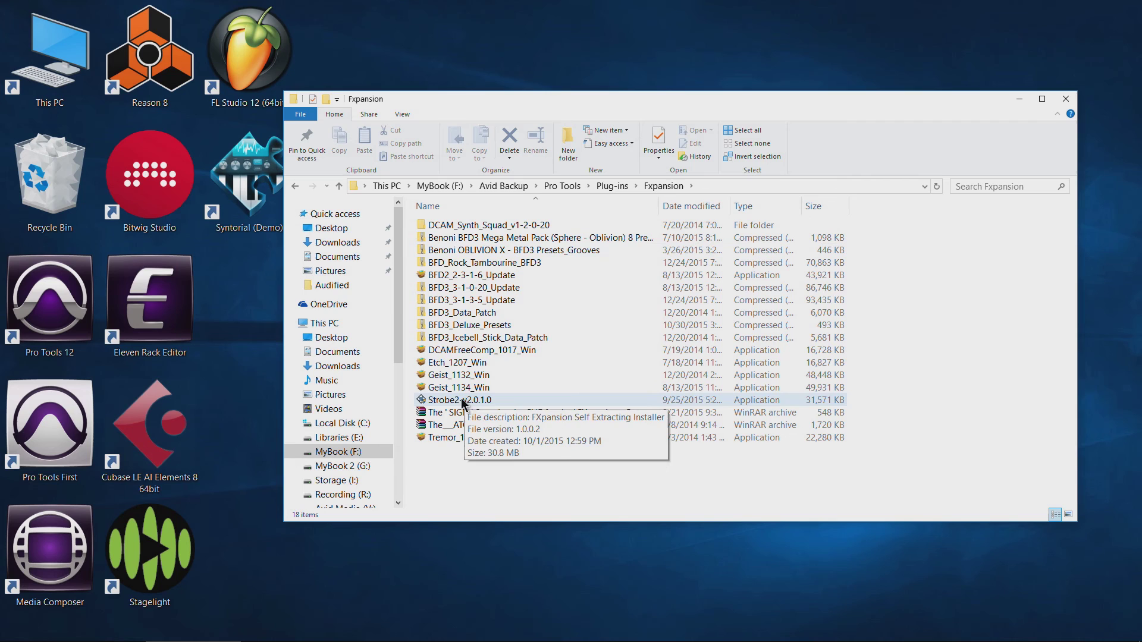
click(459, 289)
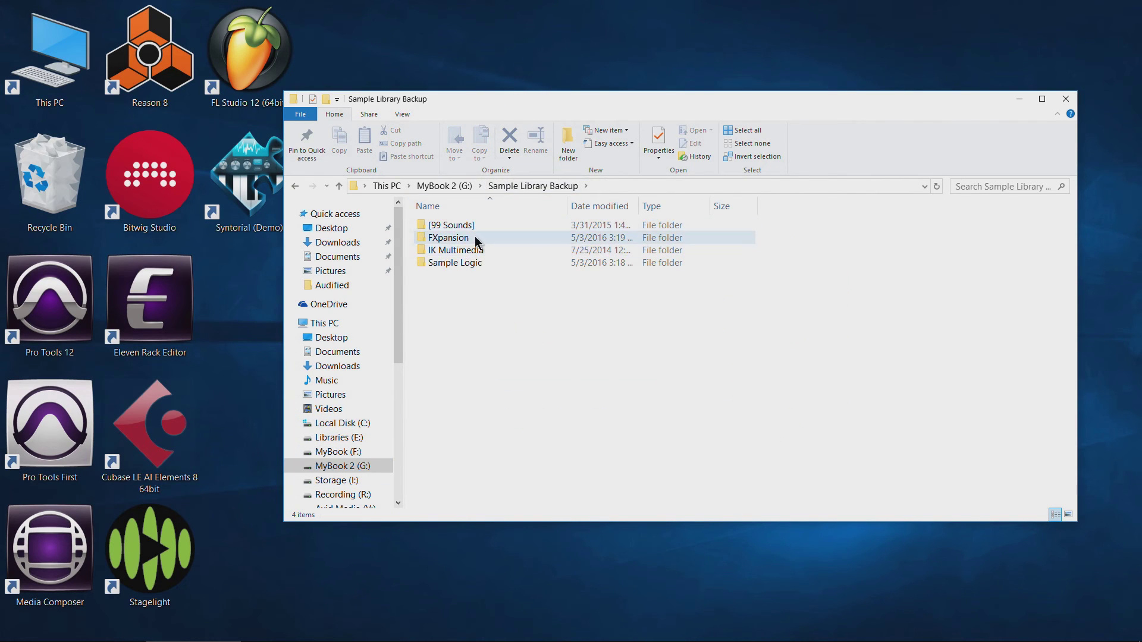
double_click(470, 240)
Reopen the FXpansion sample library folder, then return to the Pro Tools Plug-ins backup on MyBook (F:).
key(BackSpace)
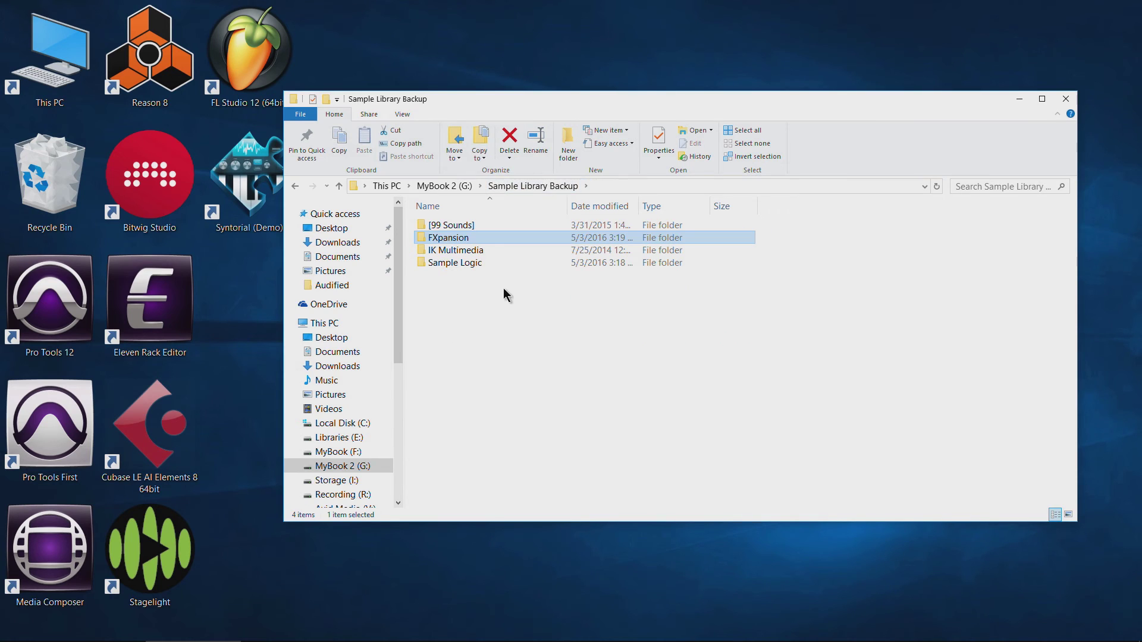
double_click(467, 238)
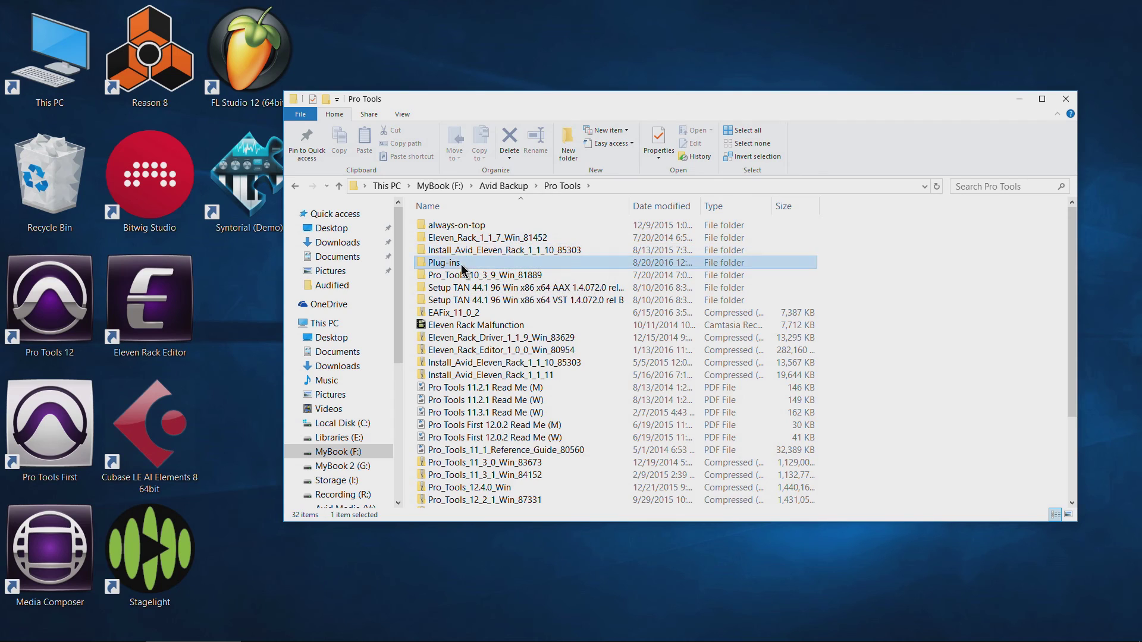
double_click(462, 265)
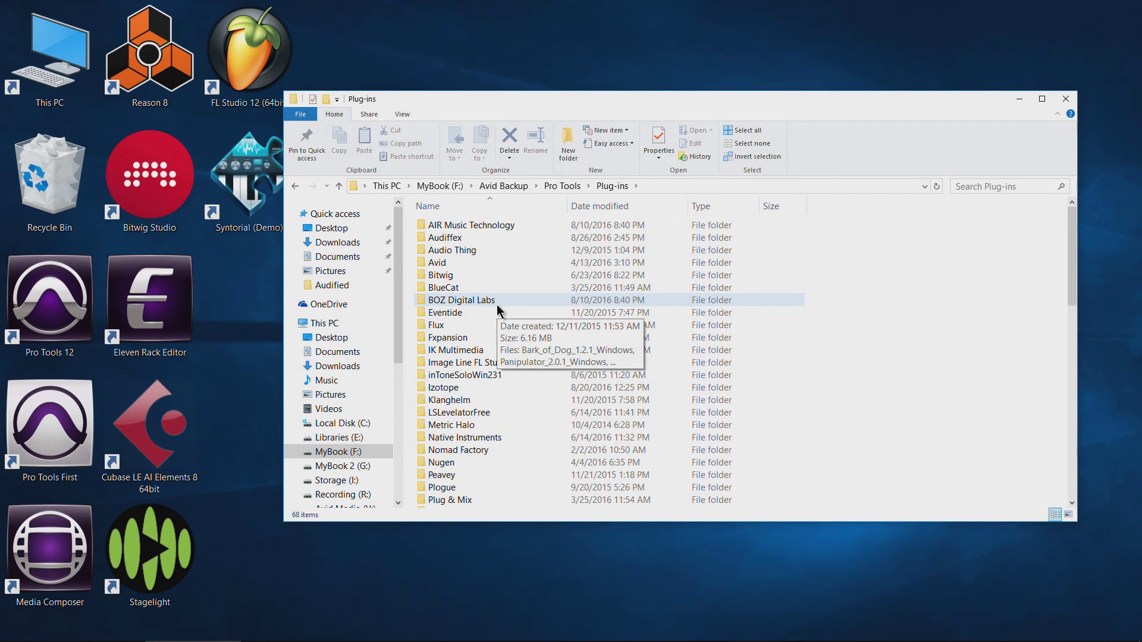
Browse Nomad Factory > Licenses, glance at PTEC, then select BTBX.auth inside the BTBX folder.
scroll(512, 309, down, 6)
scroll(497, 310, up, 3)
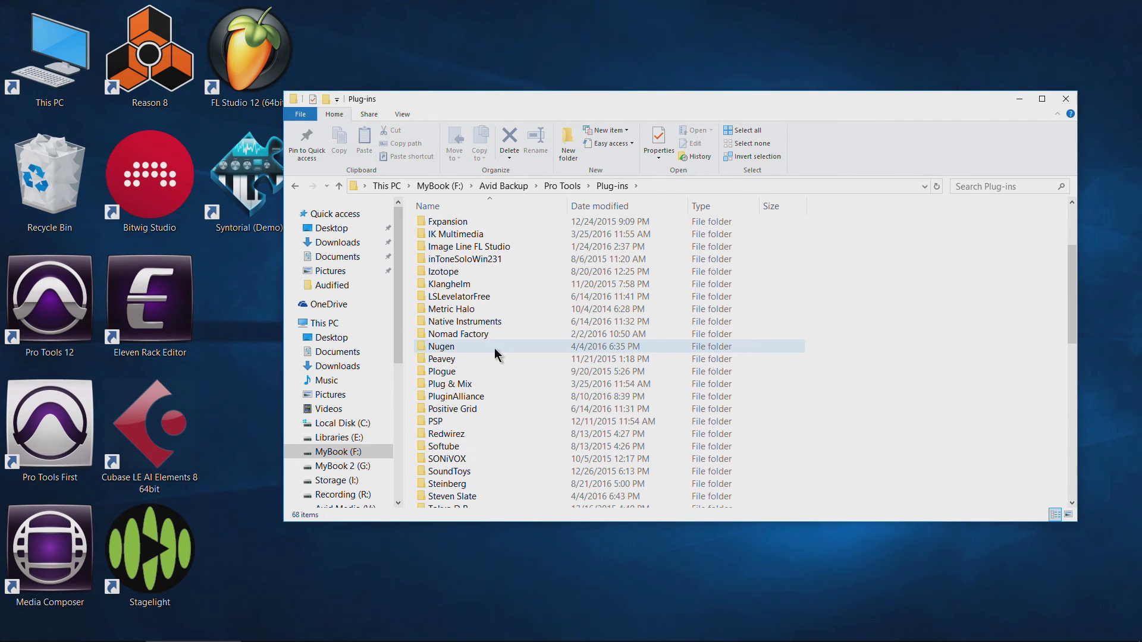
double_click(477, 335)
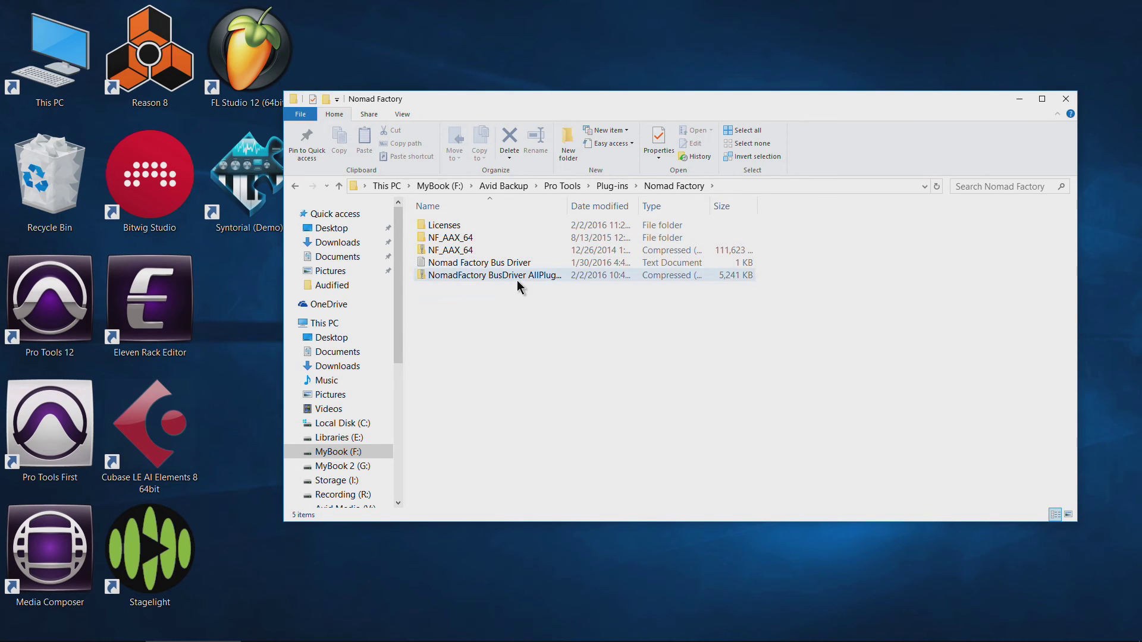
double_click(466, 226)
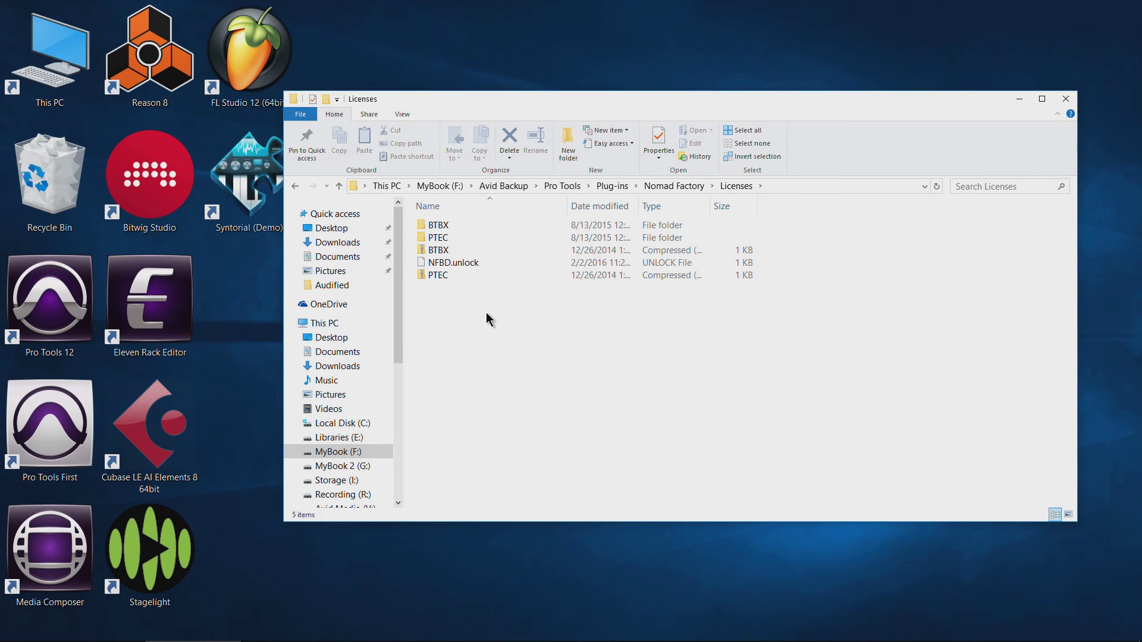
double_click(477, 238)
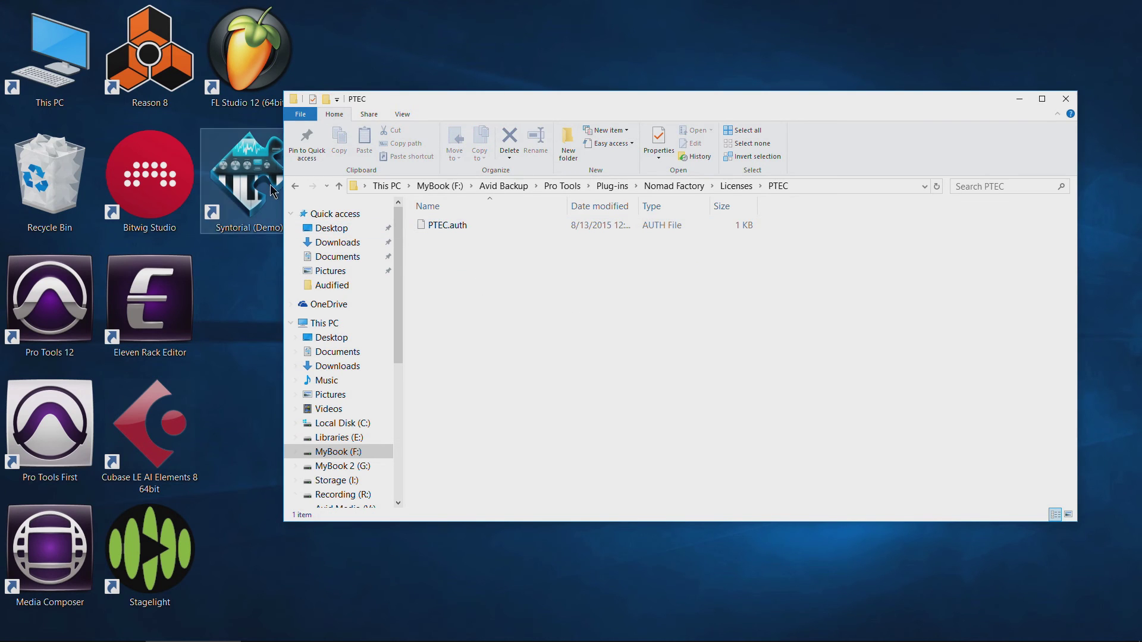
click(295, 185)
double_click(421, 225)
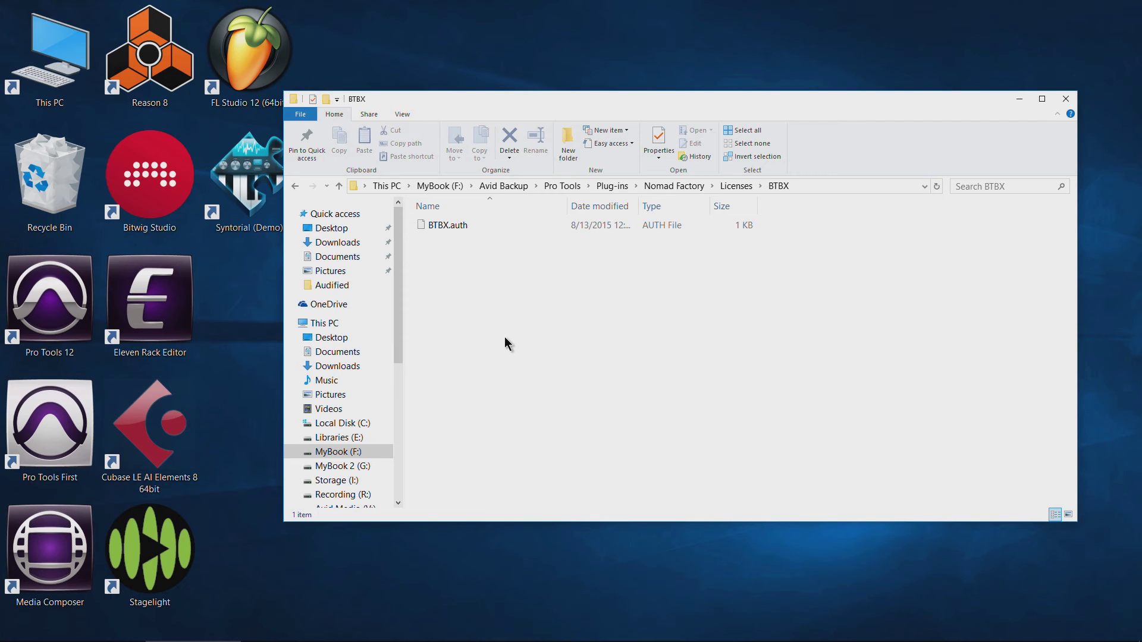
click(452, 221)
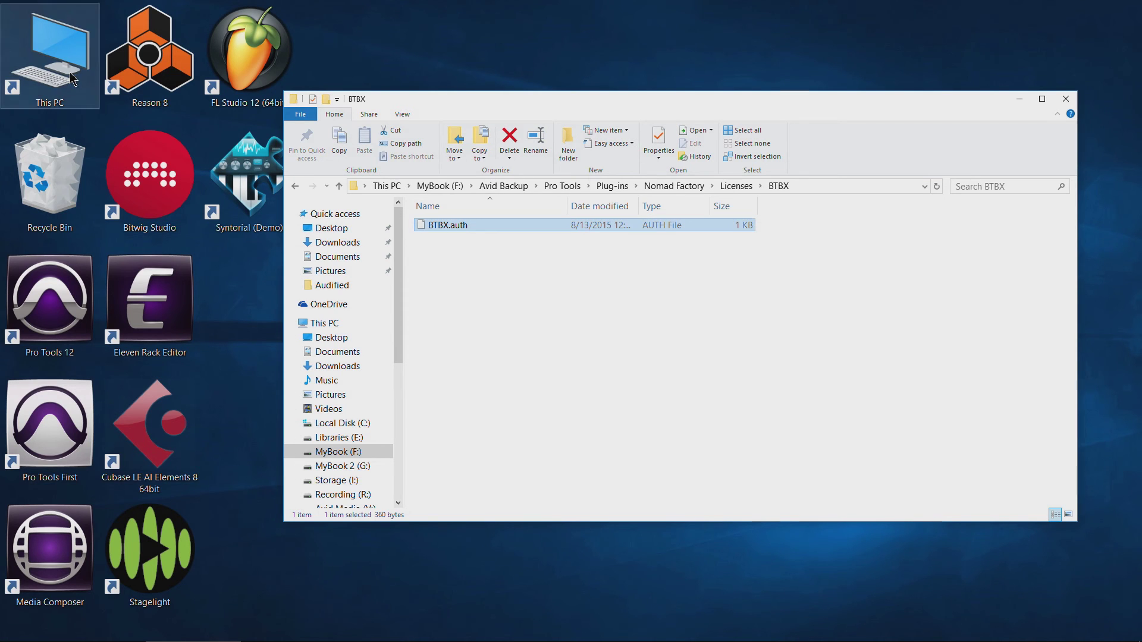
In a new Explorer window, open Documents > Nomad Factory > Licenses.
key(super+e)
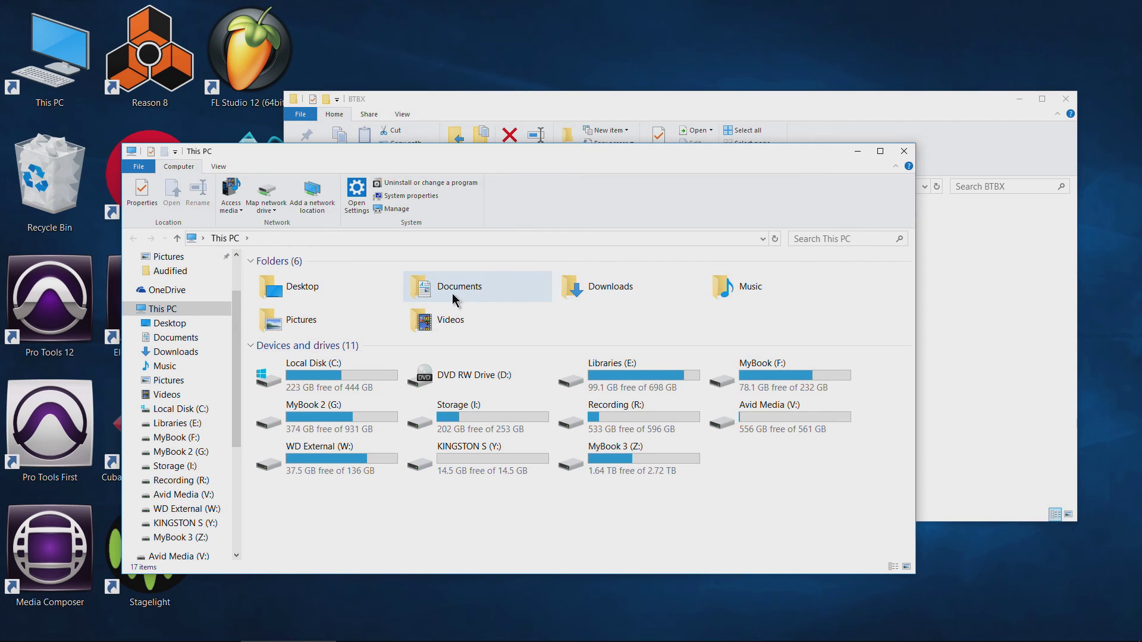
click(455, 298)
double_click(455, 298)
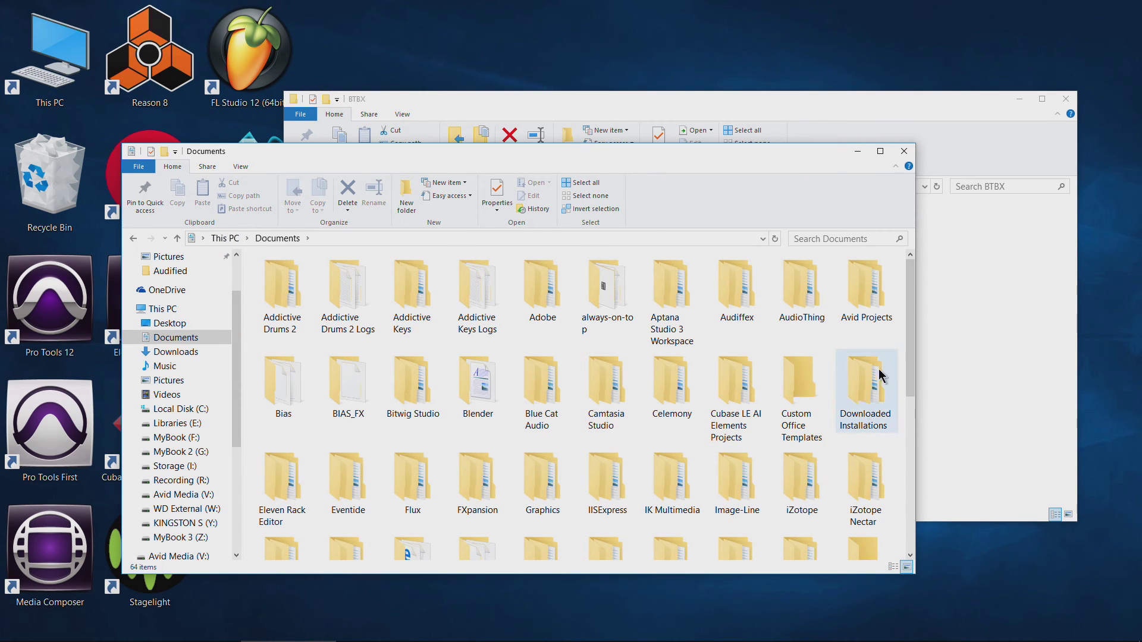
scroll(910, 333, down, 5)
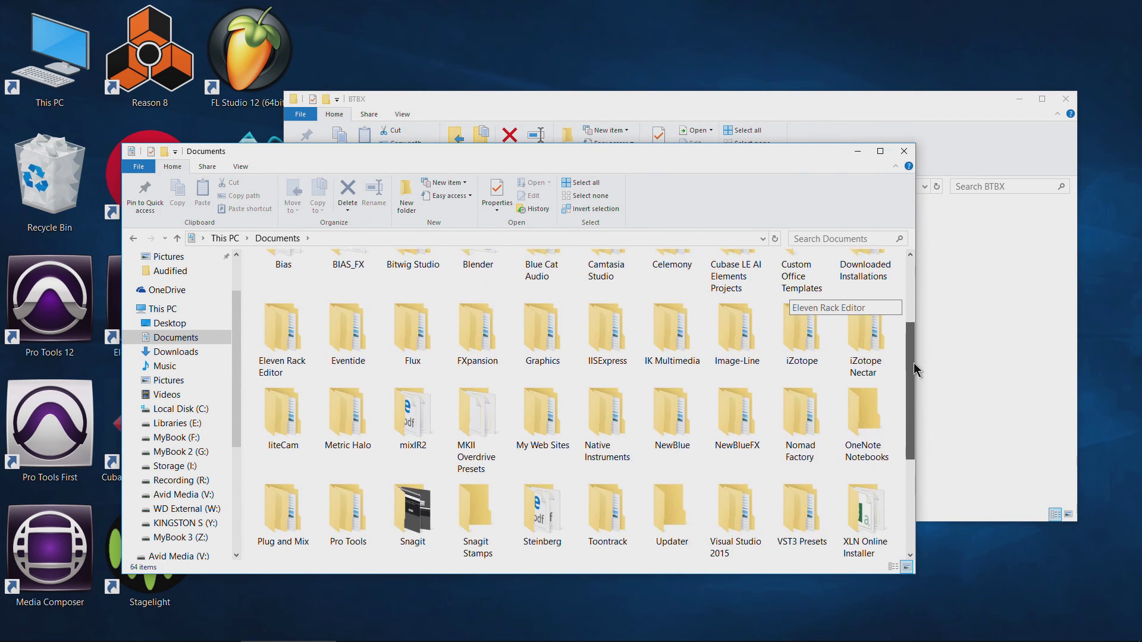
double_click(800, 420)
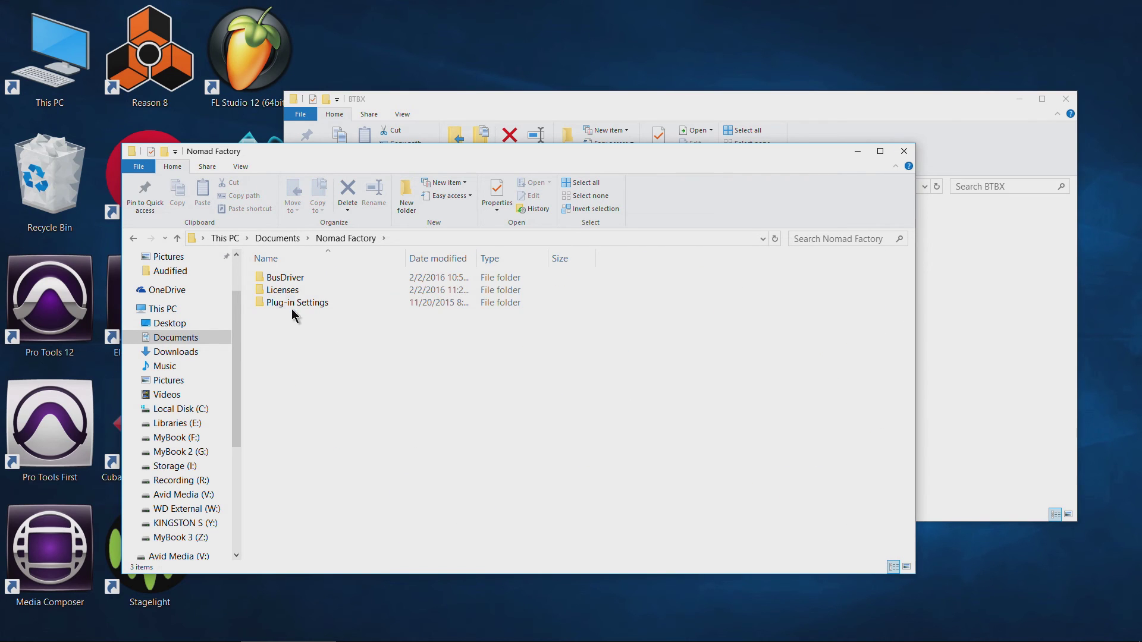
double_click(283, 291)
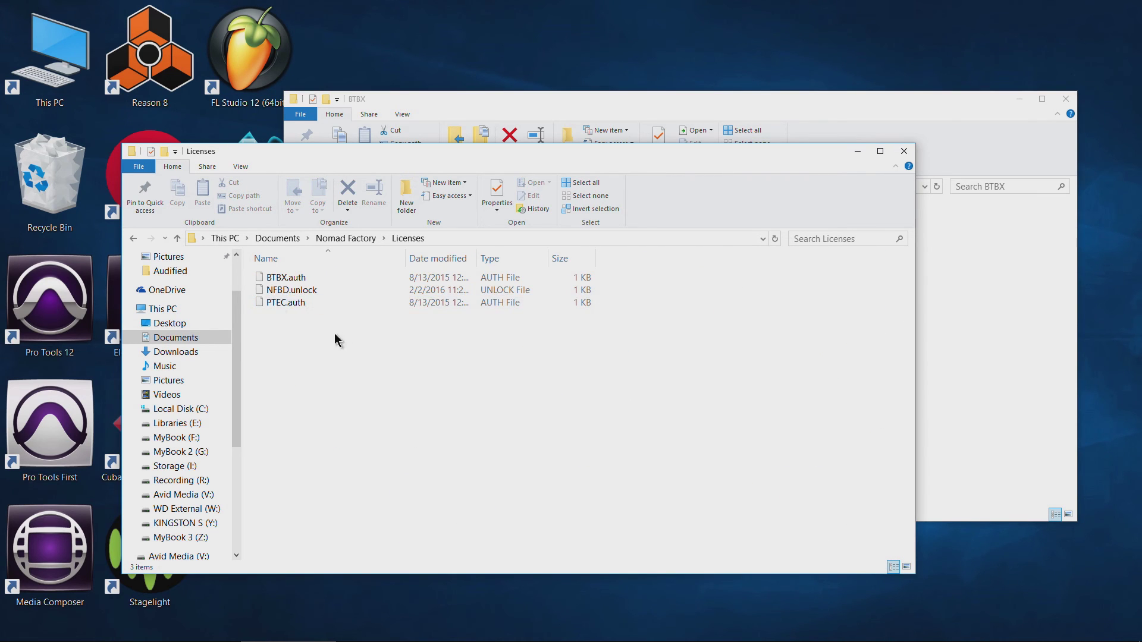
Select the three license files, then bring the backup window forward to compare.
drag(282, 327, 326, 270)
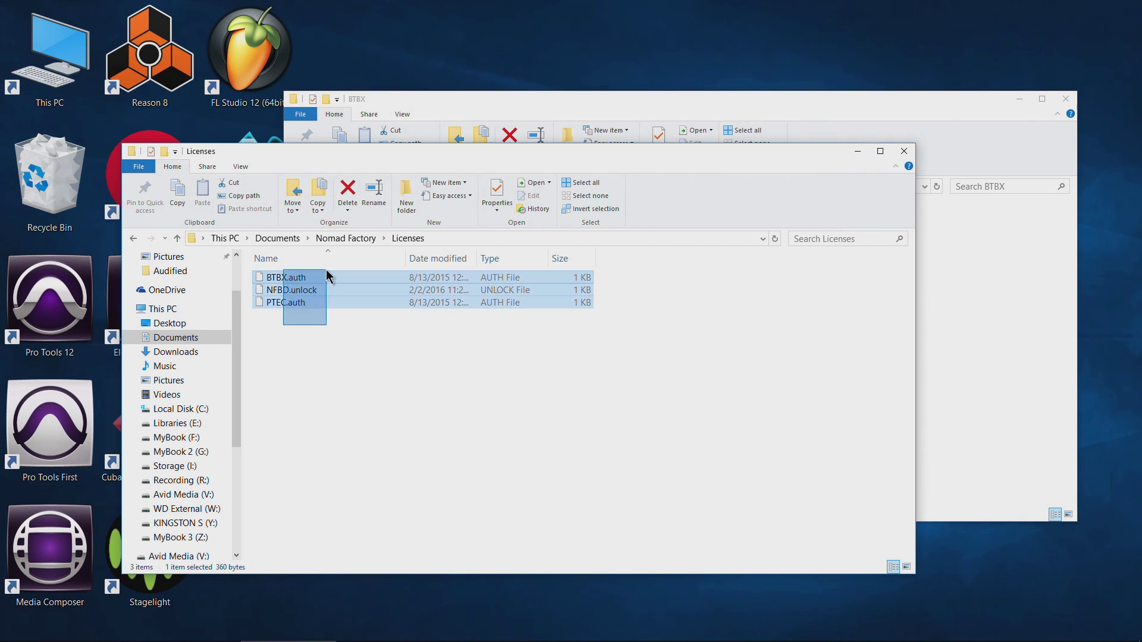
click(403, 382)
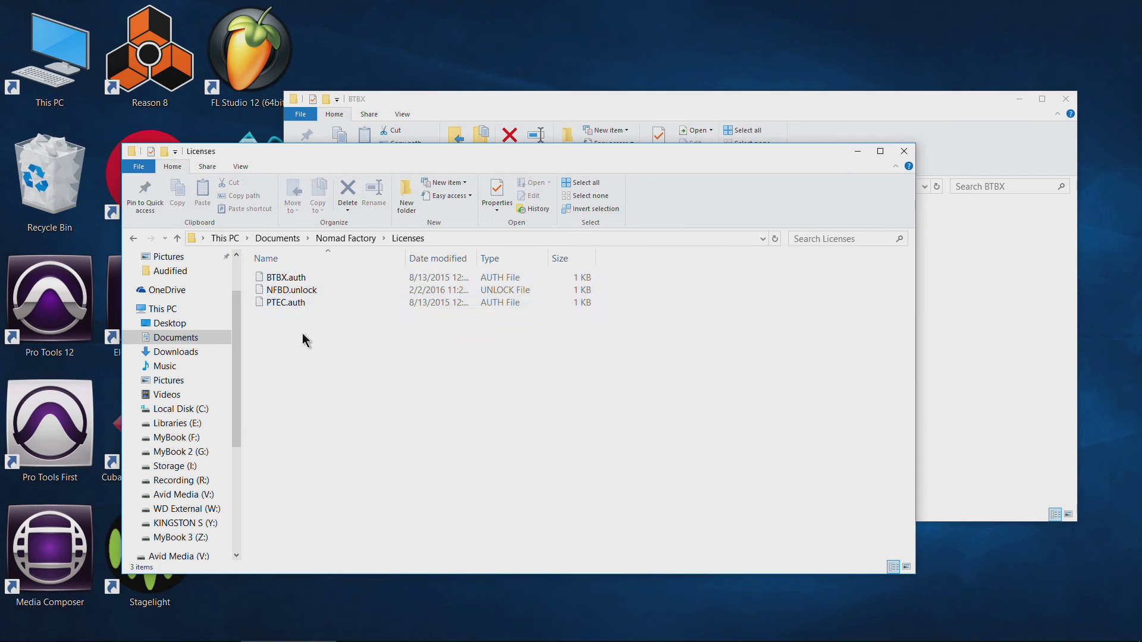
drag(310, 326, 340, 272)
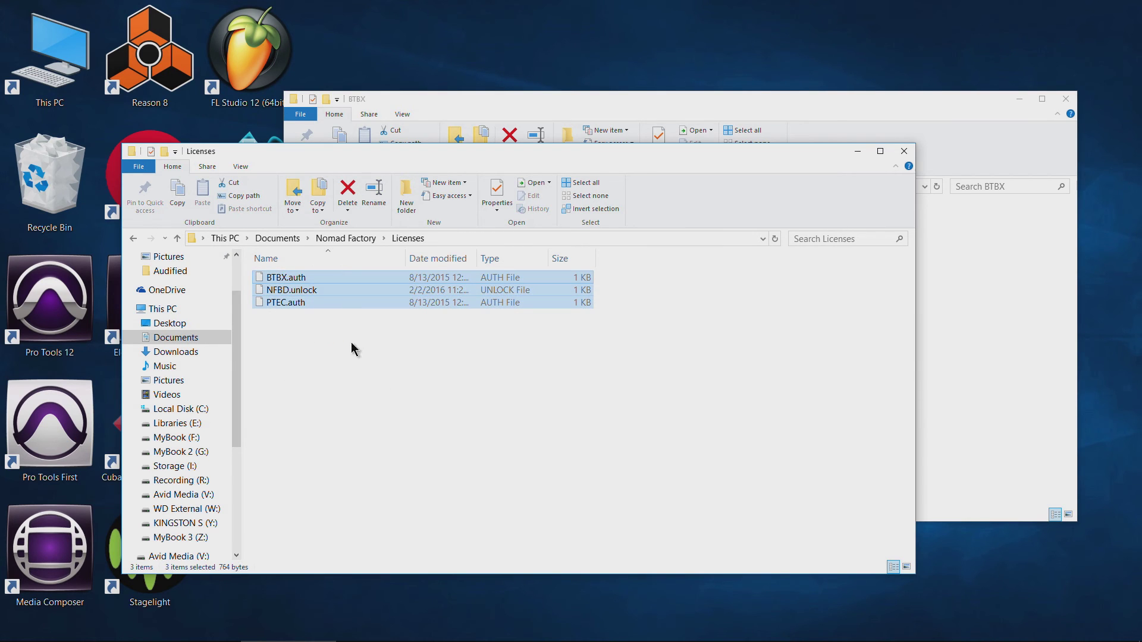
click(782, 99)
Check the backed-up PTEC license, then go up to Plug-ins and open Steven Slate.
click(297, 186)
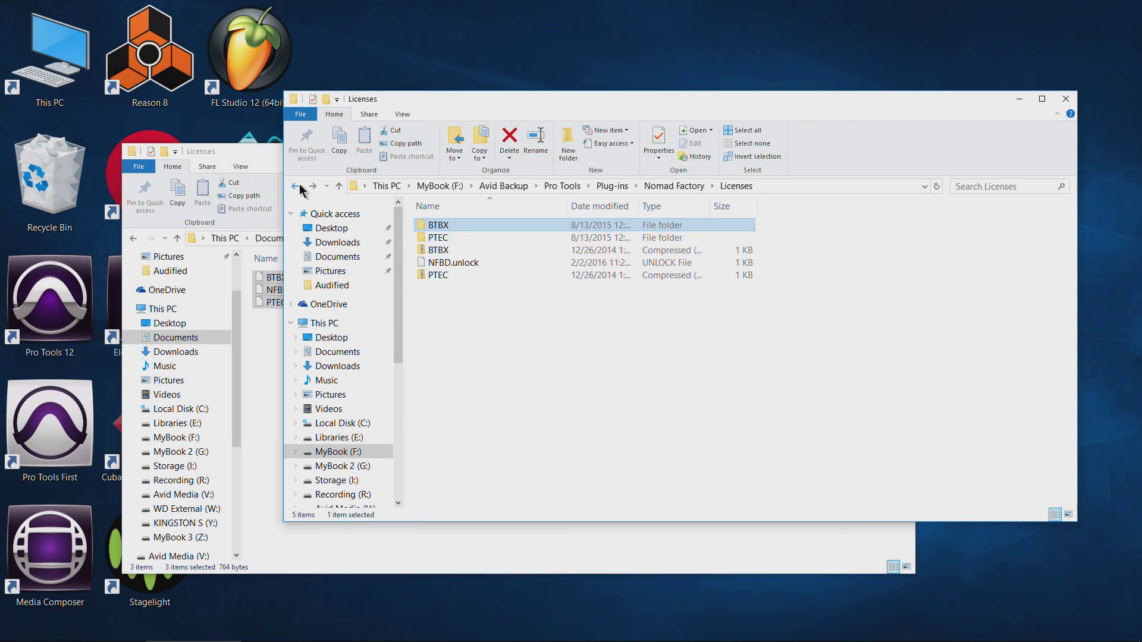
double_click(479, 238)
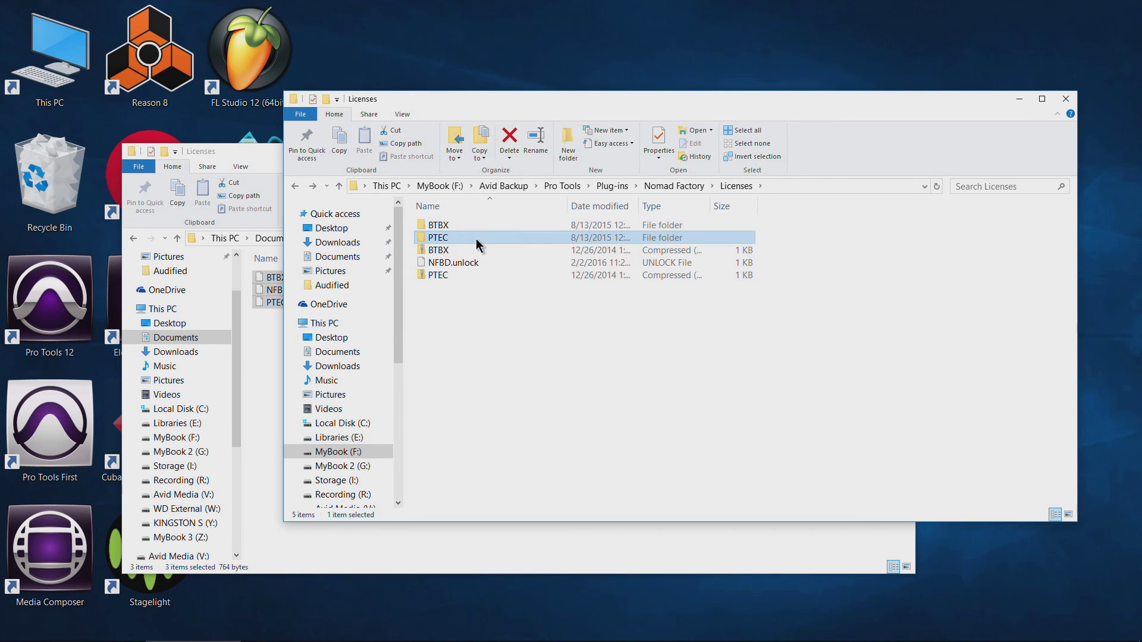
click(295, 186)
click(612, 185)
scroll(494, 377, down, 3)
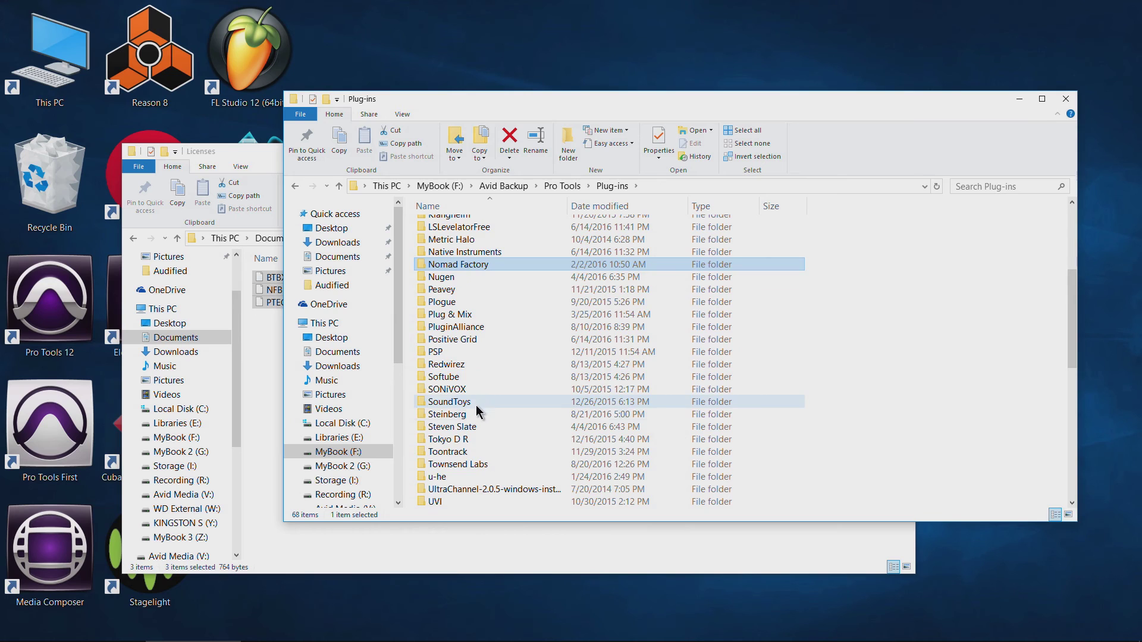
double_click(470, 428)
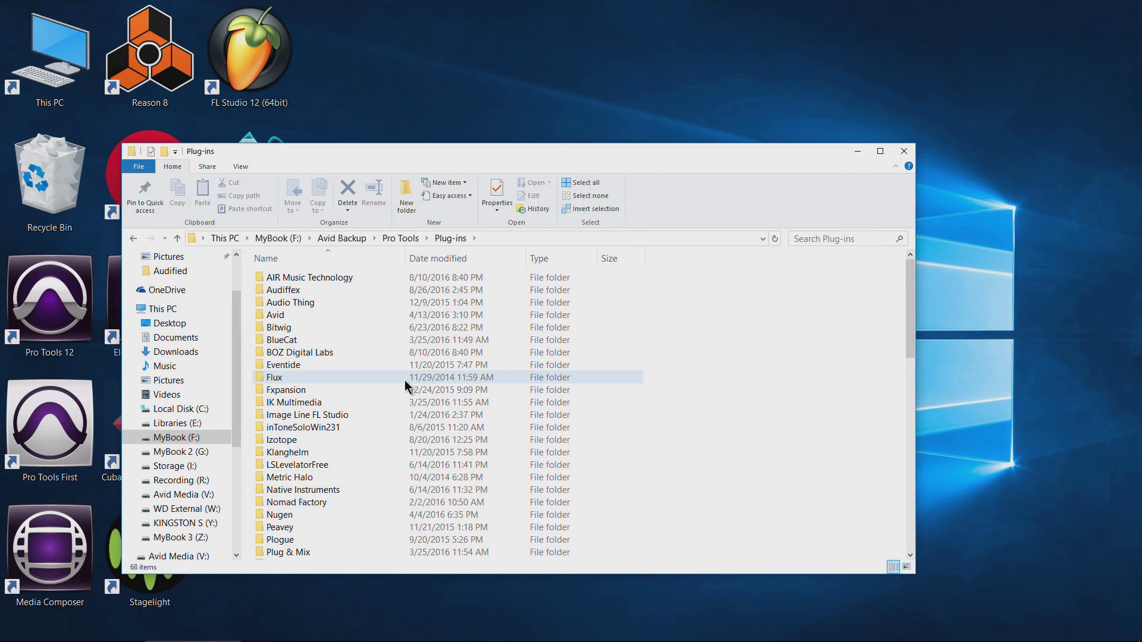
Move the window, reach the Avid Backup Pro Tools folder and select the 12_5_1 installer.
drag(437, 154, 526, 105)
scroll(417, 381, down, 2)
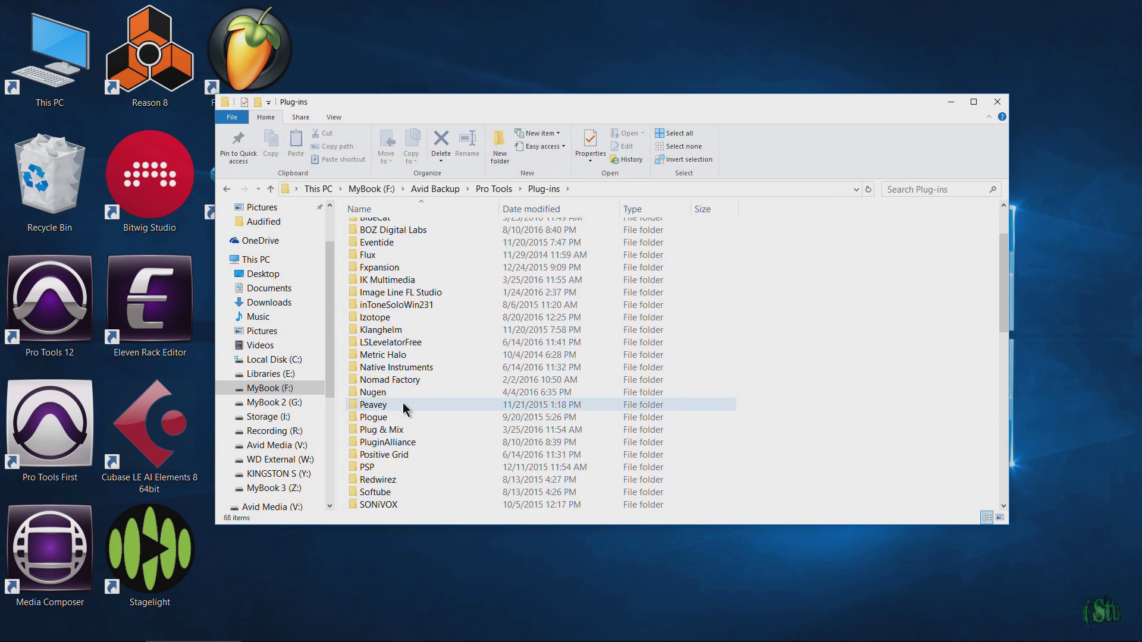
double_click(381, 290)
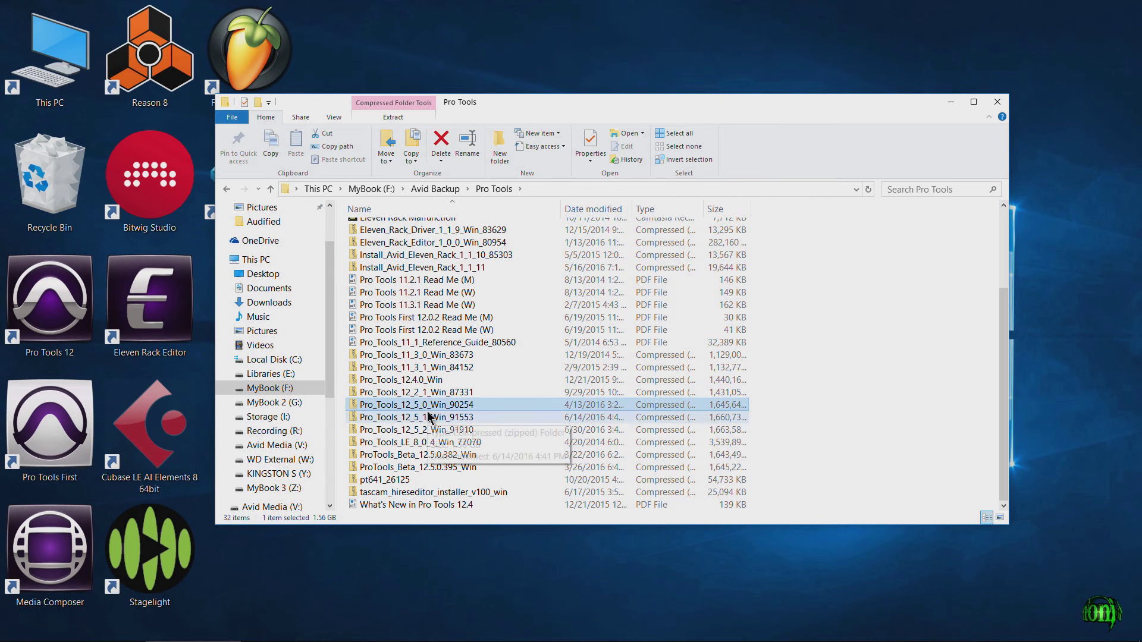
click(430, 418)
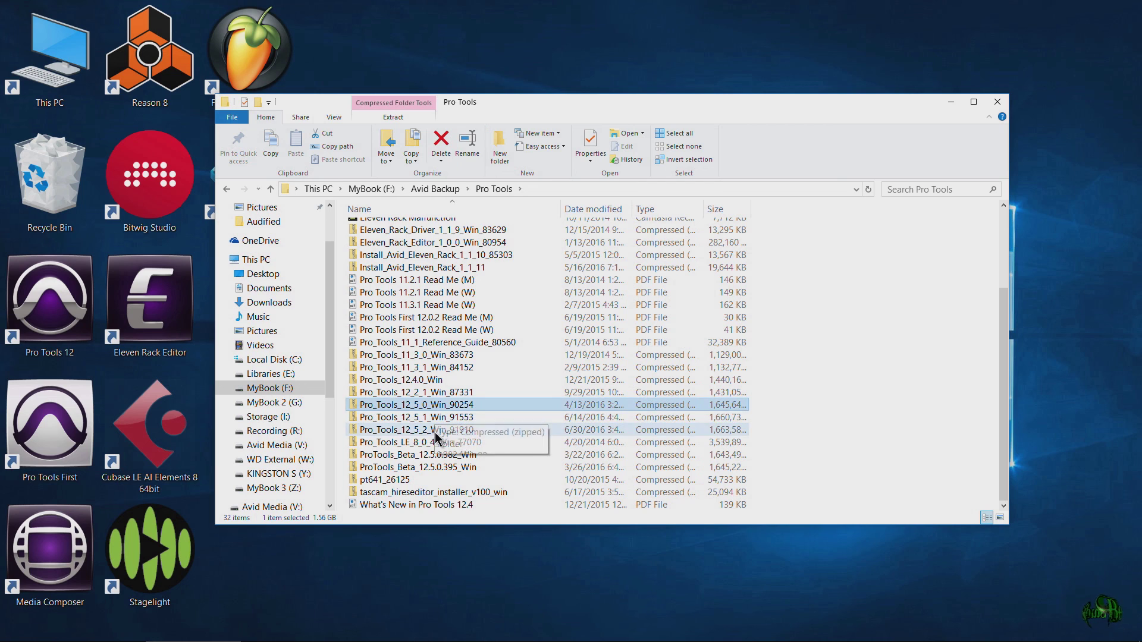
Delete the outdated Pro_Tools_12_5_0_Win_90254 installer from the Pro Tools backup folder.
click(440, 430)
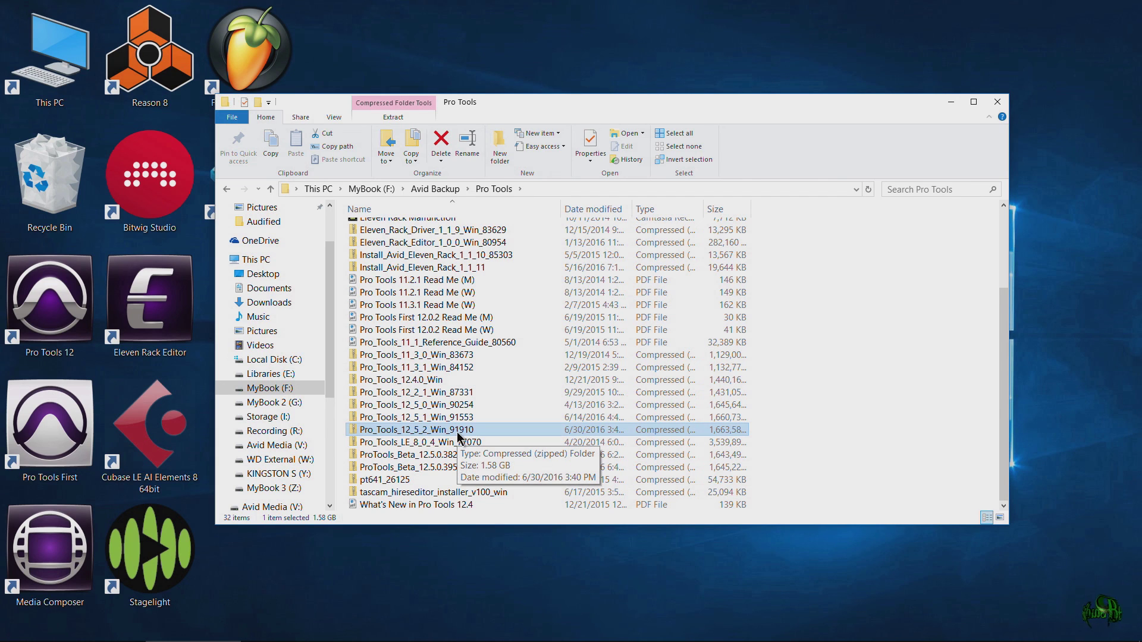
click(435, 406)
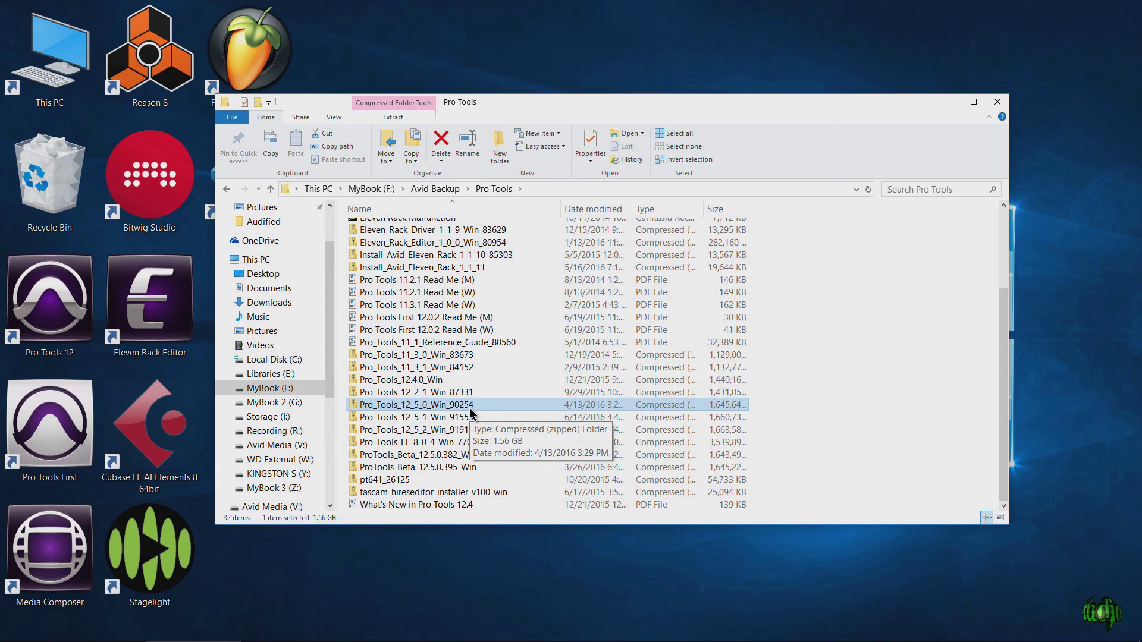
key(Delete)
click(439, 429)
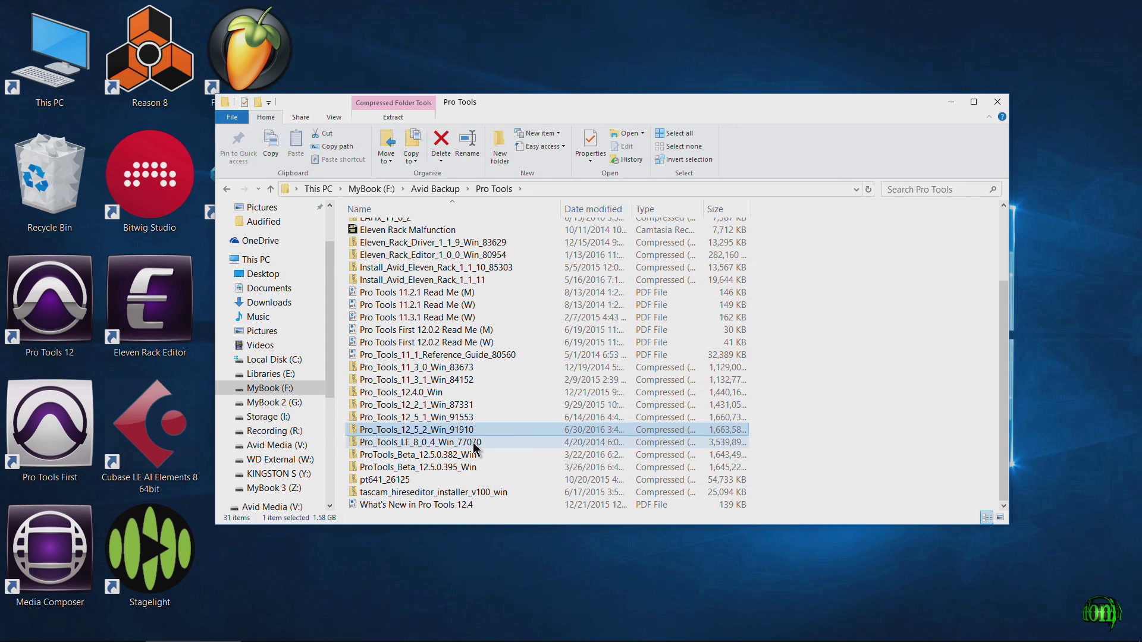
scroll(460, 445, up, 3)
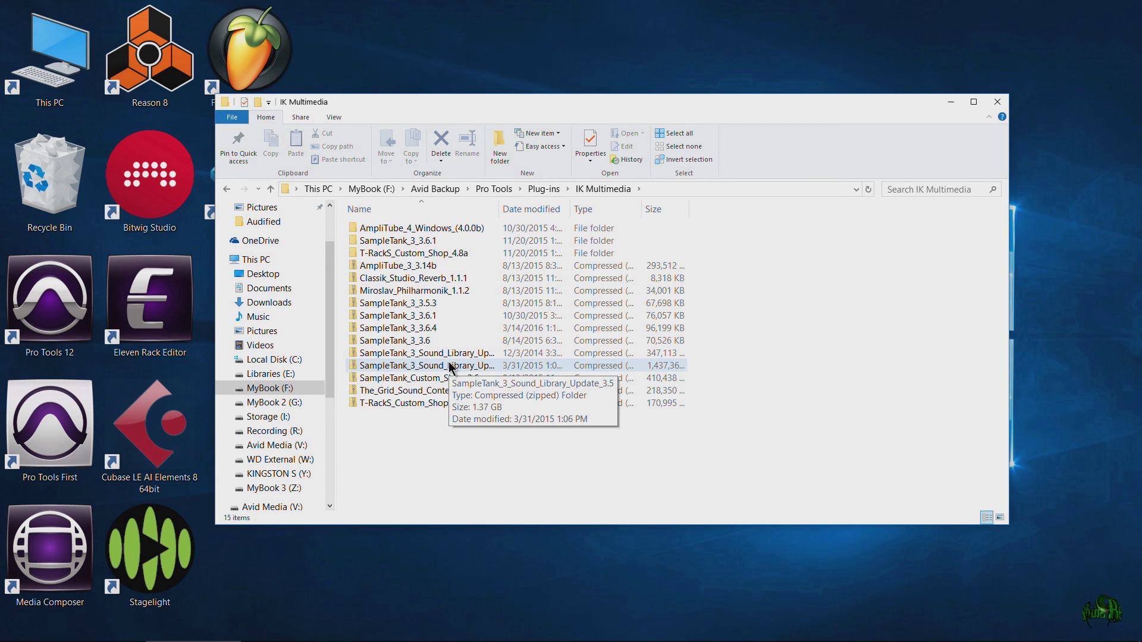
Look inside the Izotope plug-in backup folder and return to Plug-ins.
click(227, 189)
scroll(447, 293, down, 3)
double_click(448, 281)
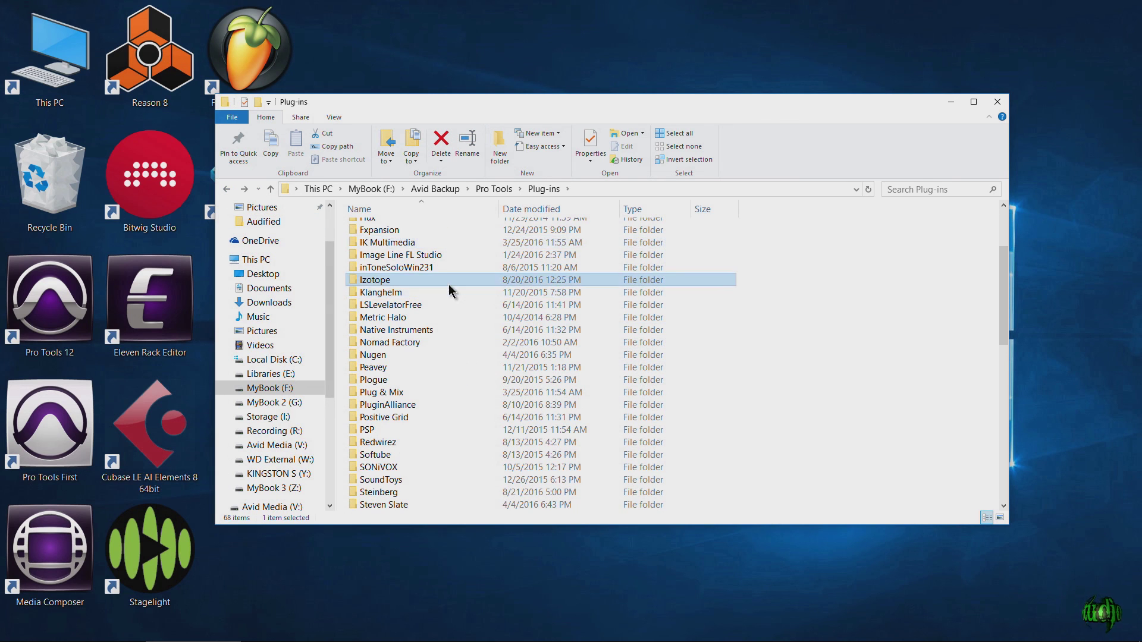
click(226, 189)
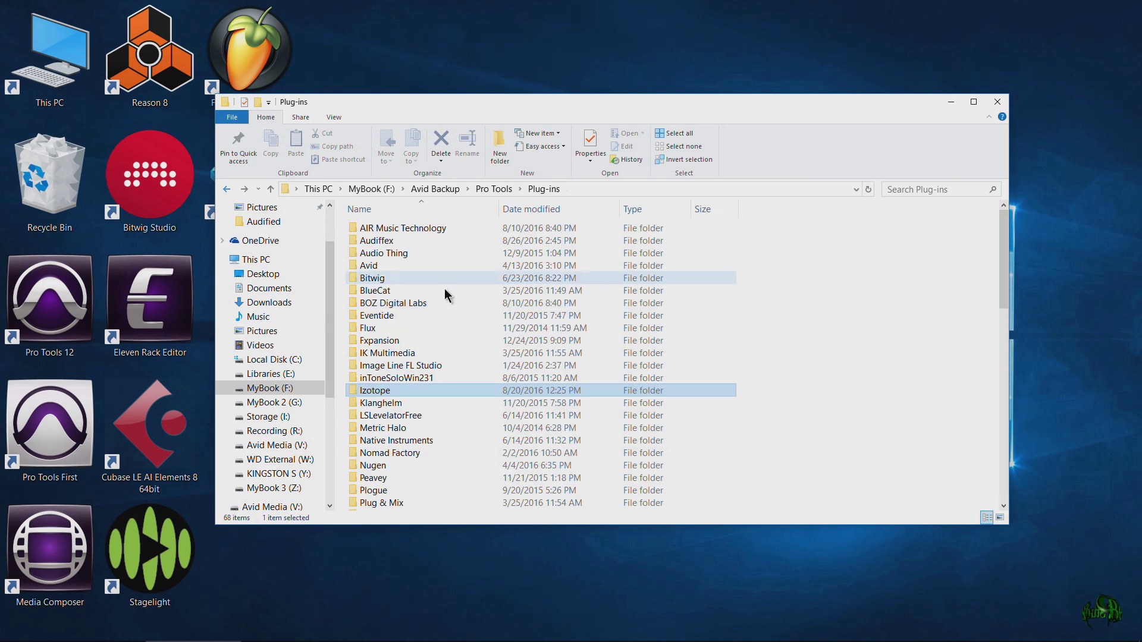
Check Avid Backup > Media Composer, then open Pro Tools > Plug-ins again.
click(494, 189)
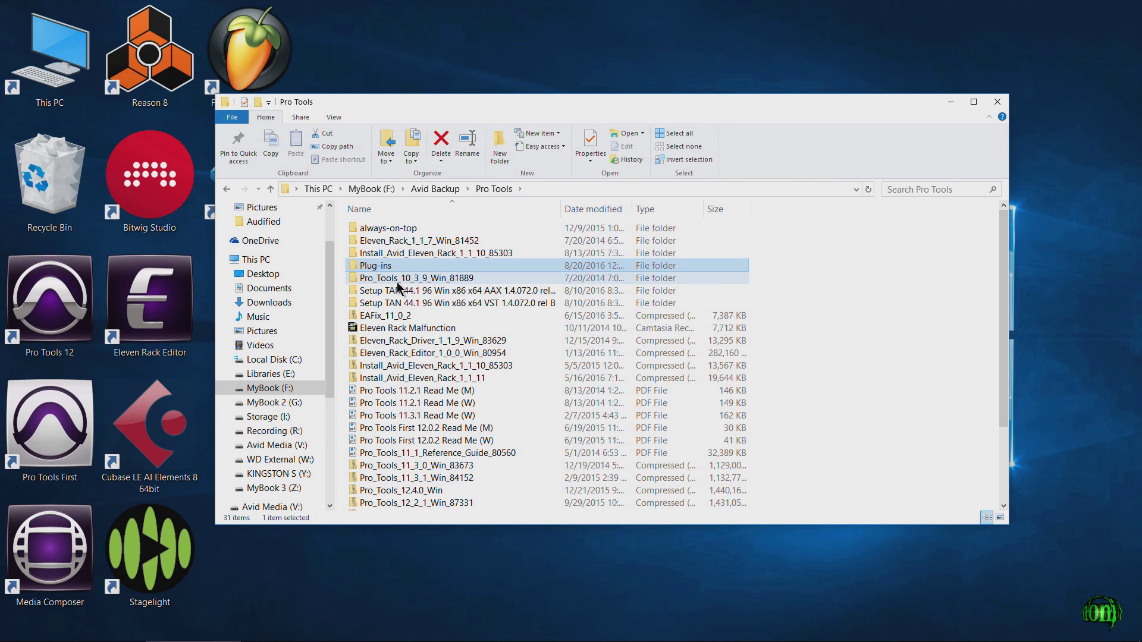
scroll(419, 369, down, 3)
scroll(428, 381, up, 3)
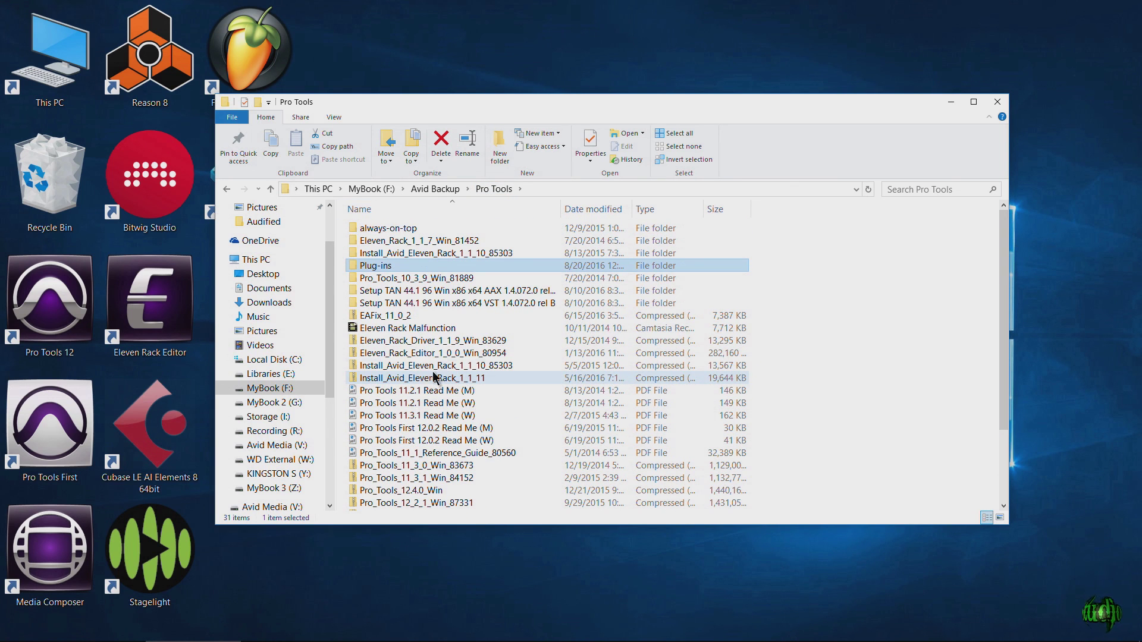
click(435, 189)
double_click(414, 227)
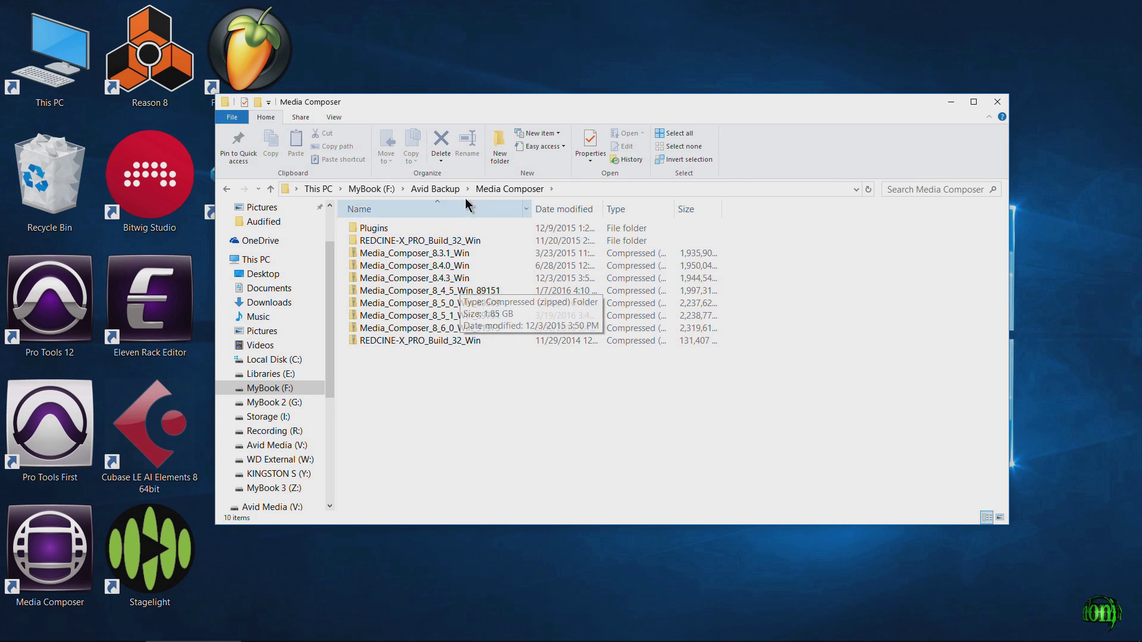
click(440, 189)
double_click(423, 240)
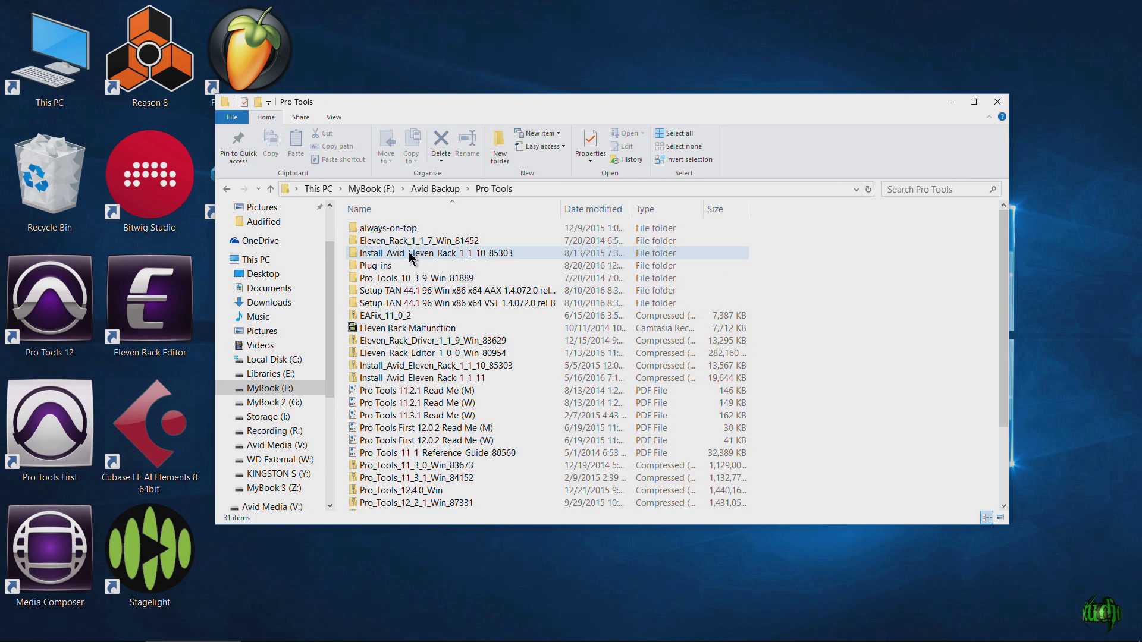
double_click(422, 270)
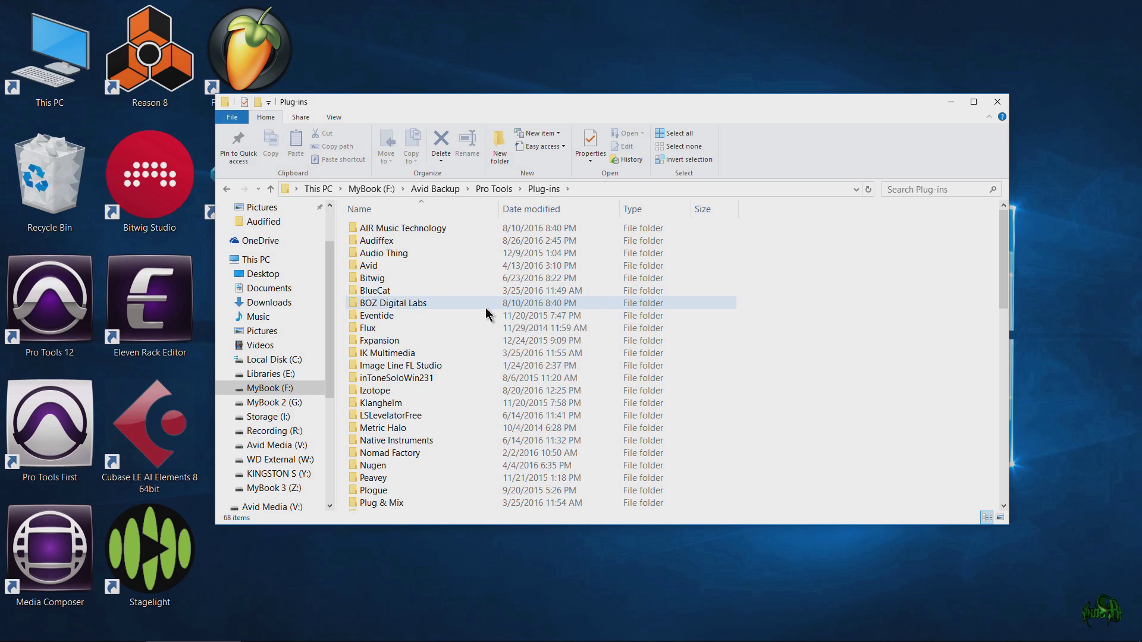